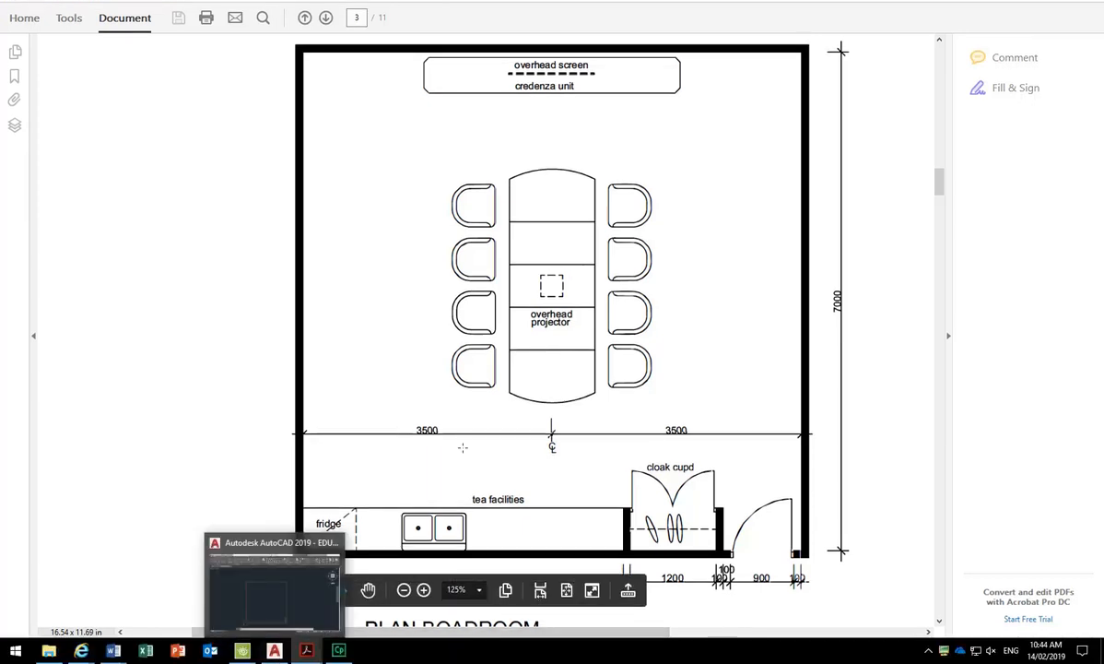
Switch to AutoCAD and create a layer named A-FURN with index colour 40.
left_click(1018, 8)
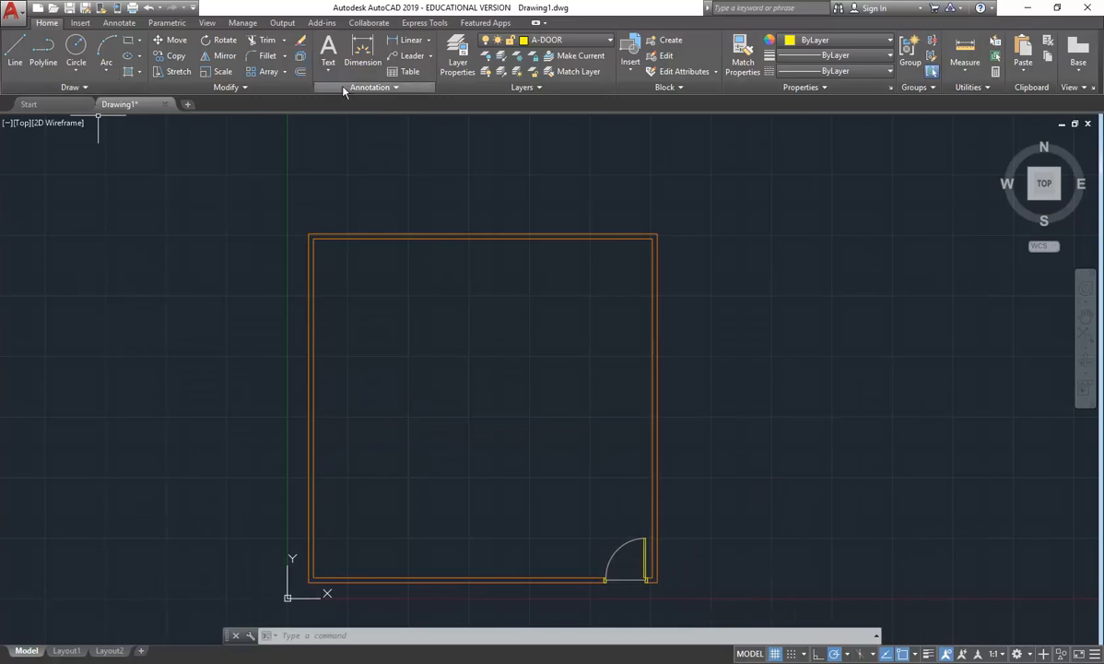
left_click(463, 52)
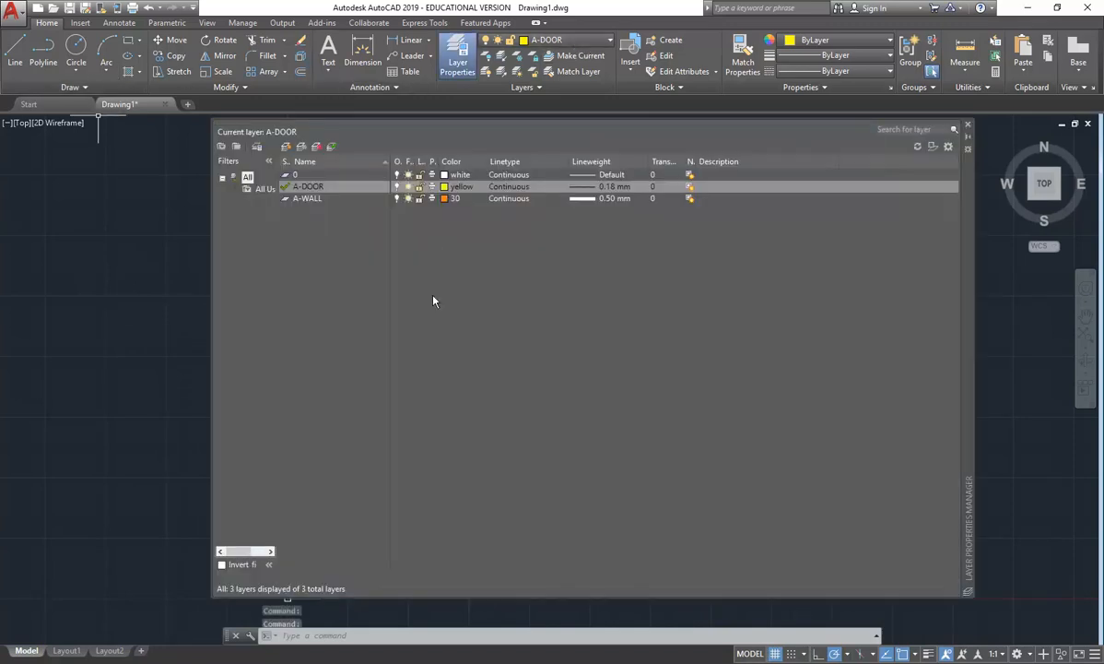
left_click(285, 146)
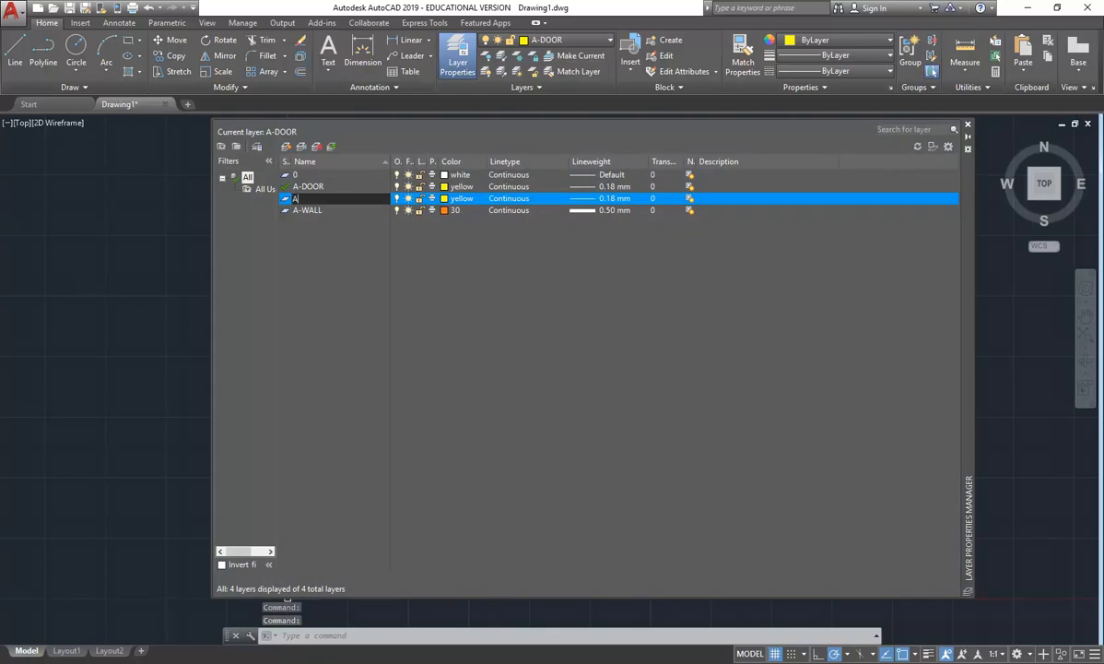
type("A-FURN")
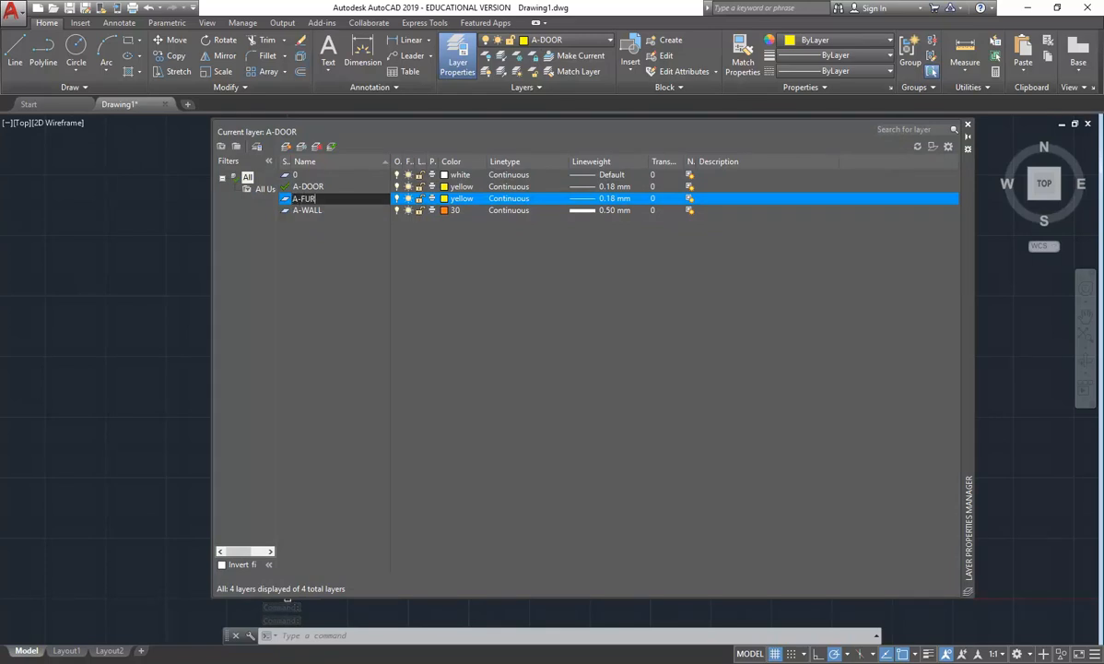
key("Return")
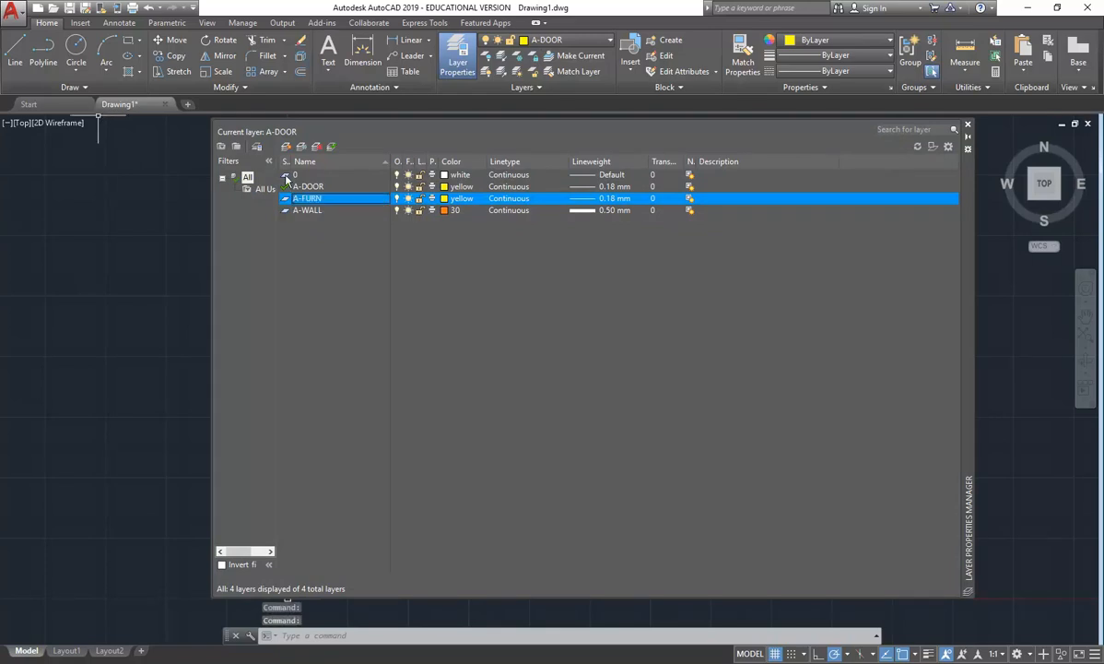
left_click(452, 198)
left_click(430, 275)
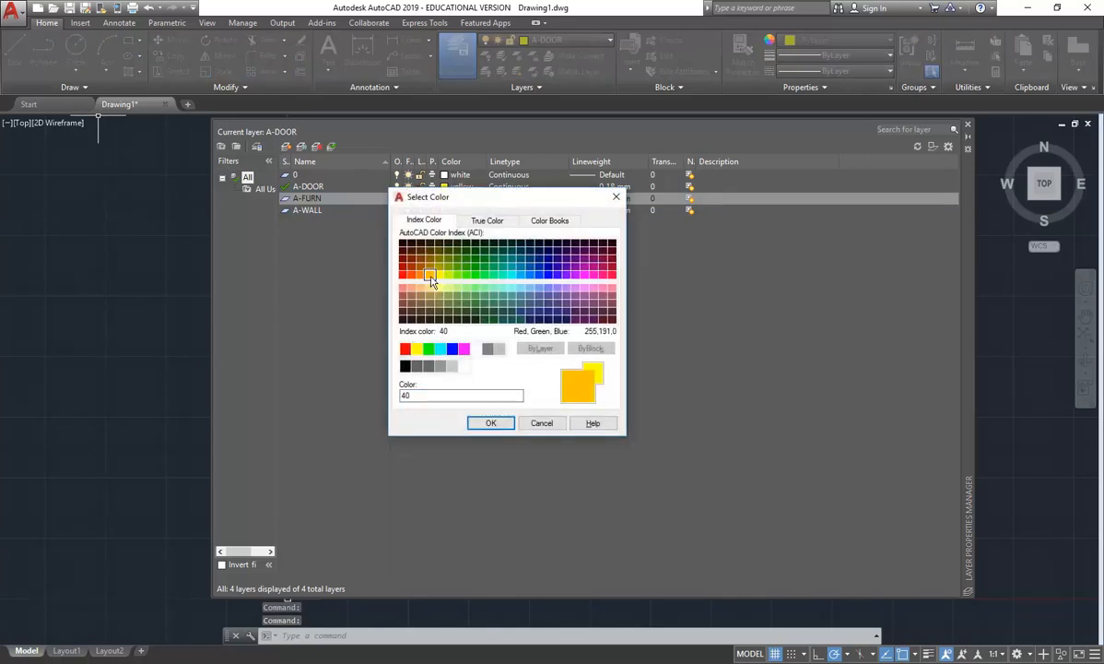
left_click(491, 423)
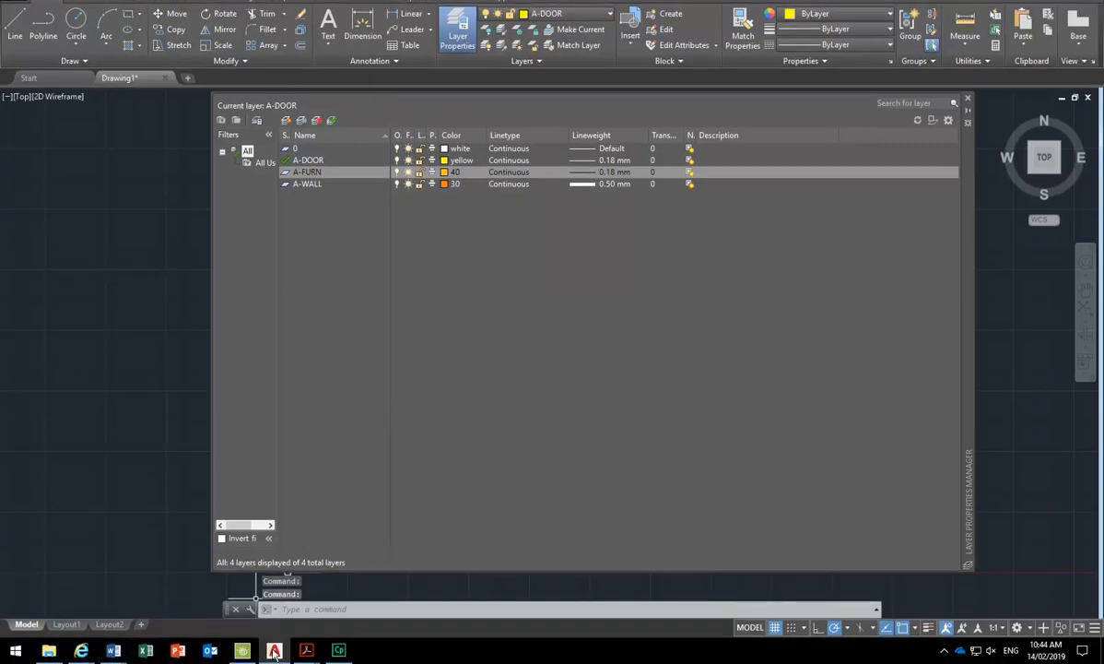
Switch to Internet Explorer and look up the line weight for the A-FURN layer on the Standard Layers page.
mouse_move(81, 650)
mouse_move(371, 589)
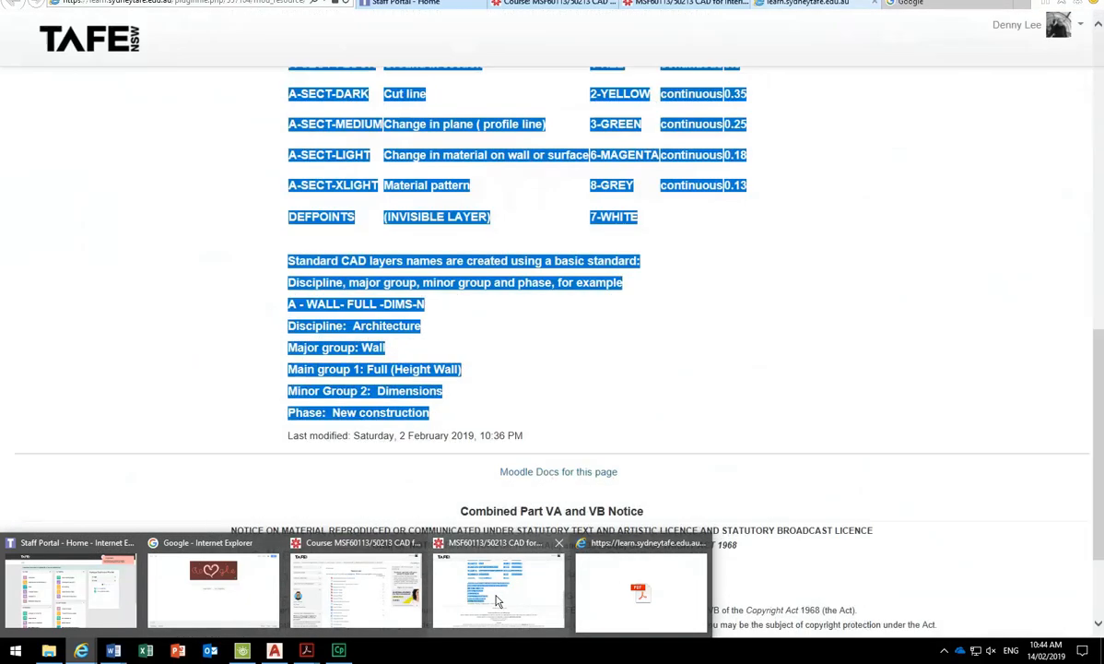
left_click(498, 601)
scroll(438, 458, "up", 10)
left_click(385, 258)
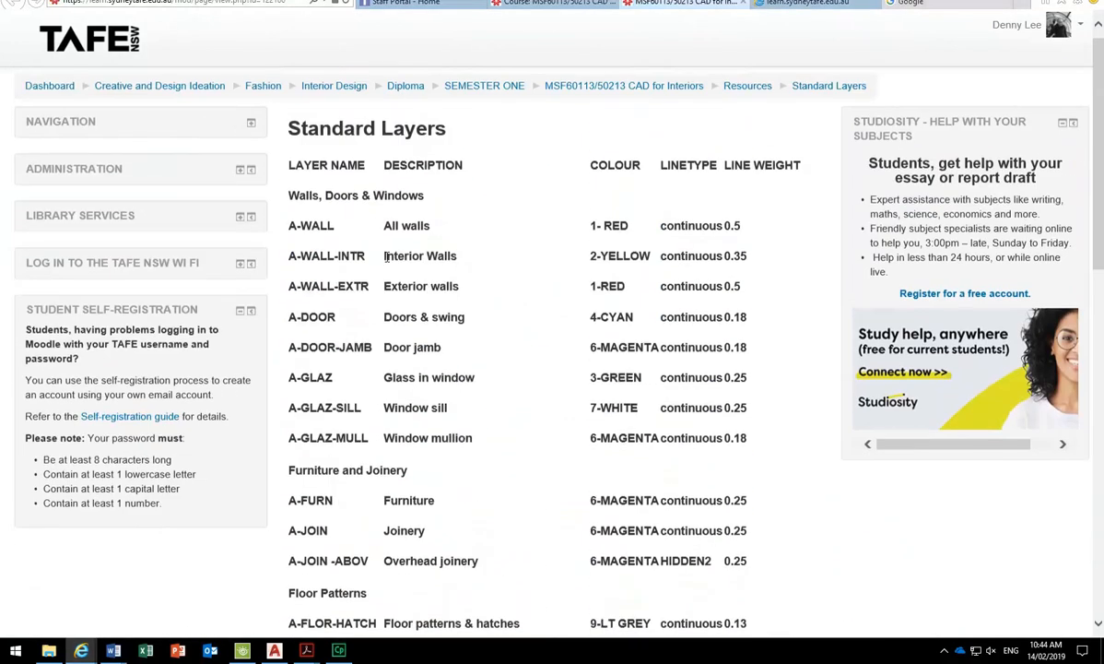
scroll(385, 258, "down", 2)
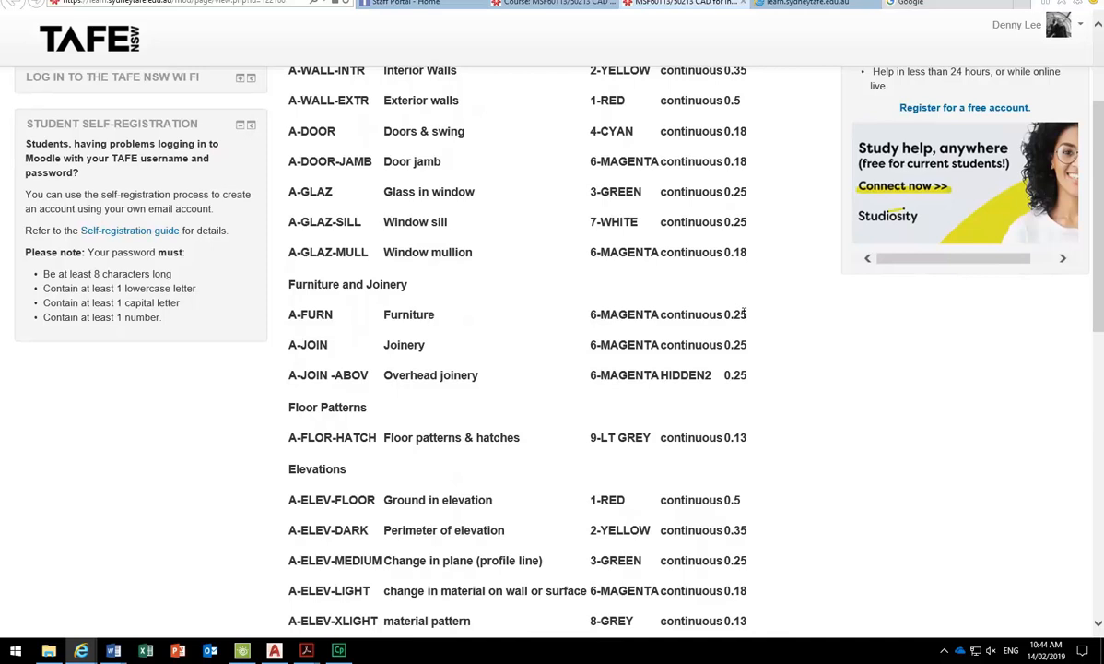
Return to AutoCAD, set the A-FURN layer's lineweight to 0.25 mm and make it the current layer.
left_click(1029, 7)
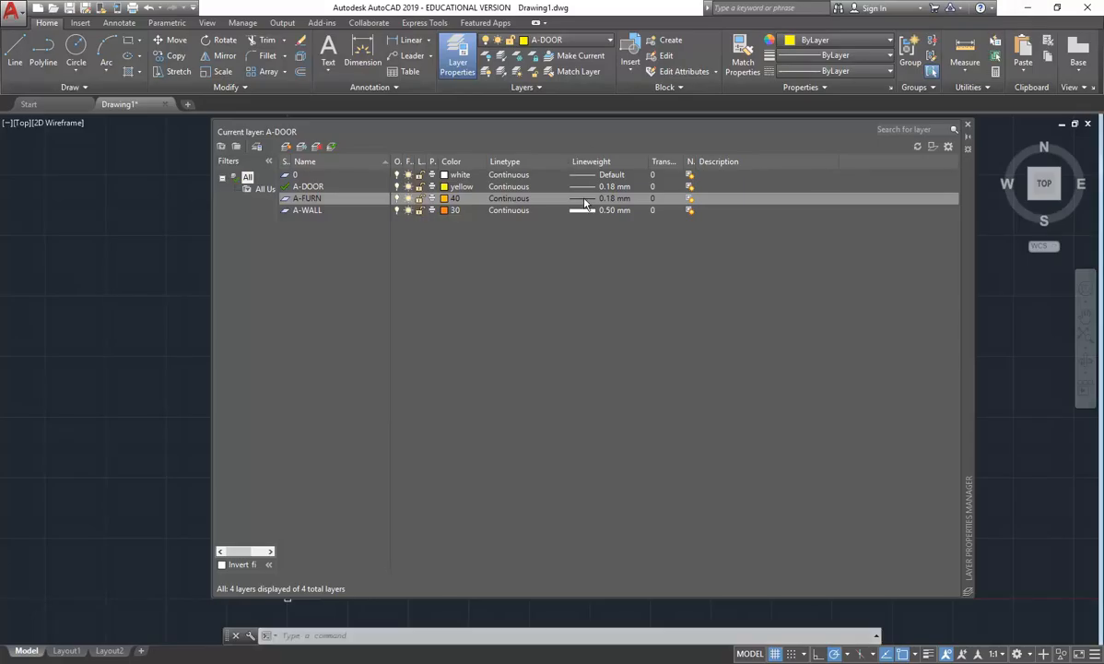
left_click(584, 203)
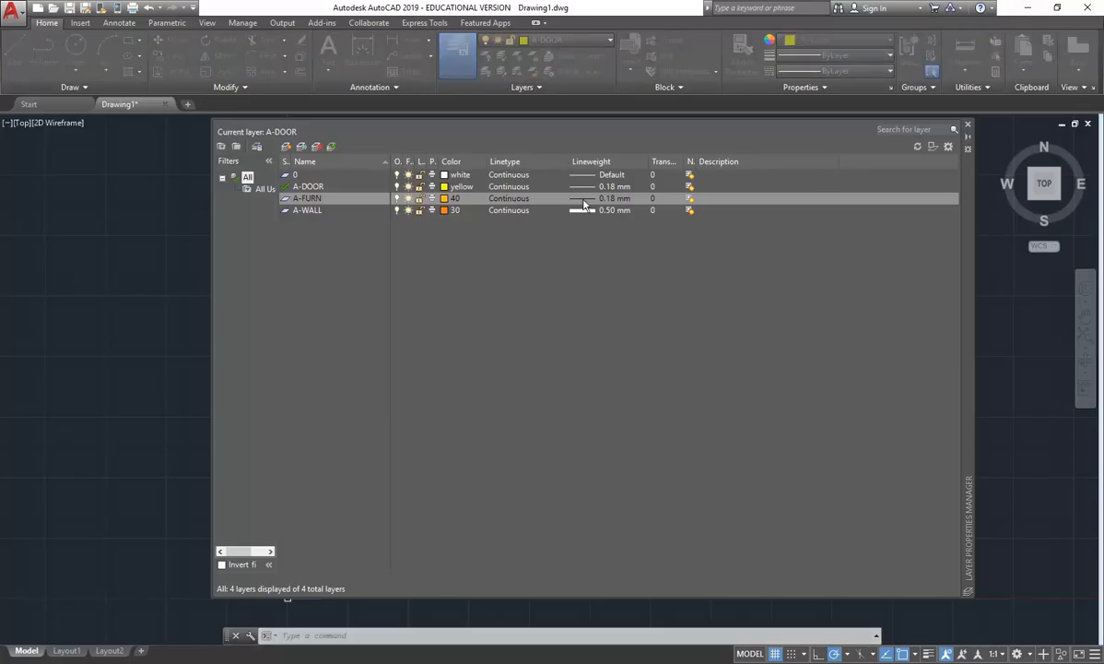
double_click(505, 344)
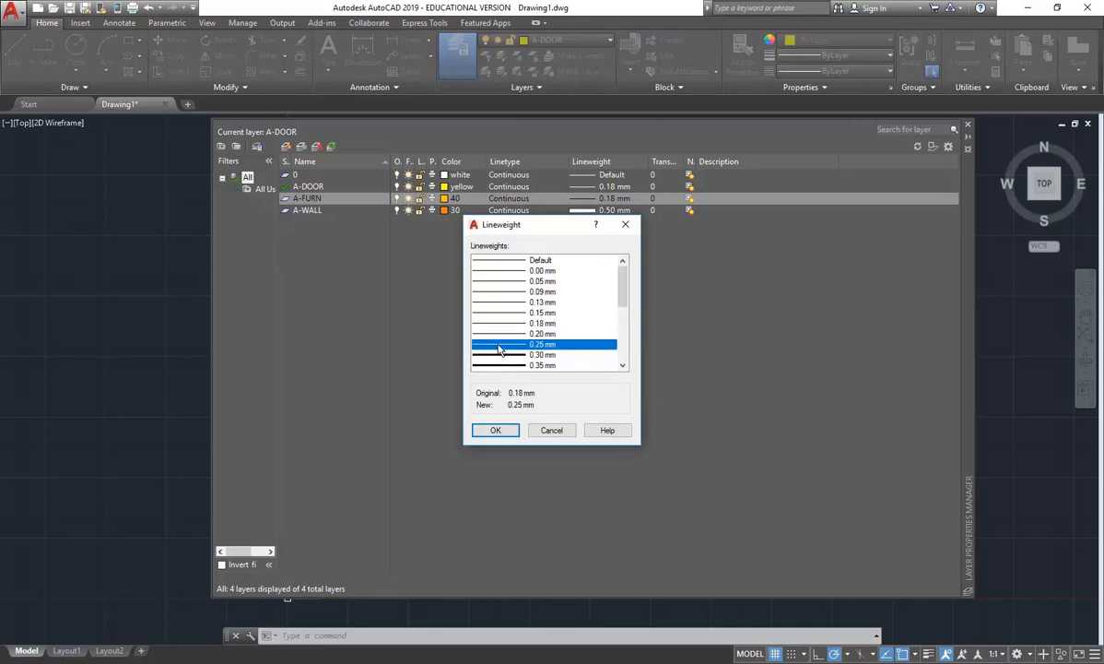
double_click(285, 199)
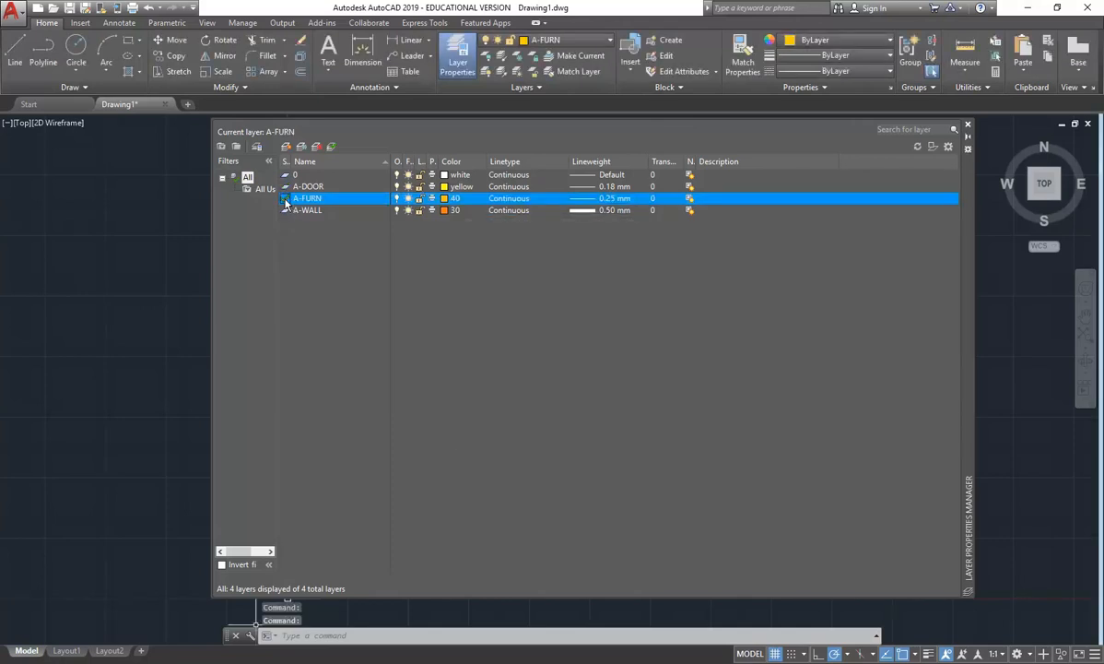
left_click(966, 125)
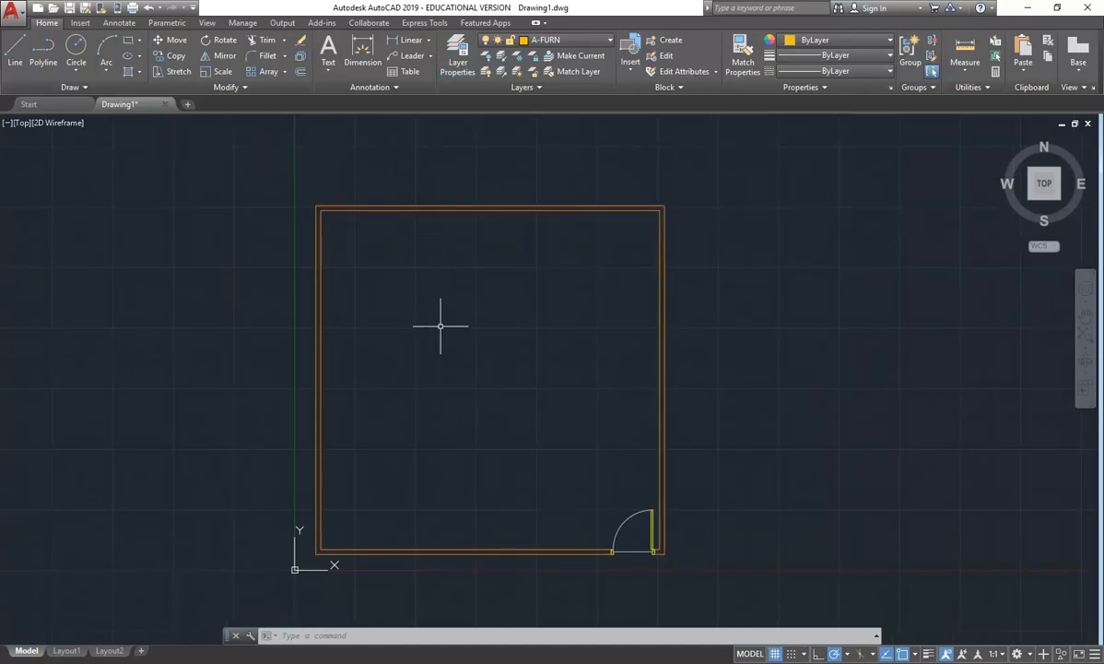
Draw a rectangle 1200 wide by 600 high inside the room, slightly below its centre.
mouse_move(309, 652)
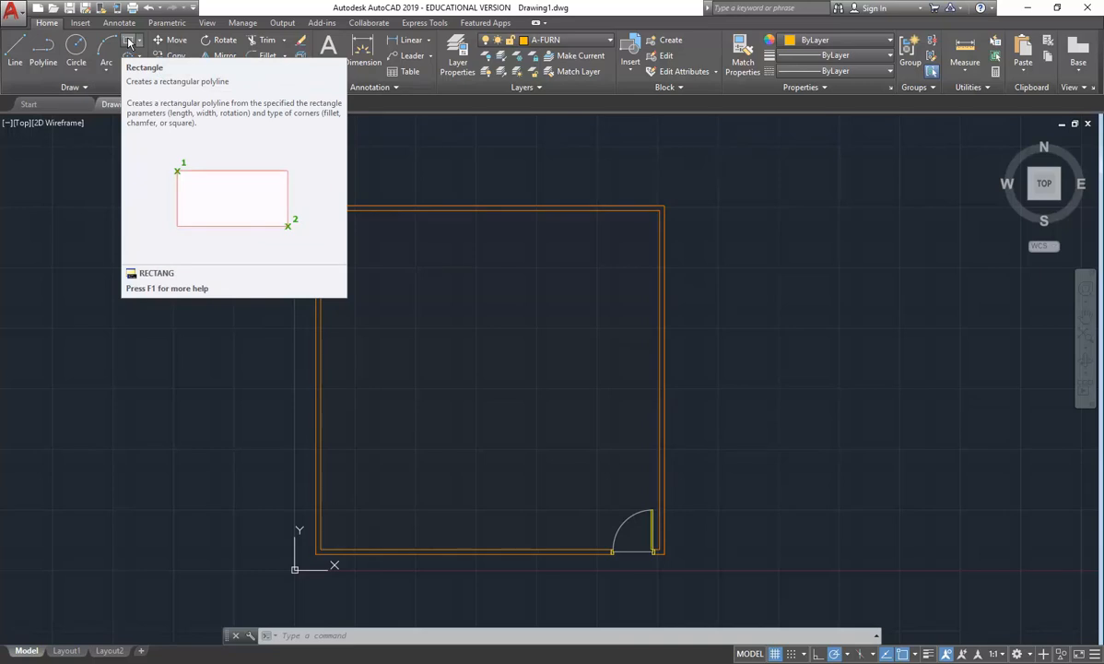
left_click(129, 43)
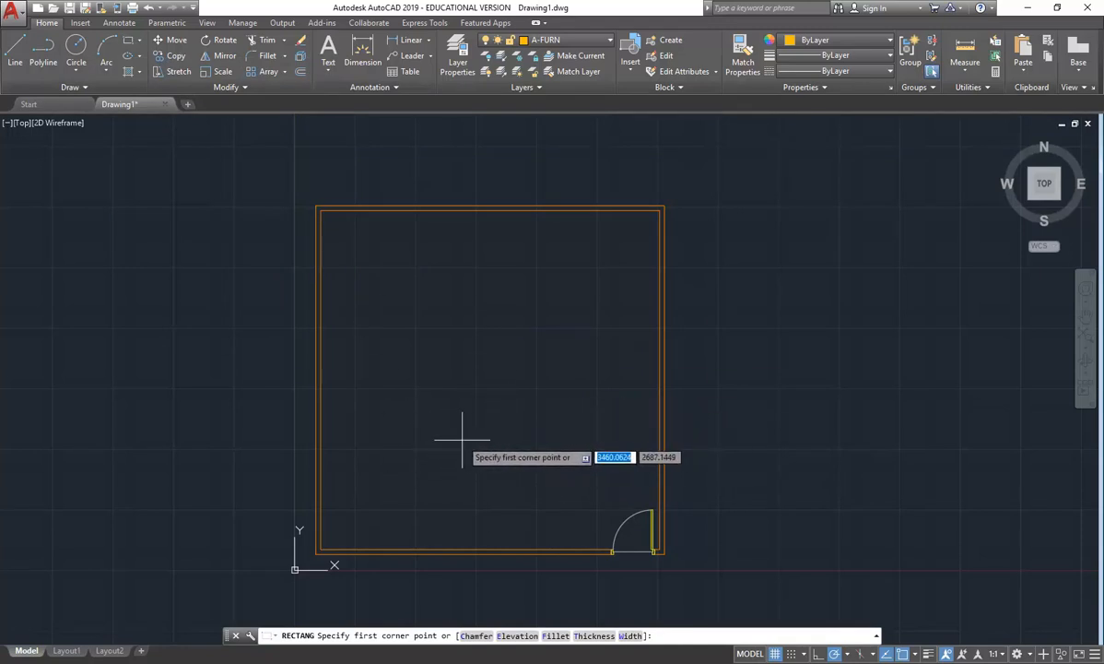
left_click(464, 446)
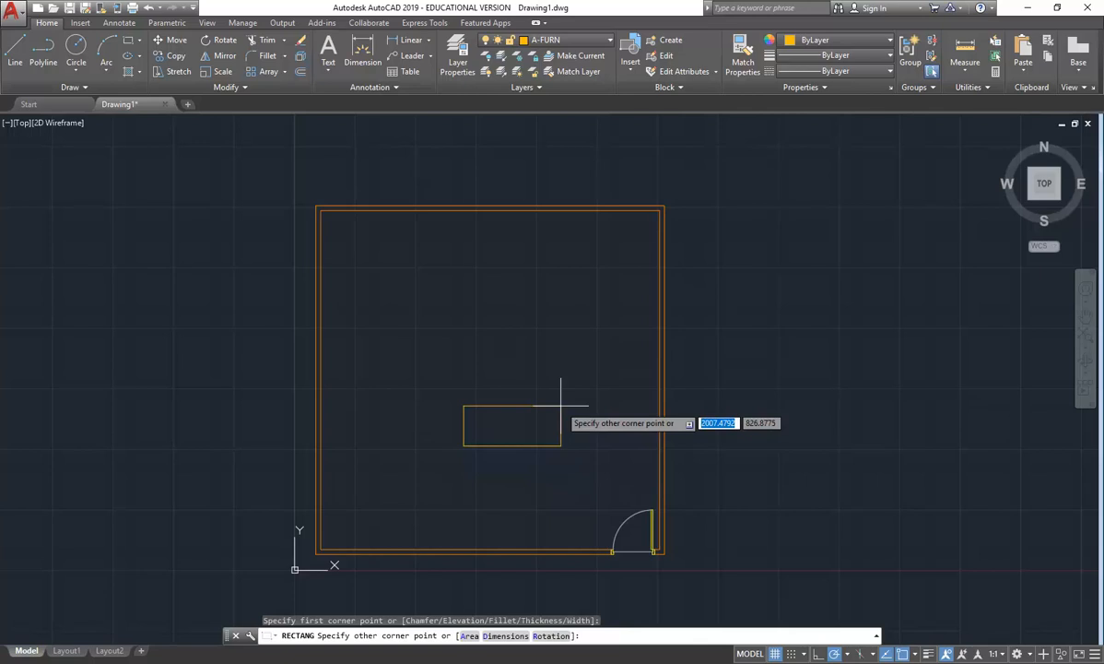
type("1200")
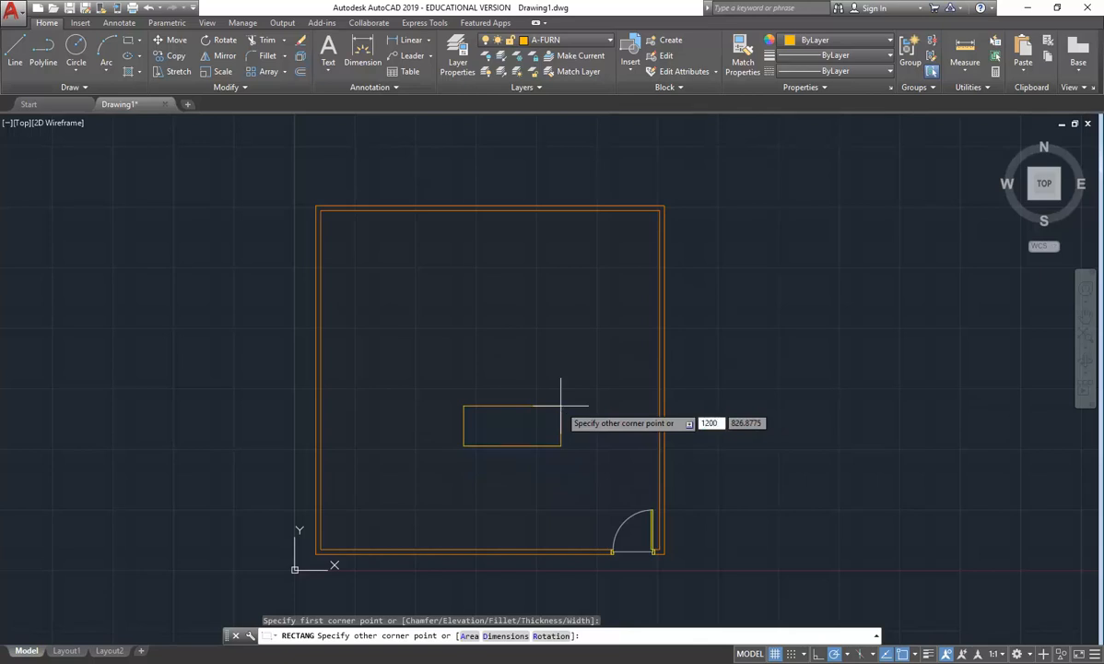
key("Tab")
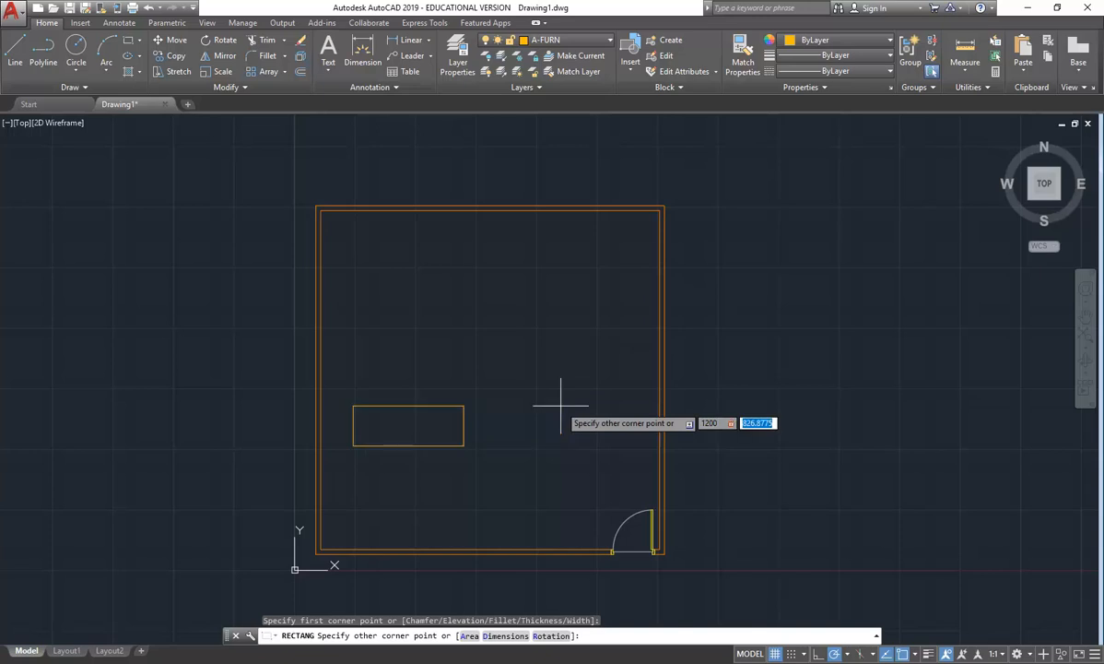
type("600")
key("Return")
scroll(514, 385, "up", 2)
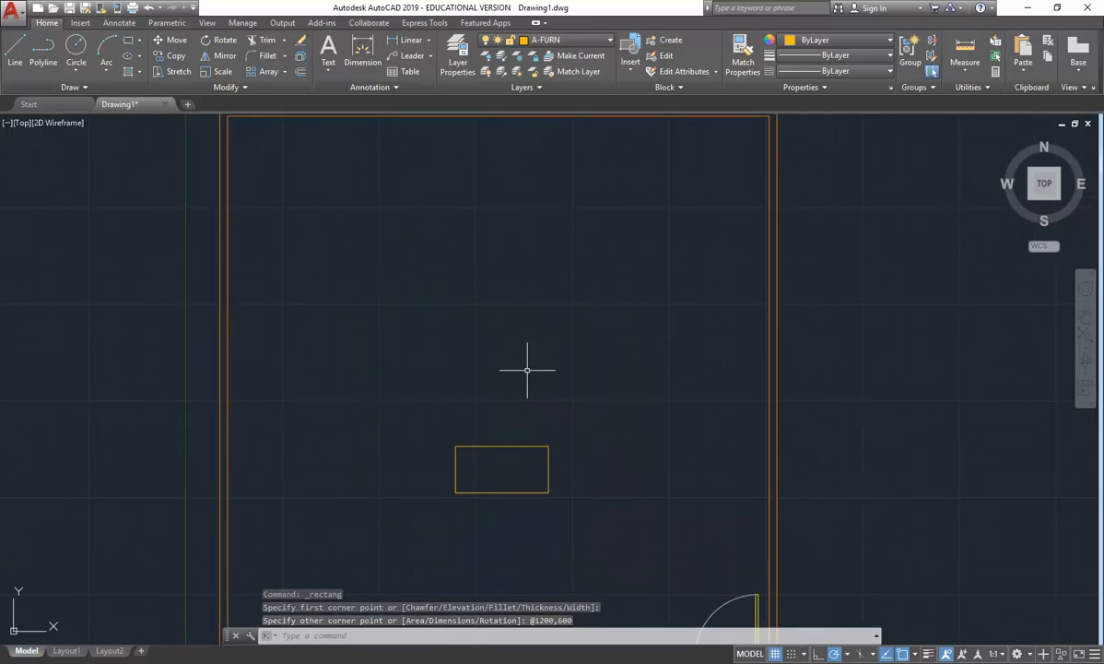
left_click(508, 445)
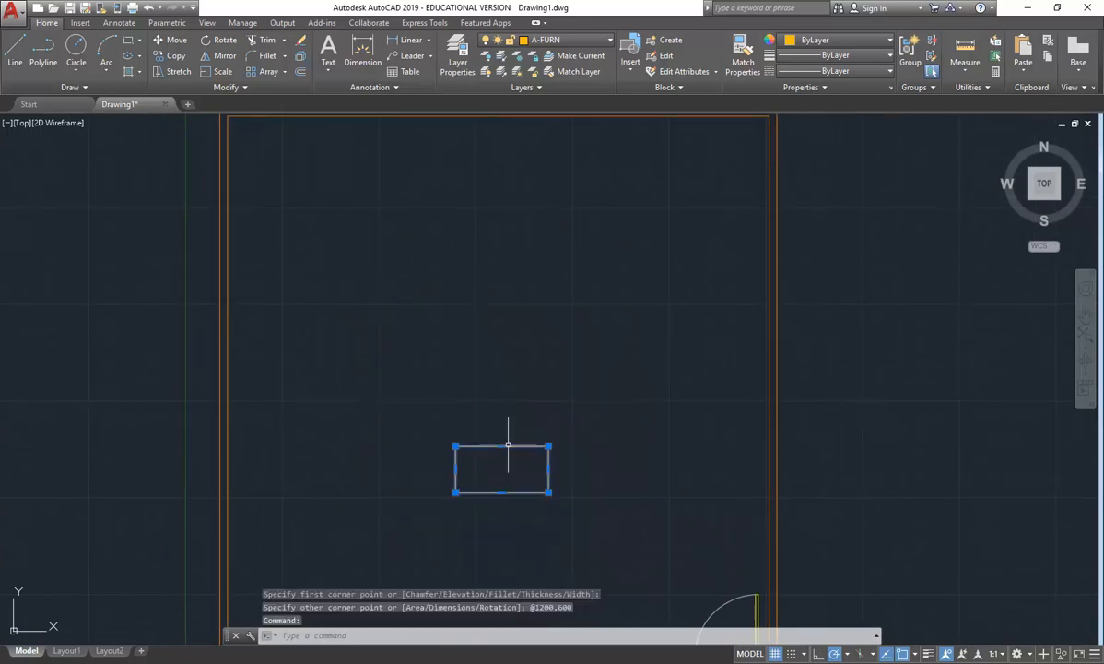
scroll(513, 491, "up", 2)
scroll(474, 406, "up", 2)
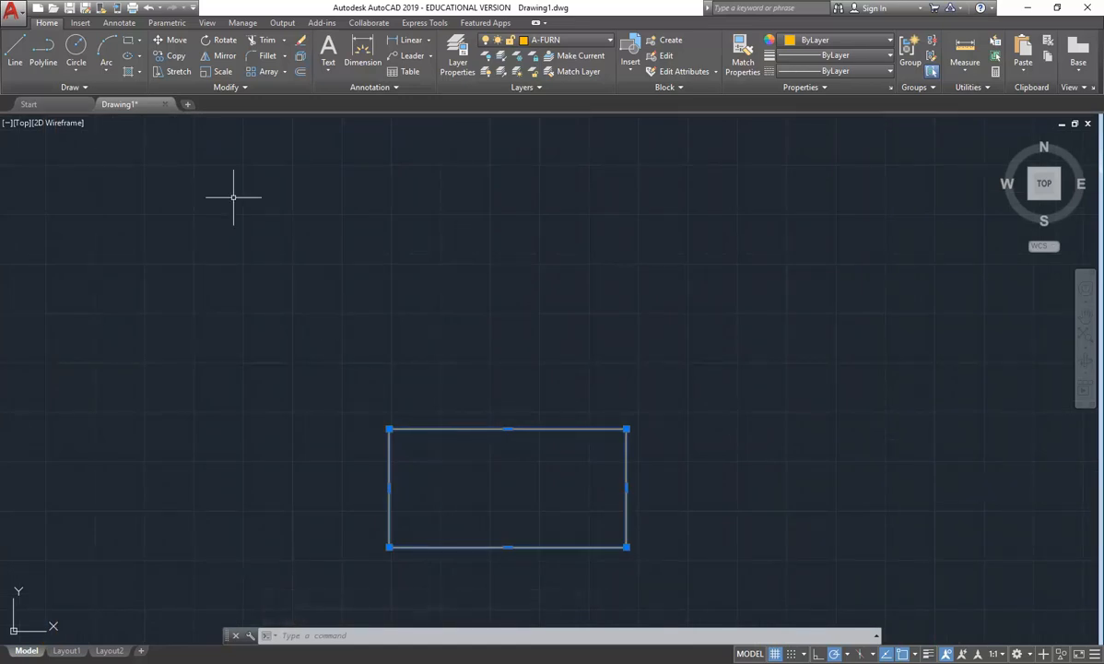
left_click(171, 57)
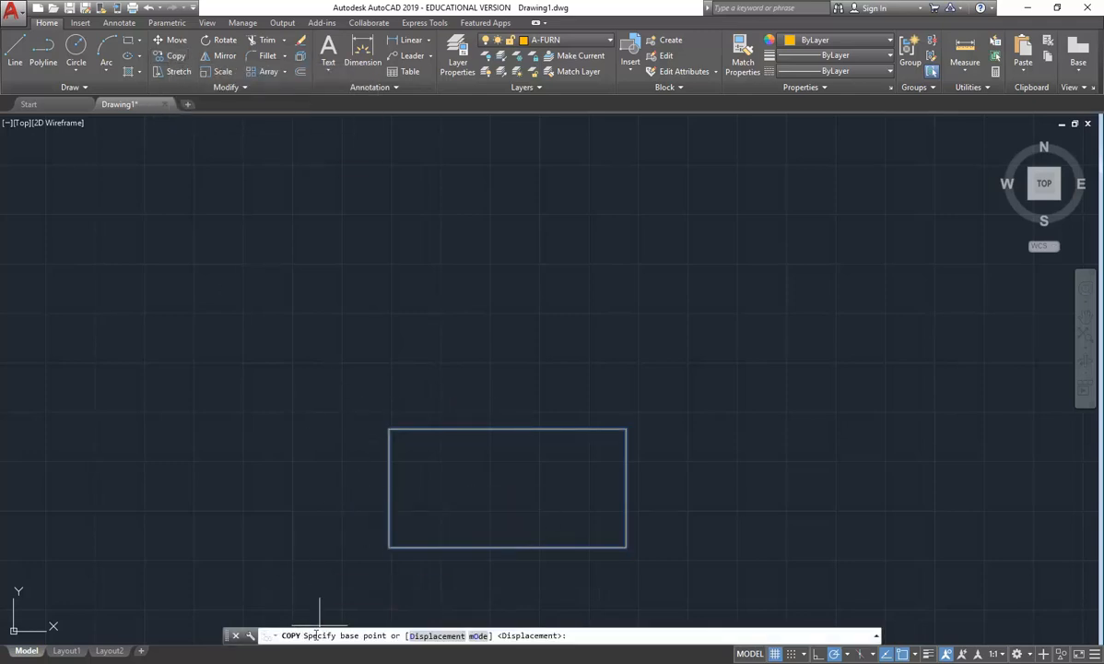
left_click(389, 546)
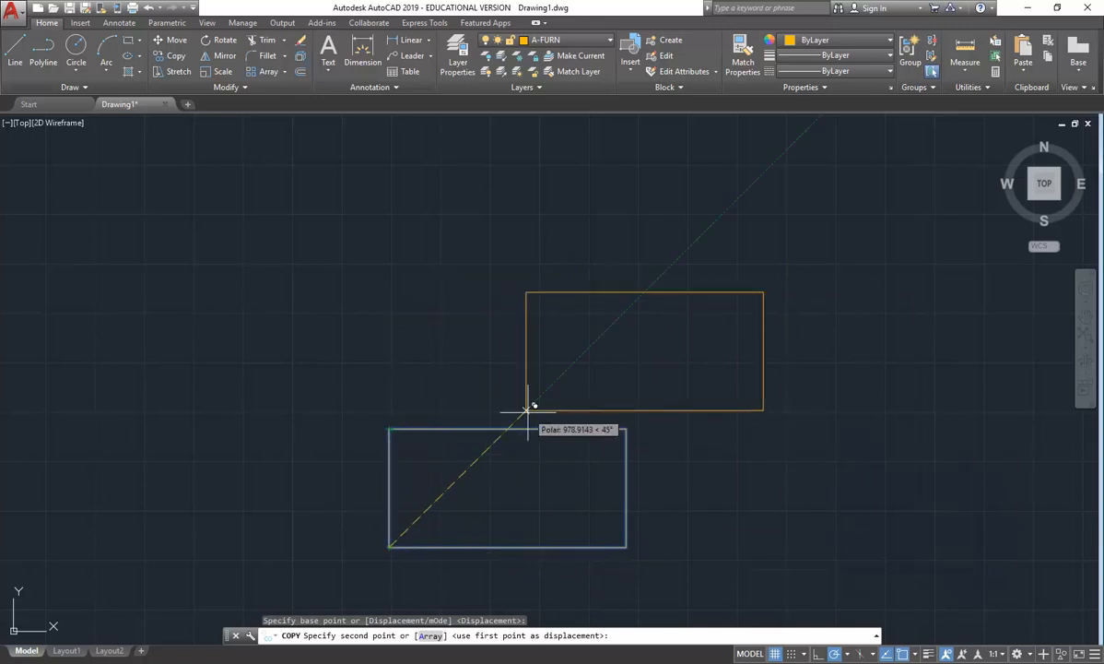
key("Escape")
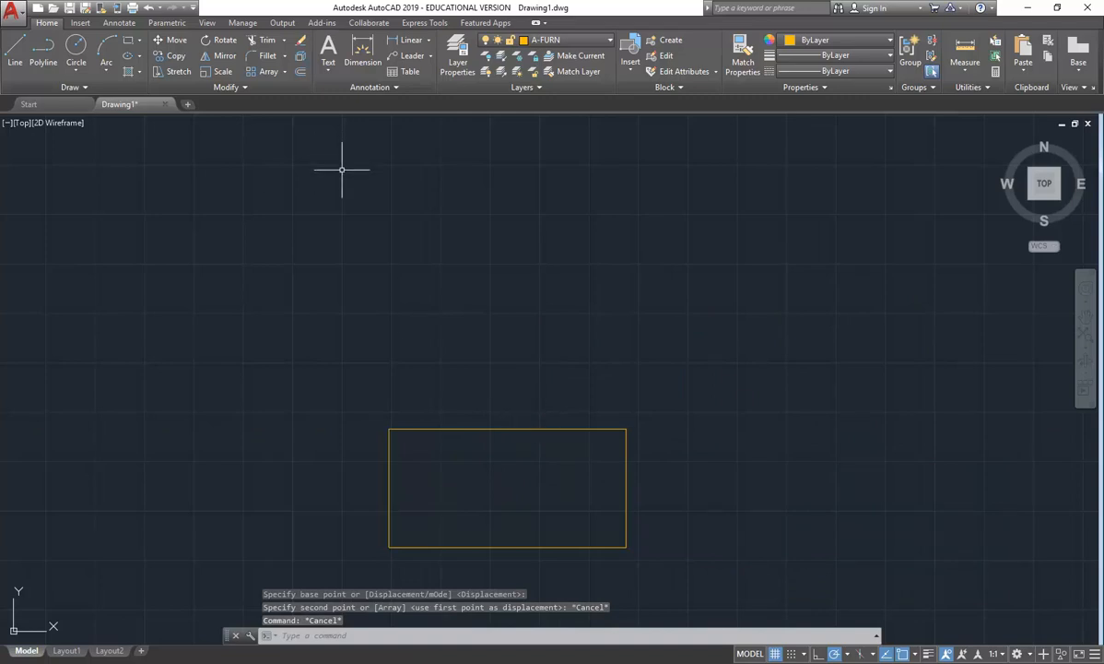
key("Escape")
key("Escape")
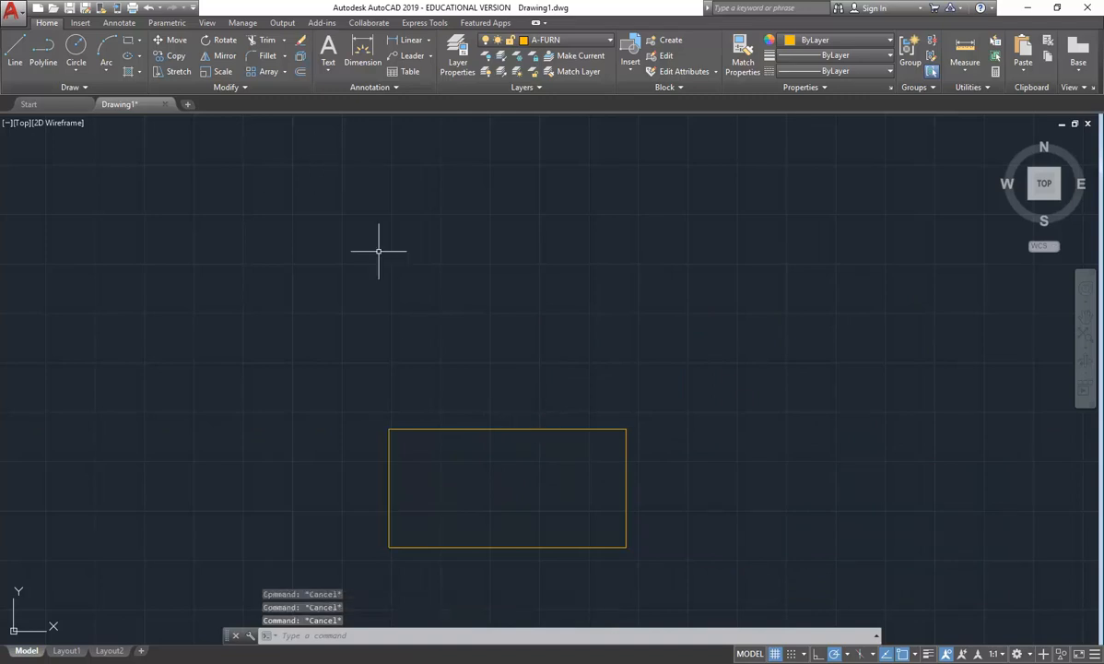
left_click(169, 58)
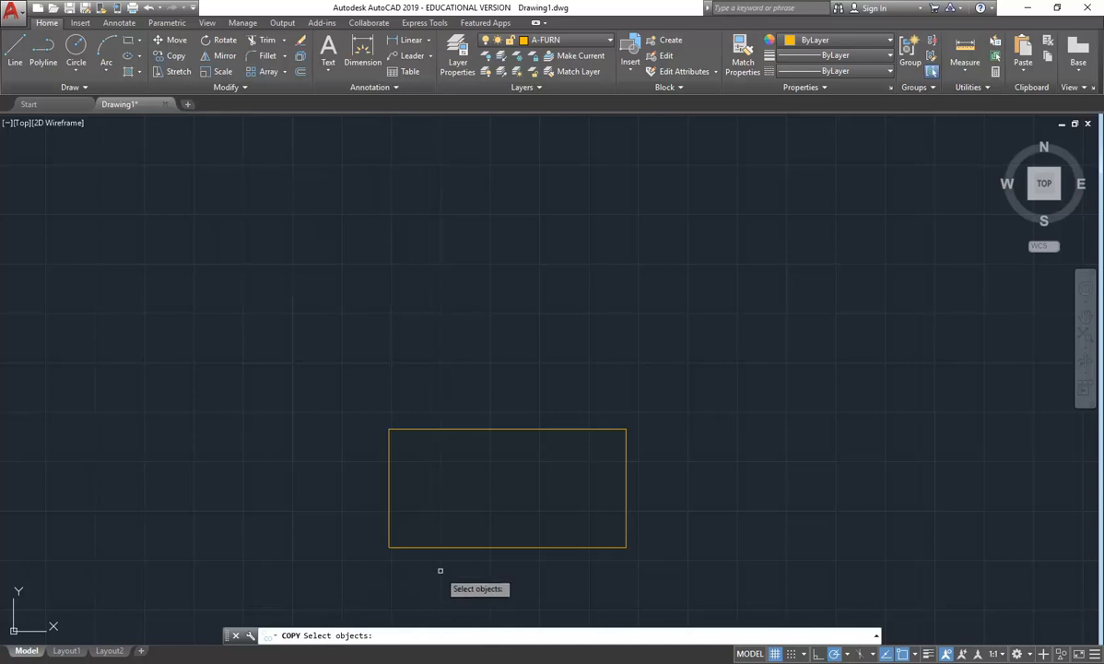
left_click(424, 545)
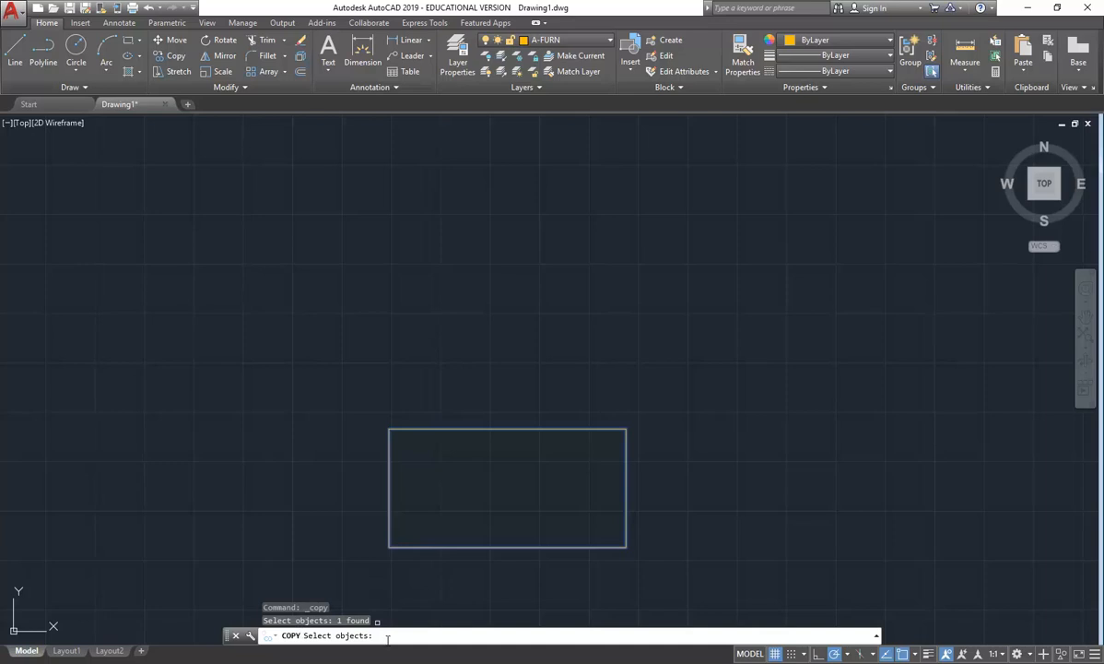
key("Return")
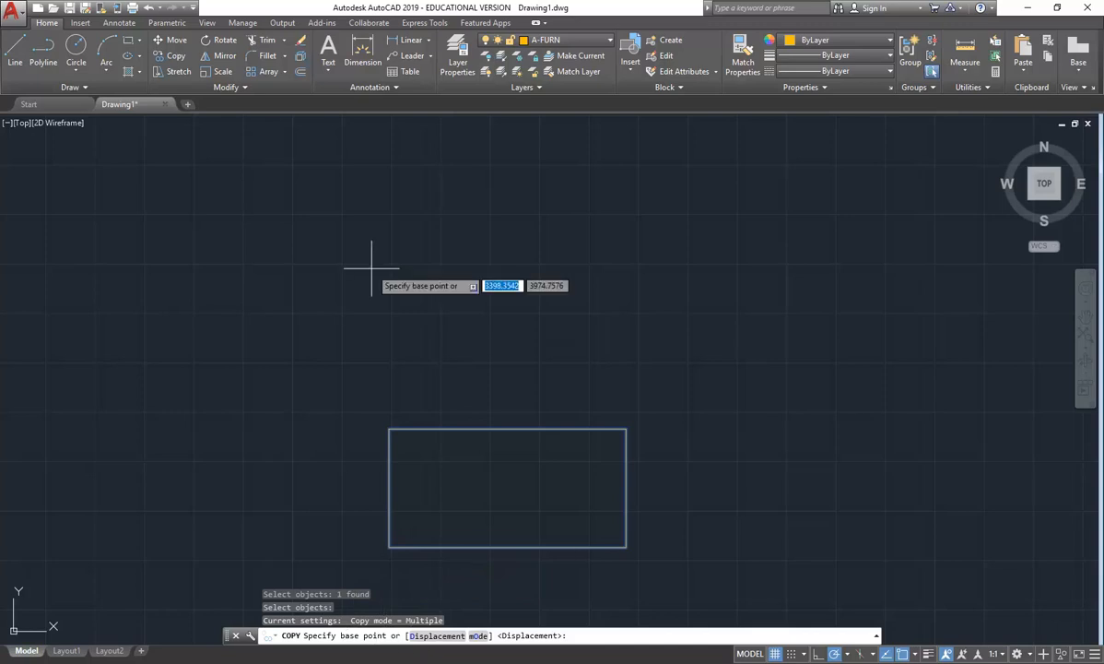
key("Escape")
key("Escape")
key("Escape")
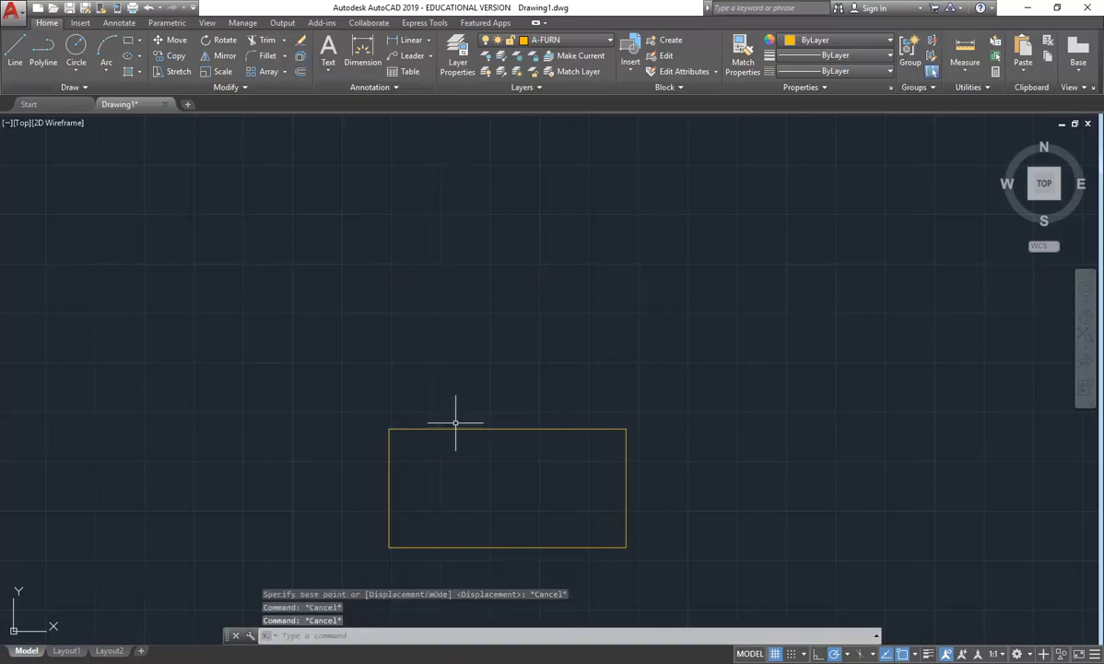
left_click(458, 427)
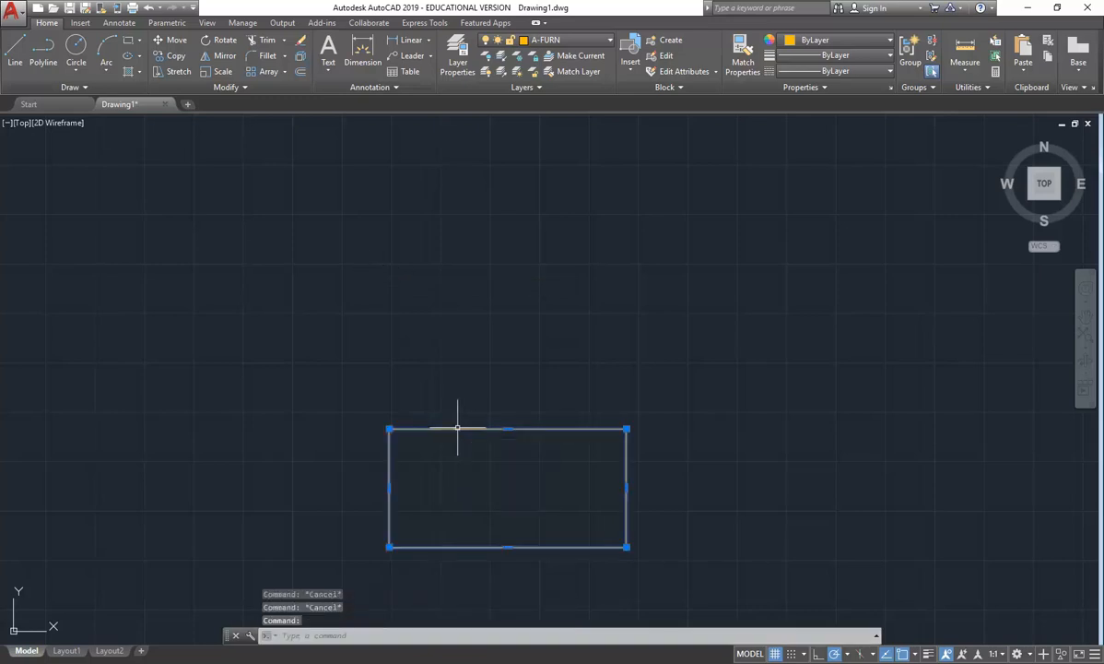
left_click(171, 55)
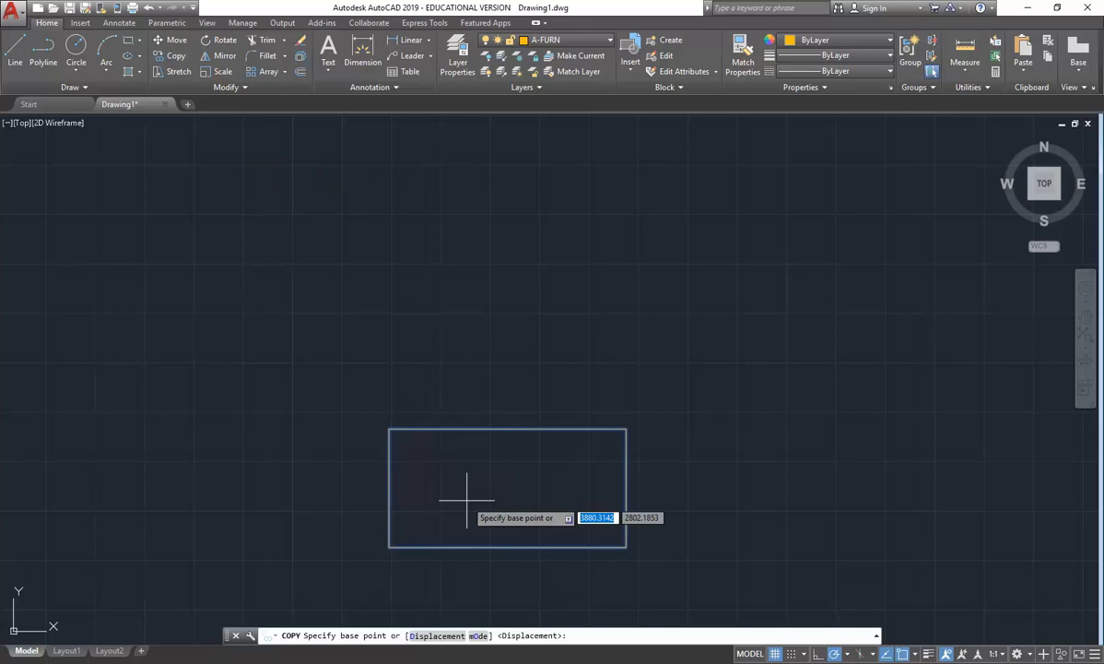
key("Escape")
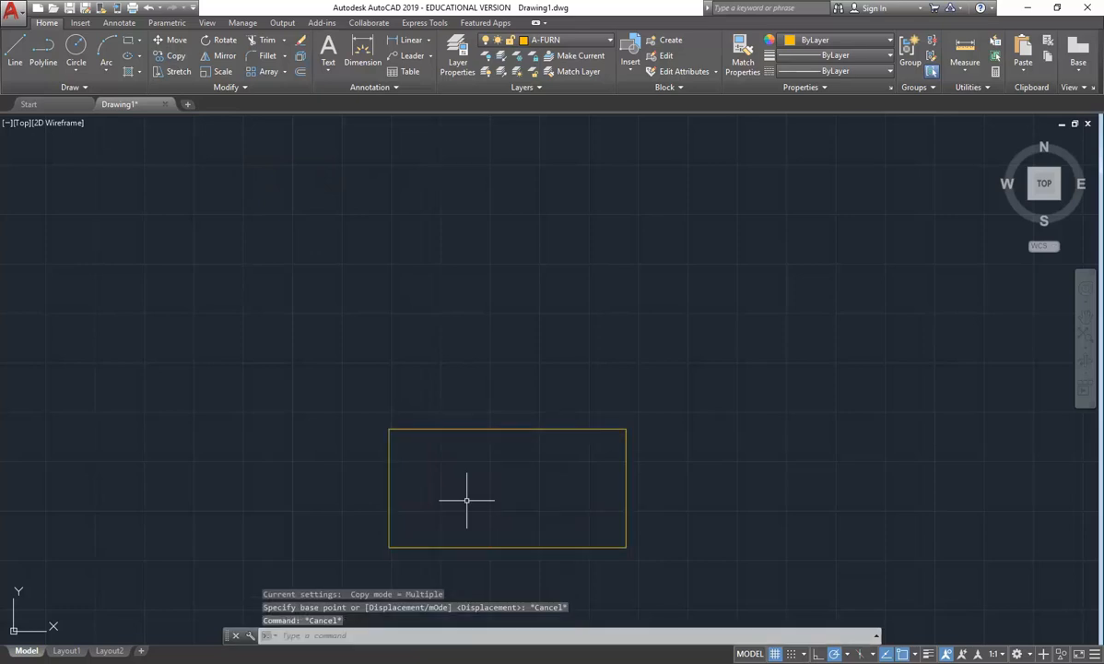
left_click(388, 465)
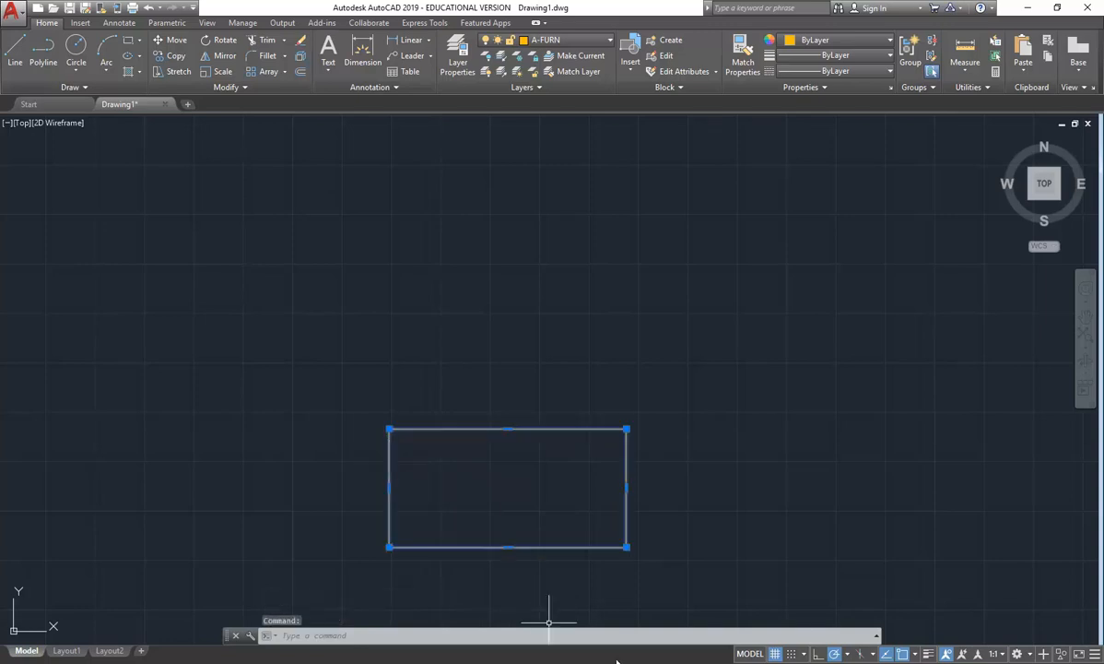
left_click(169, 57)
key("Escape")
key("Escape")
key("Escape")
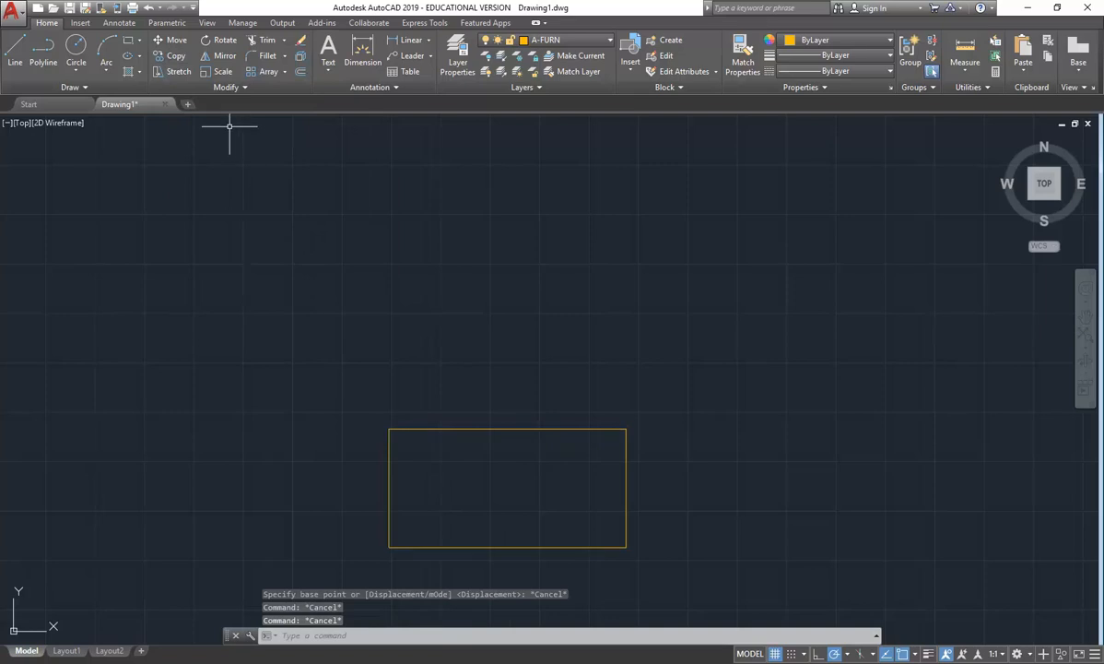
Copy the table rectangle upward twice from its lower-right corner, stacking the copies edge to edge above the original.
left_click(173, 57)
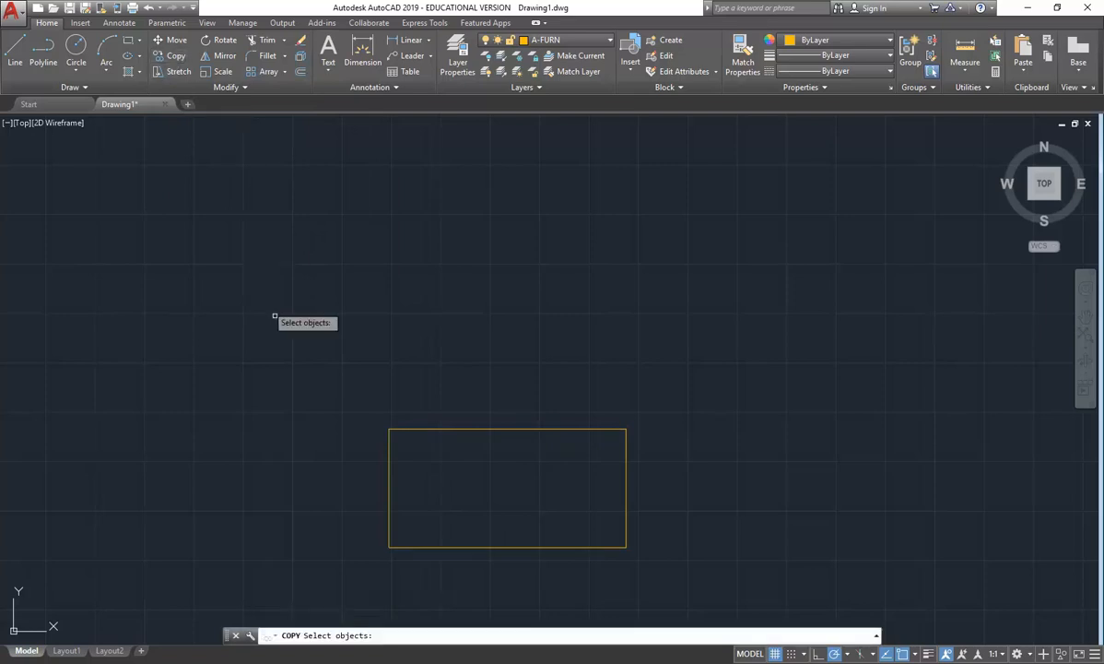
left_click(390, 454)
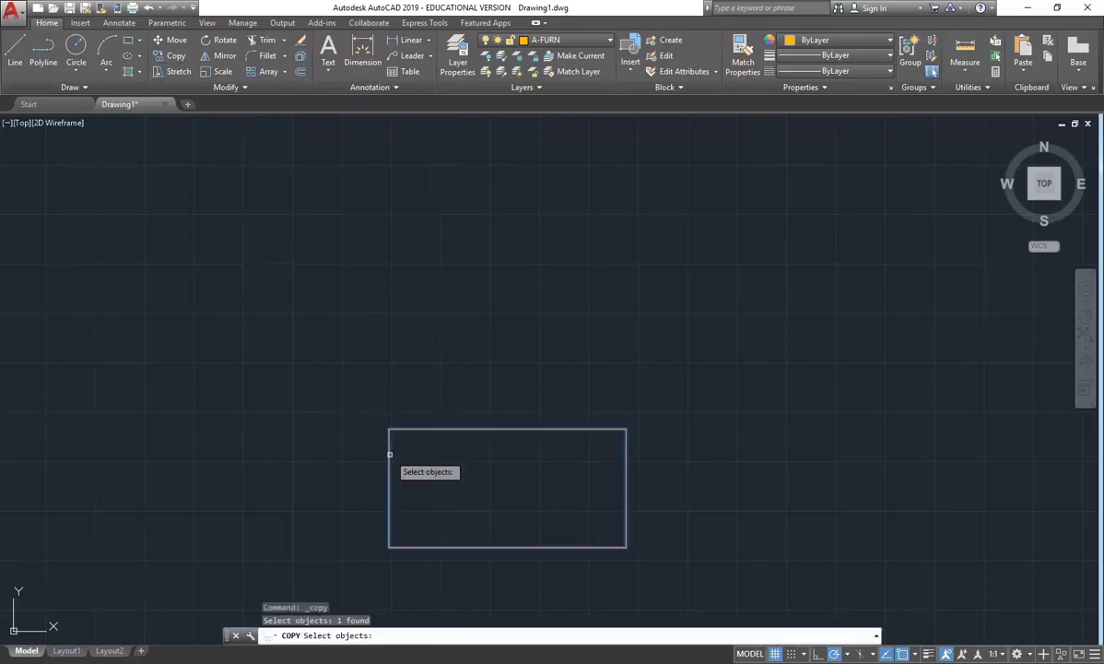
key("Return")
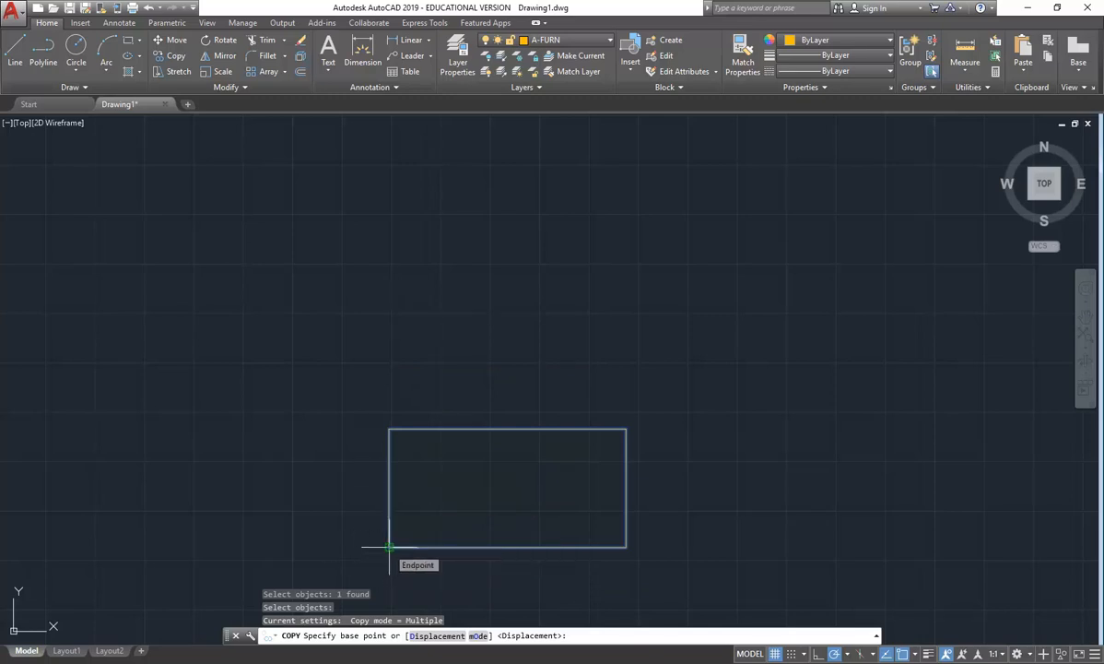
left_click(626, 546)
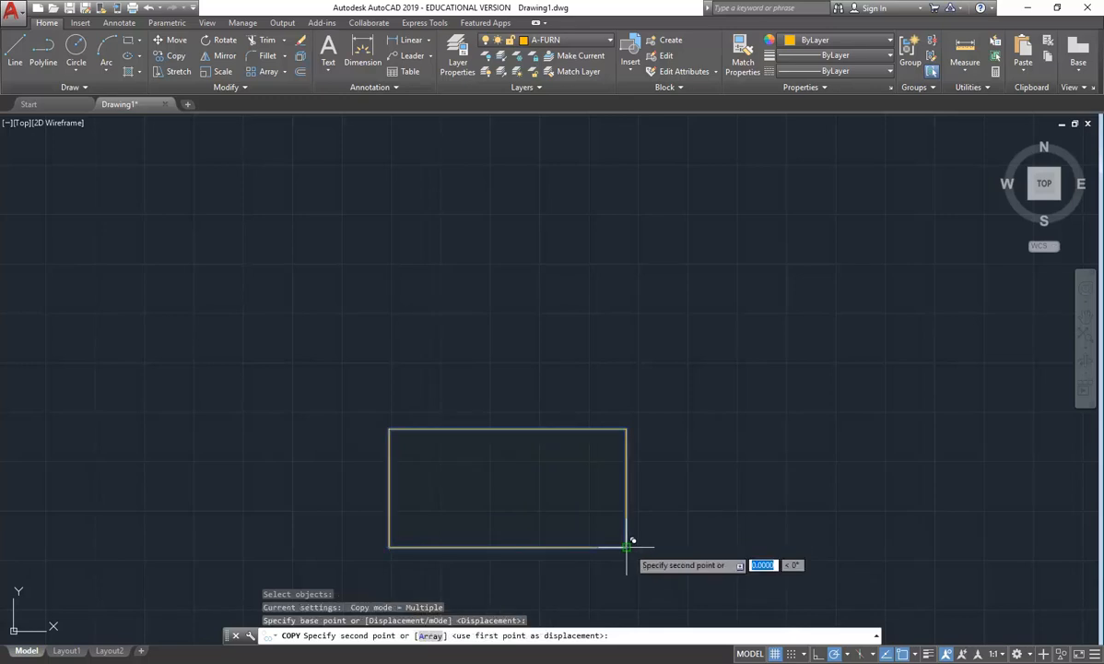
left_click(632, 425)
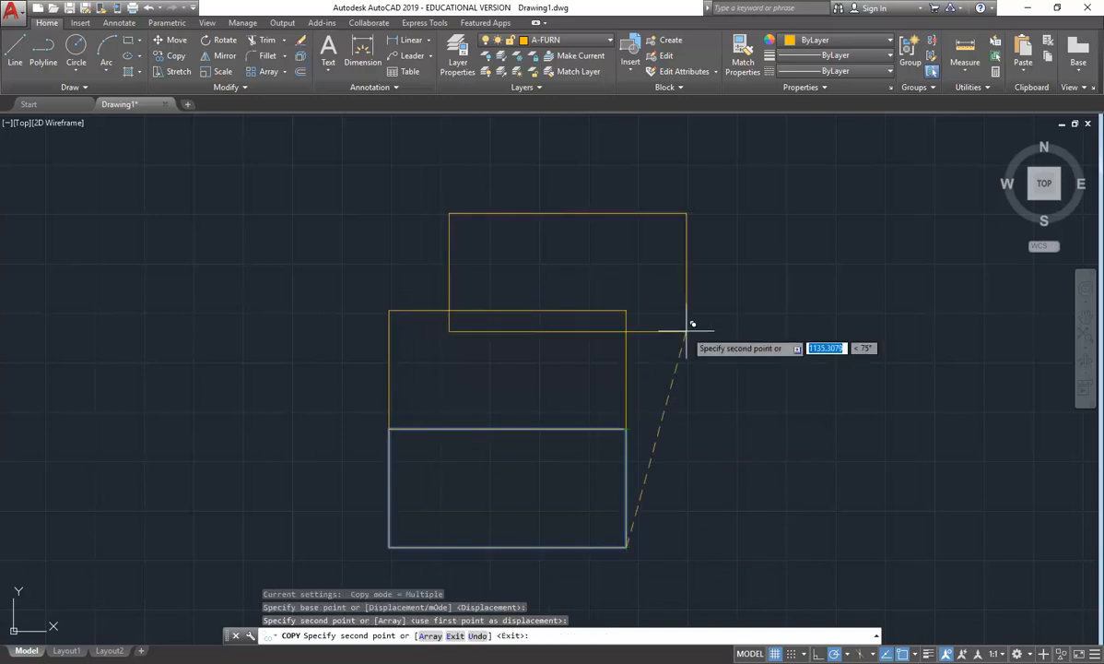
middle_click_drag(562, 236, 549, 330)
scroll(566, 287, "down", 2)
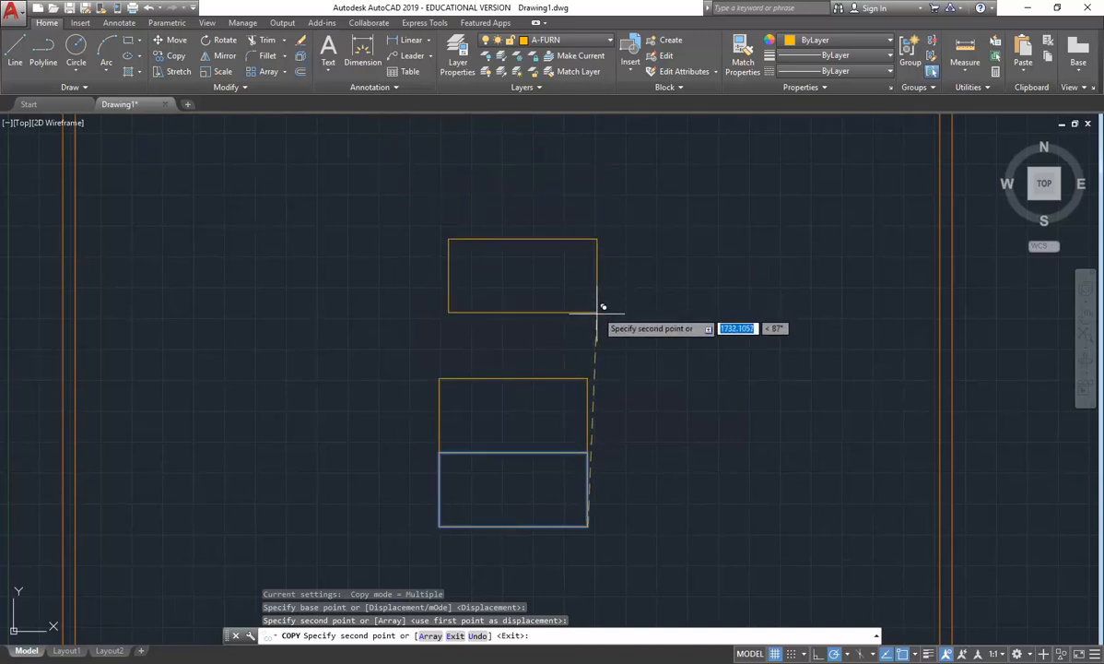
left_click(589, 373)
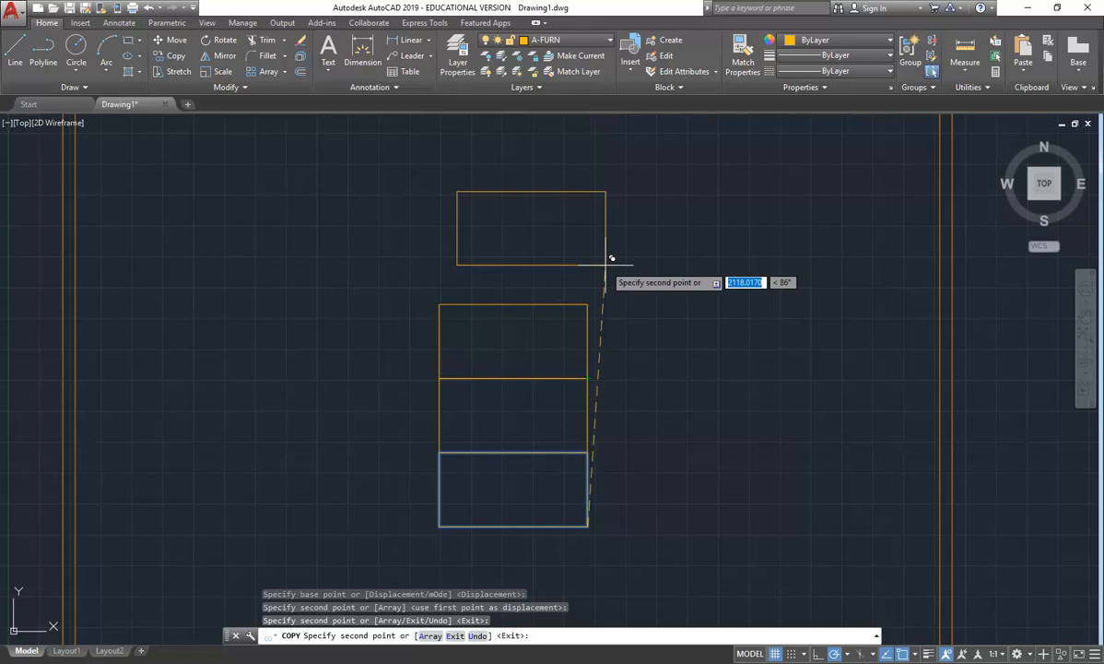
key("Return")
Copy the lowest table section directly below itself, using its upper-right corner as base point and its lower-right corner as destination.
middle_click_drag(545, 265, 505, 204)
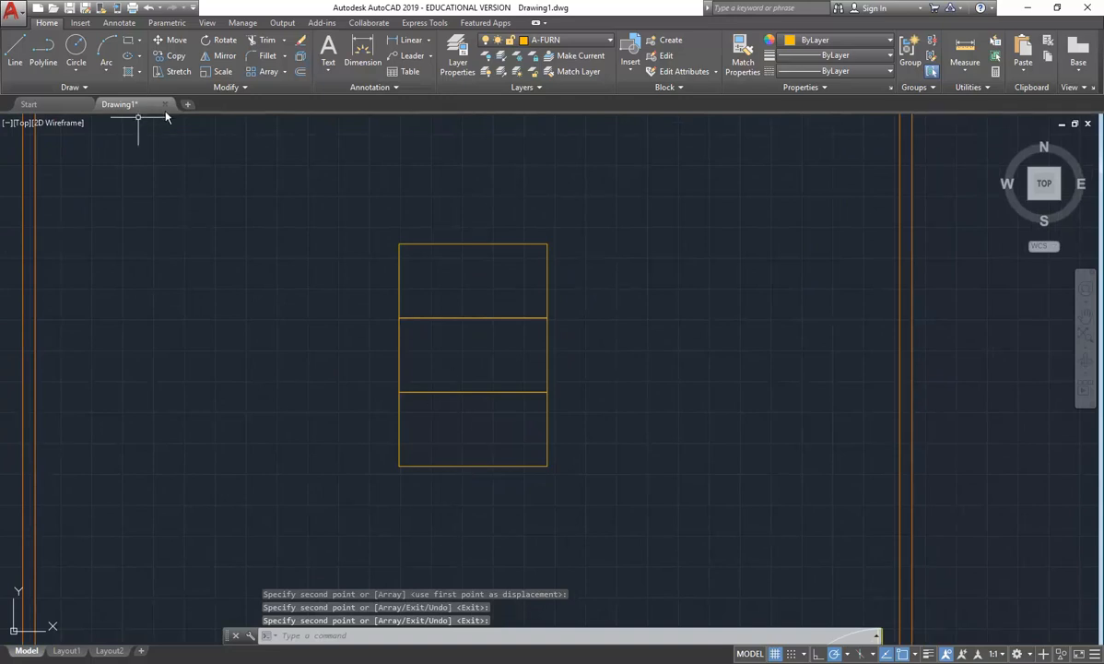
left_click(171, 56)
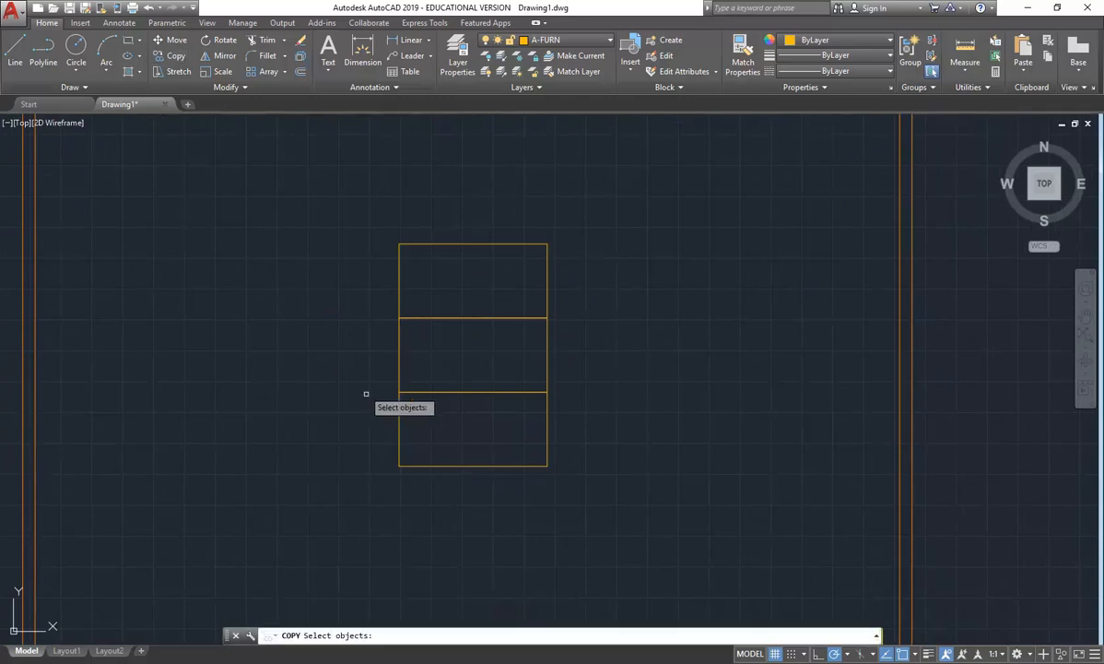
left_click(397, 420)
key("Return")
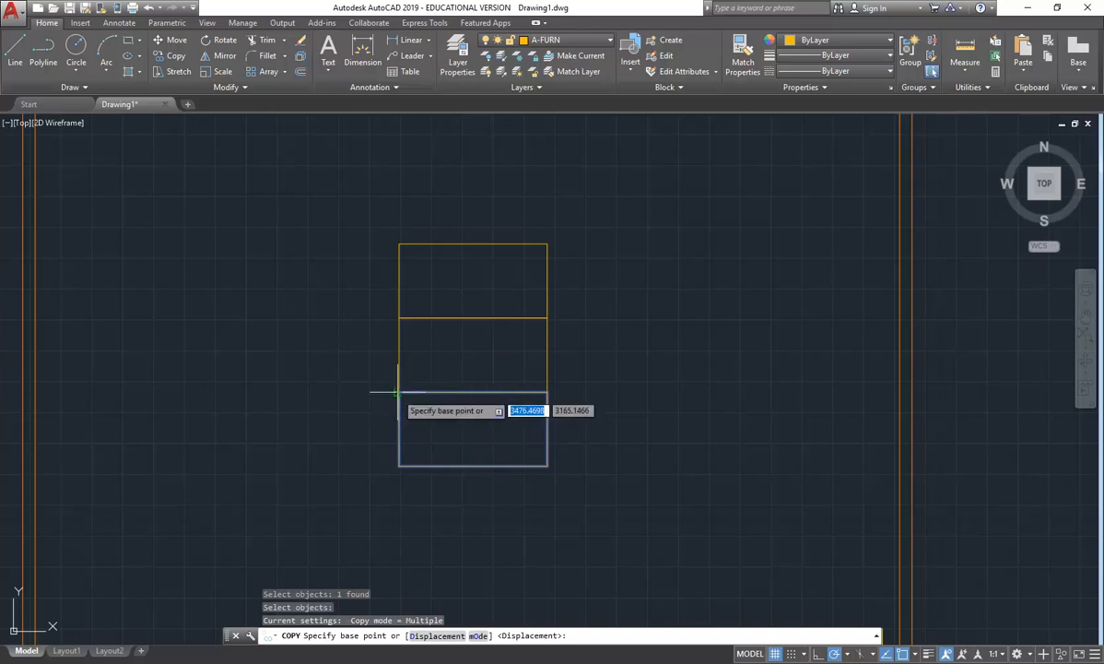
left_click(547, 391)
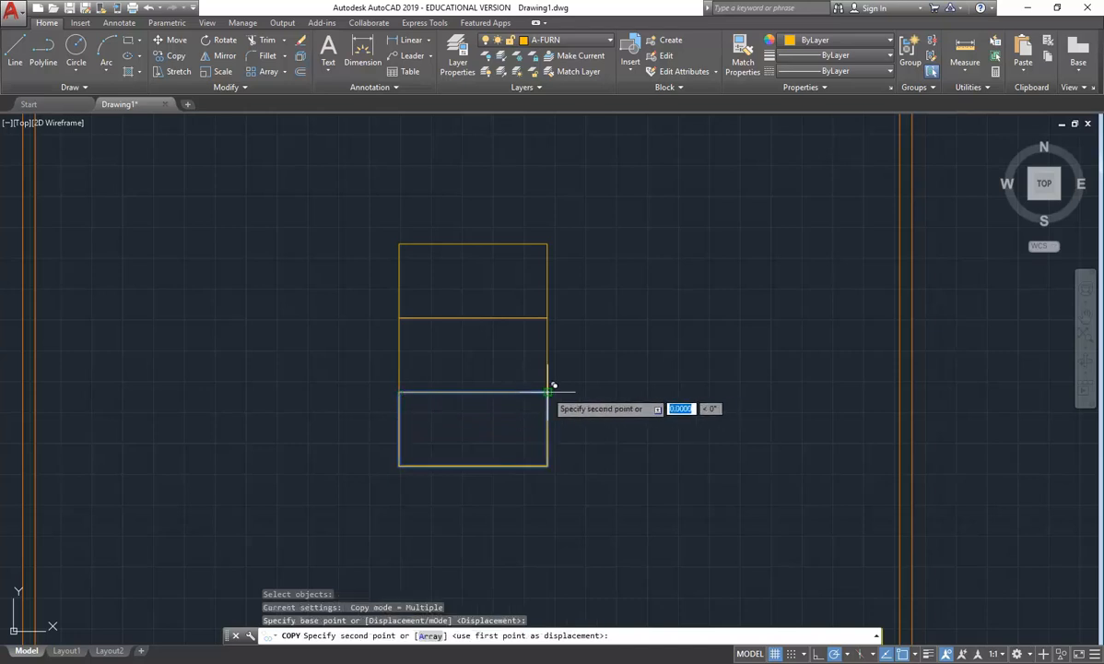
left_click(547, 466)
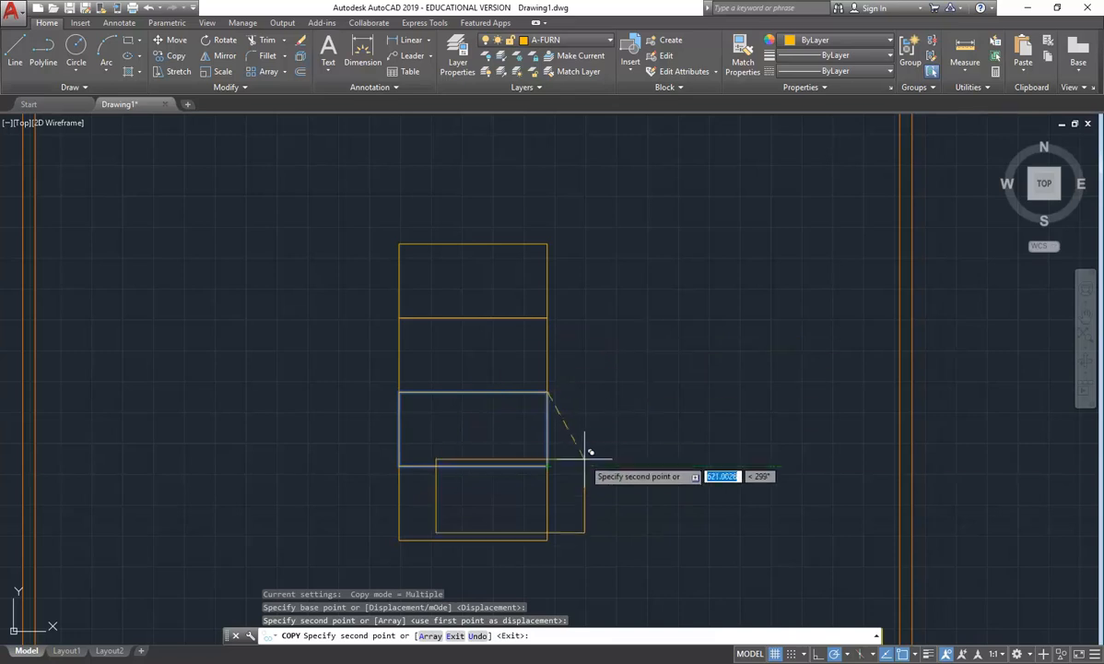
middle_click_drag(584, 451, 572, 370)
right_click(455, 367)
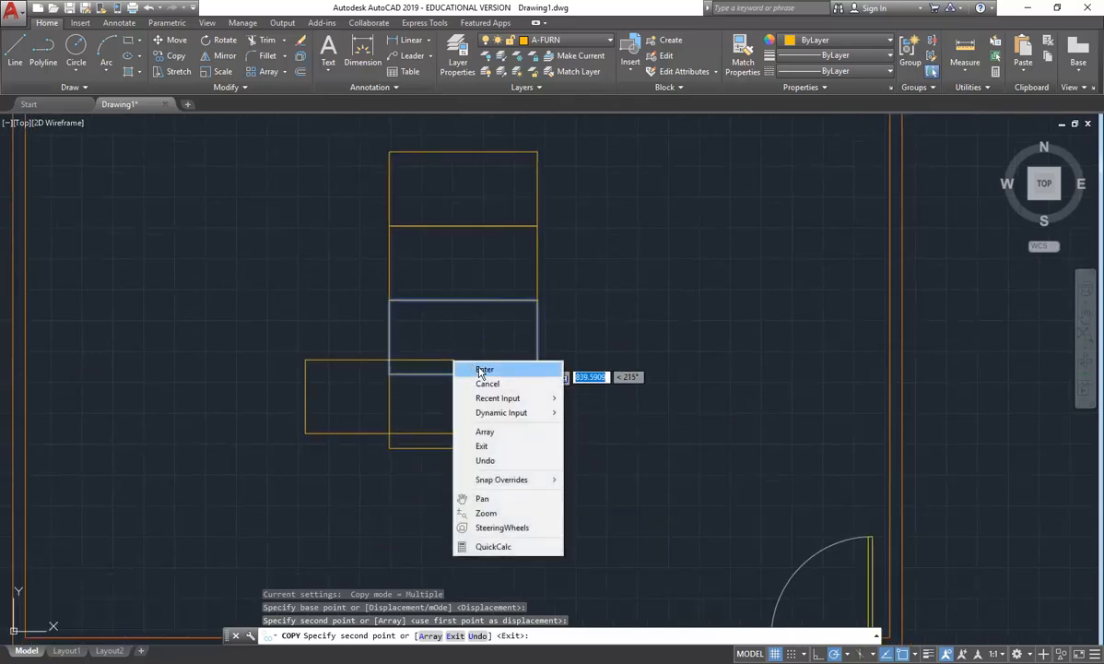
left_click(468, 367)
Copy the uppermost table section directly above itself, from its lower-left corner to its upper-left corner.
middle_click_drag(370, 323, 362, 387)
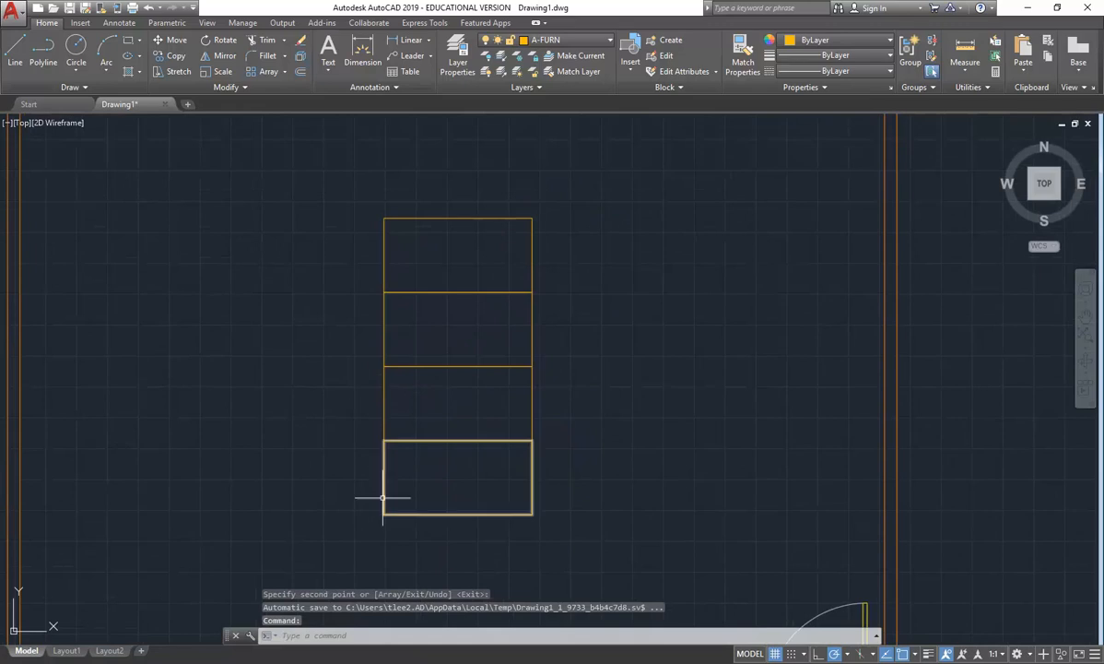
left_click(382, 256)
middle_click_drag(296, 274, 288, 353)
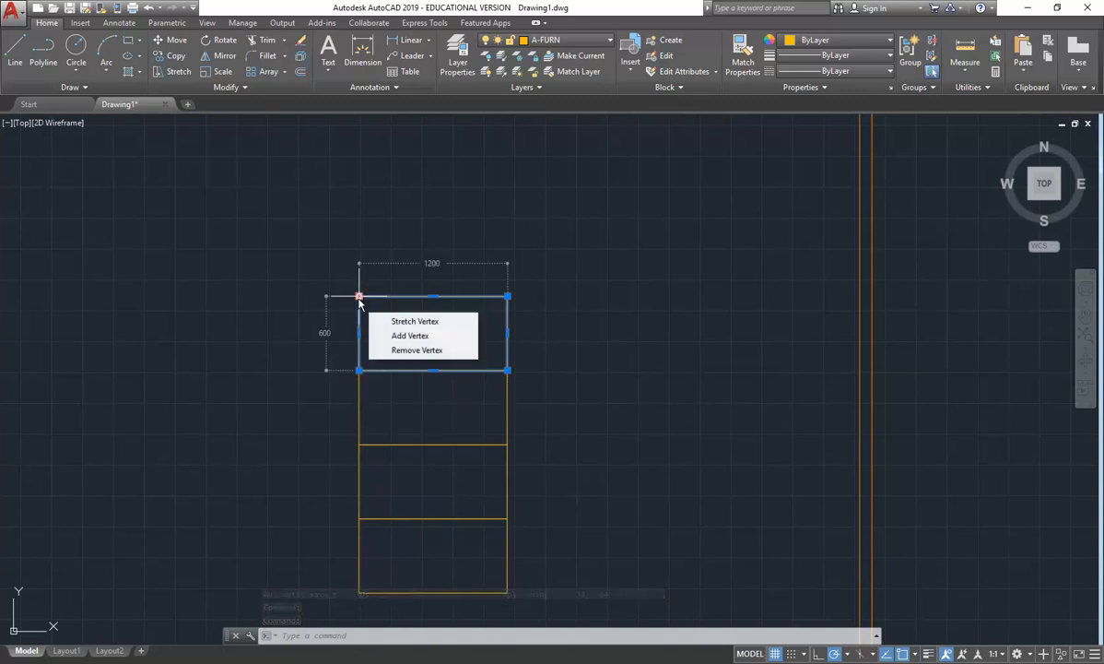
mouse_move(360, 371)
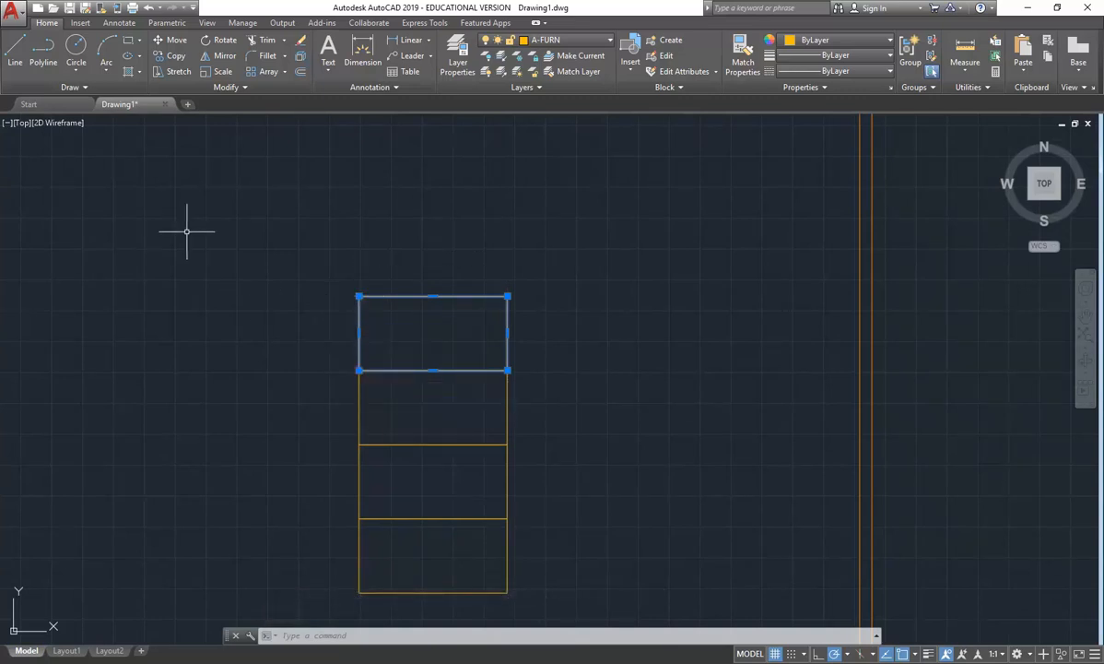
left_click(168, 59)
left_click(360, 372)
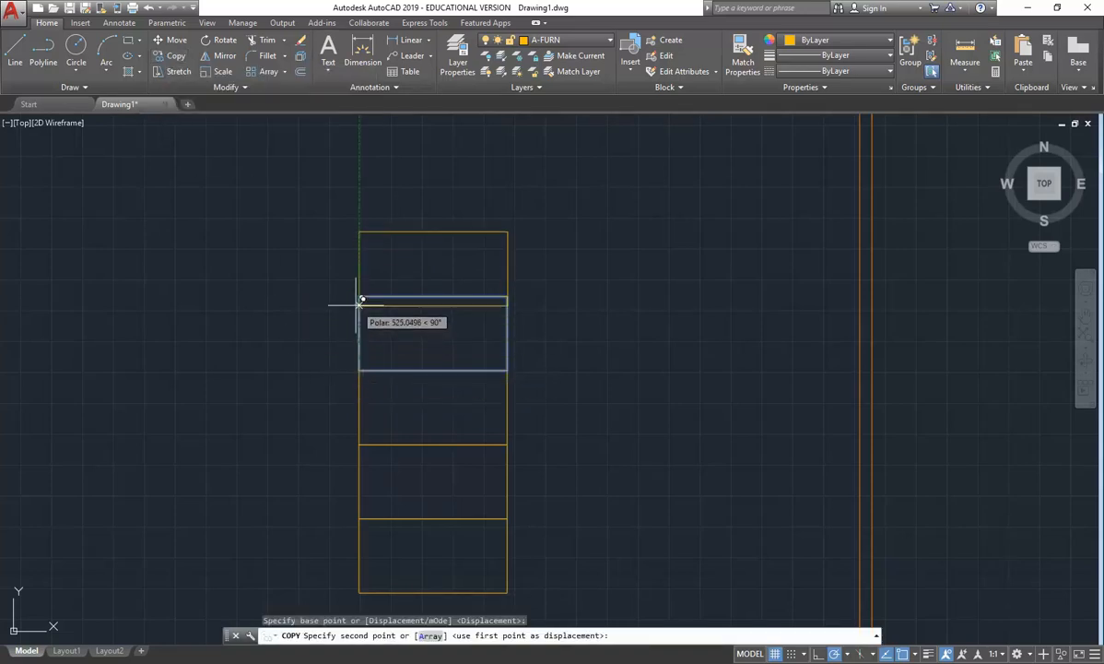
left_click(360, 297)
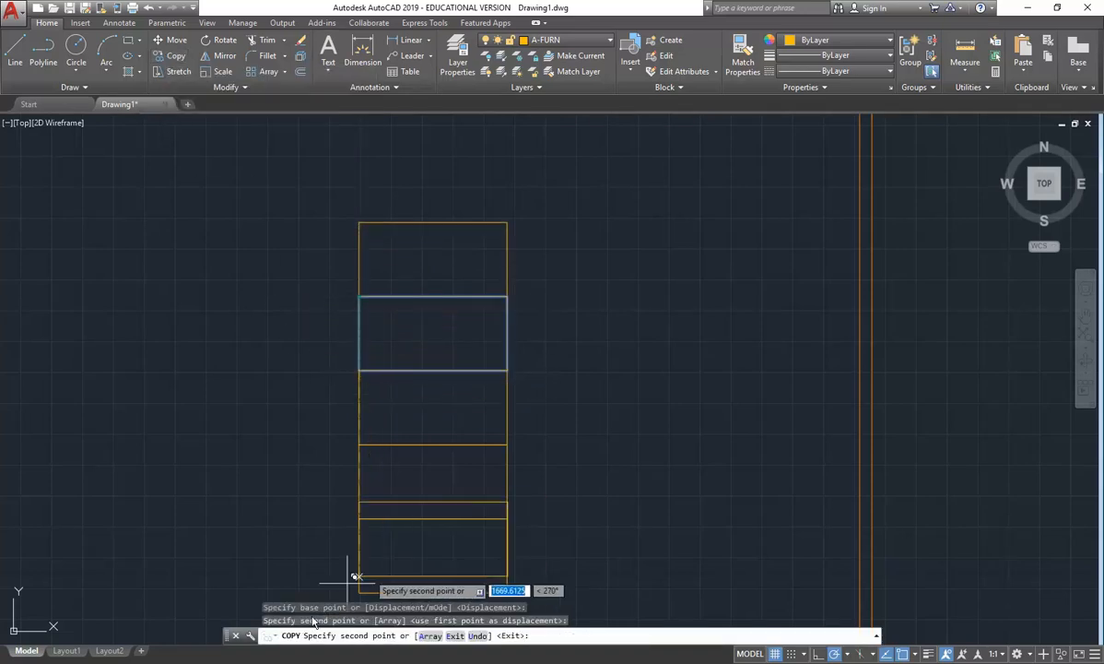
Check the table layout on the boardroom plan PDF in Adobe Acrobat, return to AutoCAD and end the copying.
mouse_move(81, 649)
left_click(590, 605)
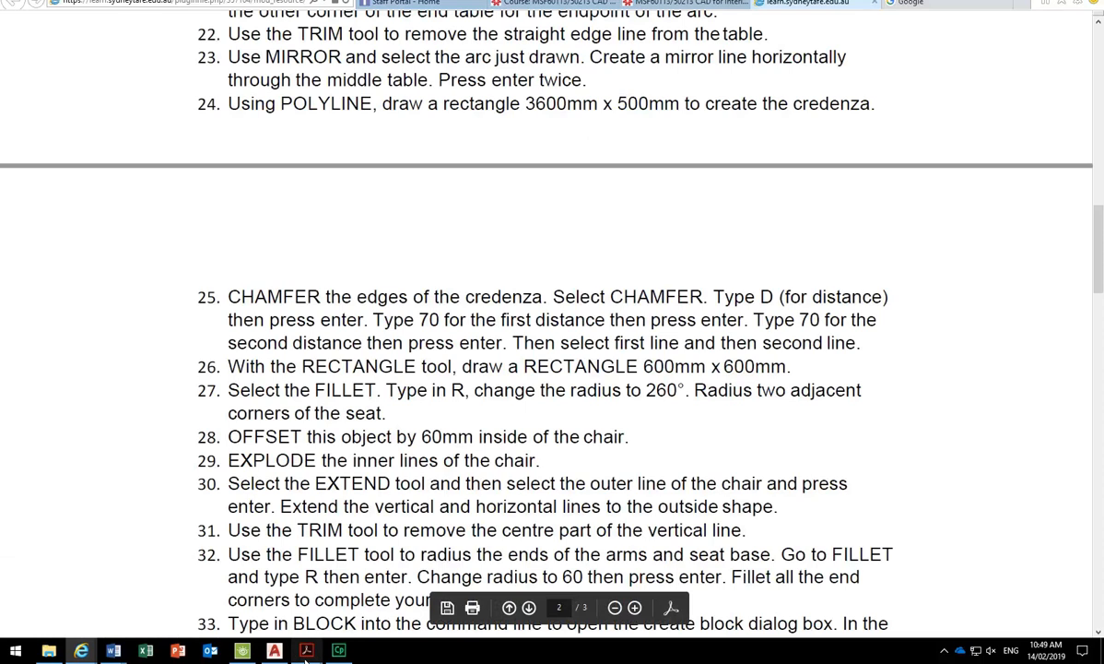
mouse_move(307, 650)
left_click(322, 557)
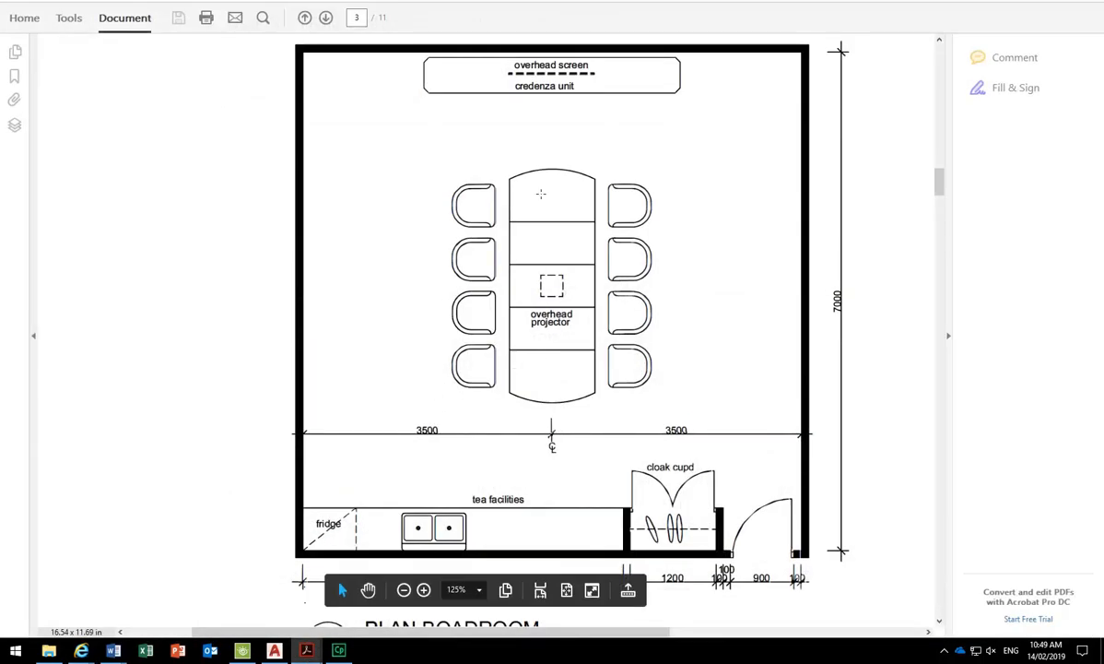
left_click(1025, 8)
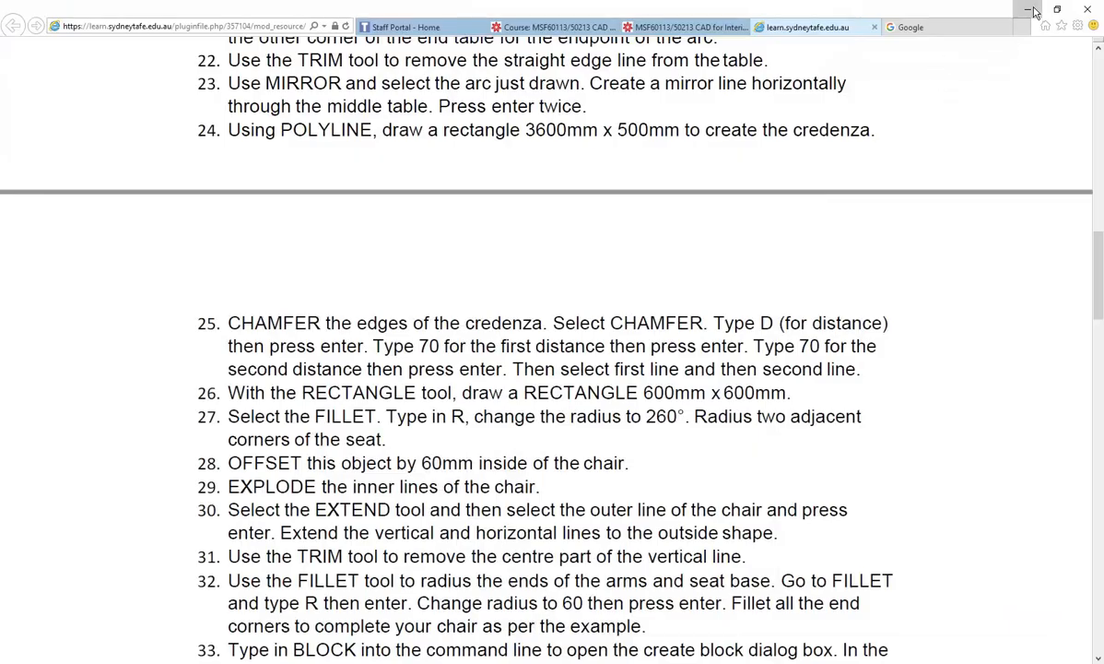
left_click(1029, 9)
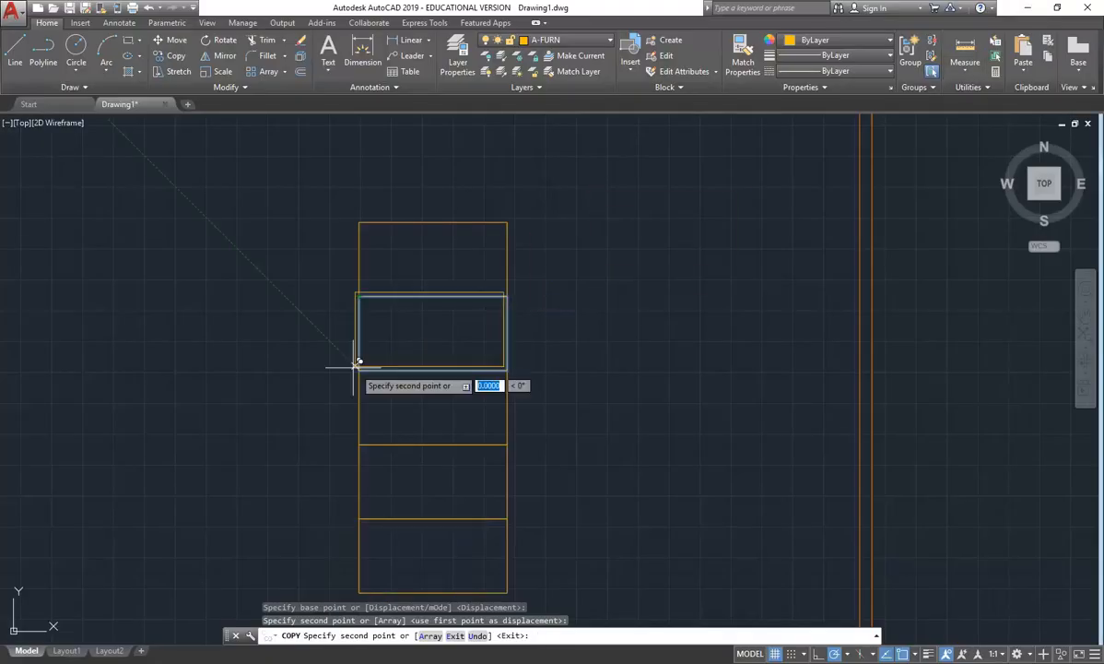
key("Escape")
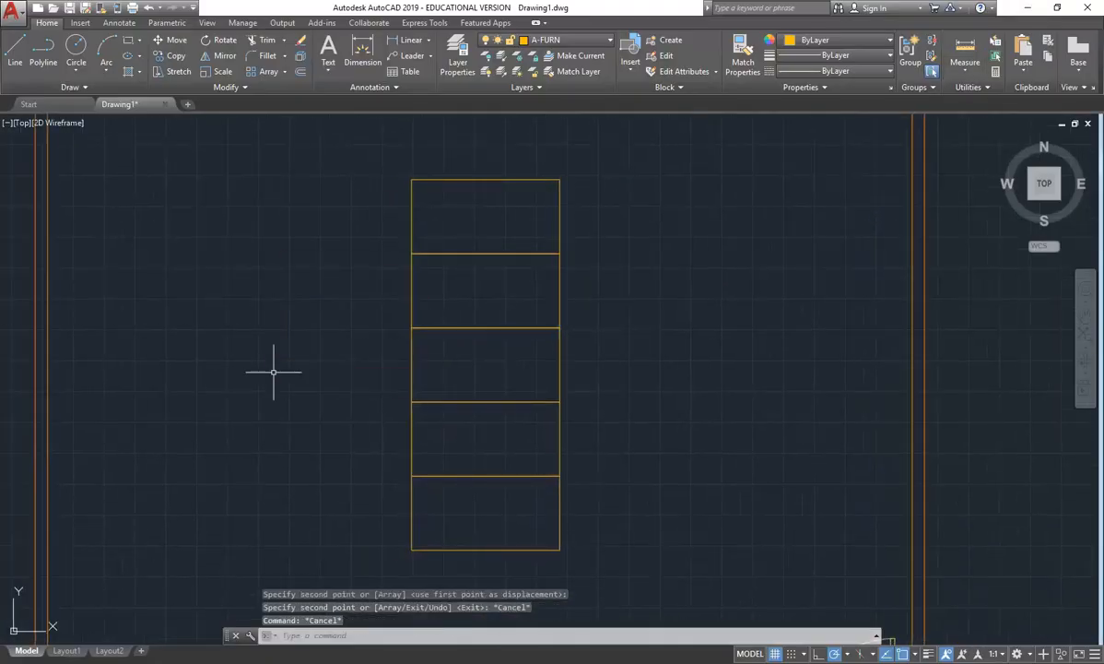
Draw a 3-point arc between the upper corners of the uppermost table section, bulging outward with a radius of about 691 mm.
middle_click_drag(442, 277, 439, 387)
scroll(464, 271, "up", 2)
scroll(466, 271, "up", 2)
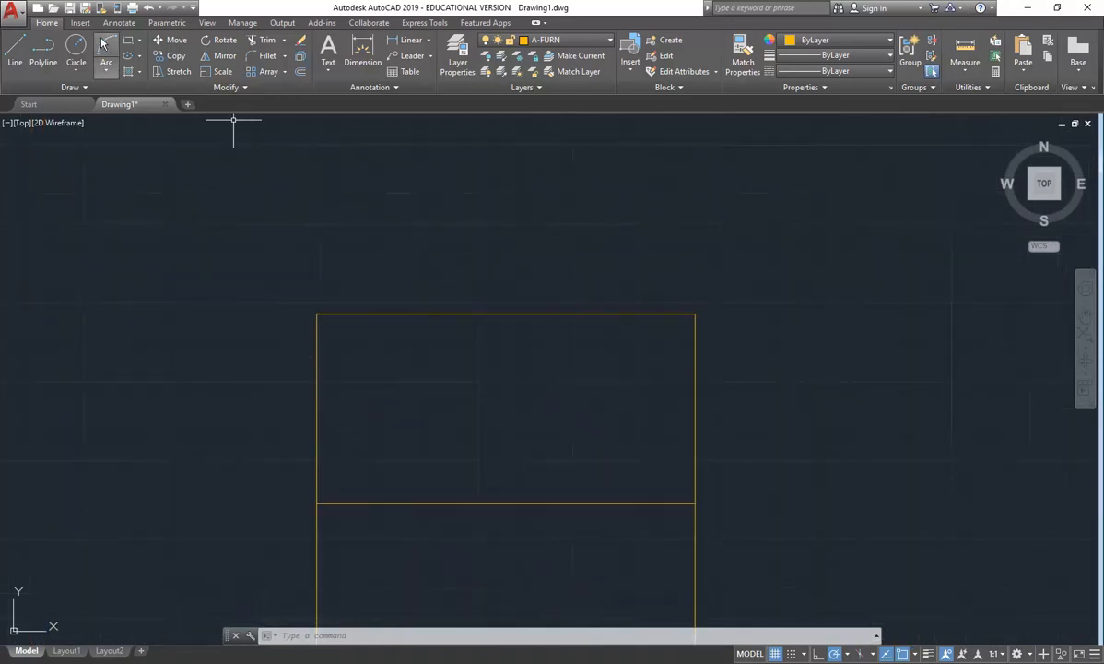
left_click(106, 72)
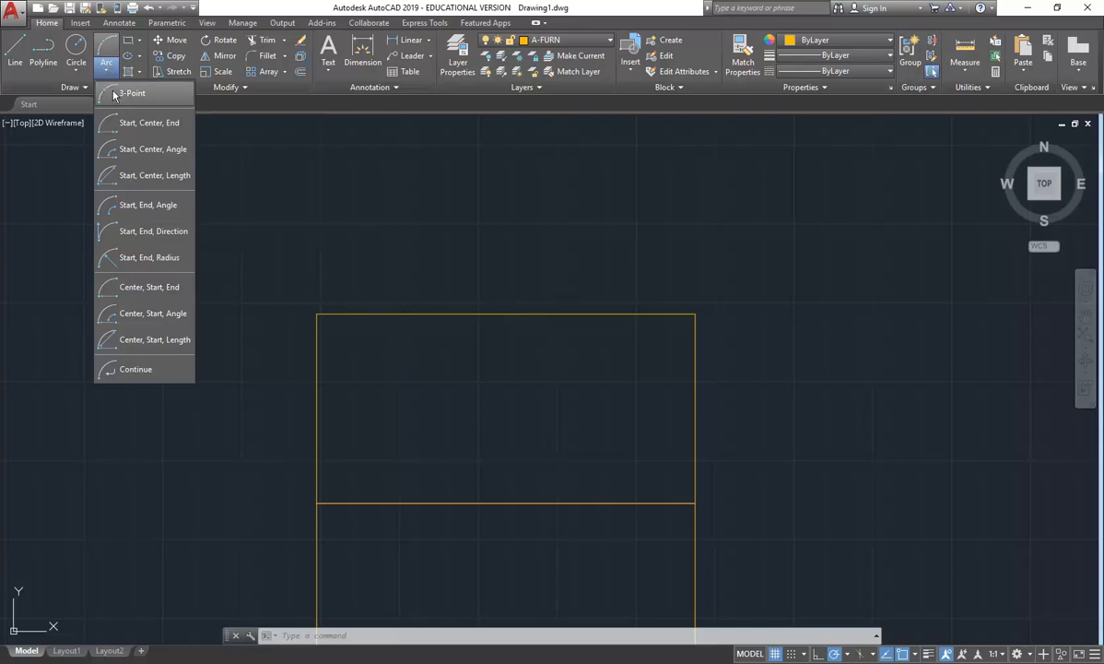
left_click(129, 93)
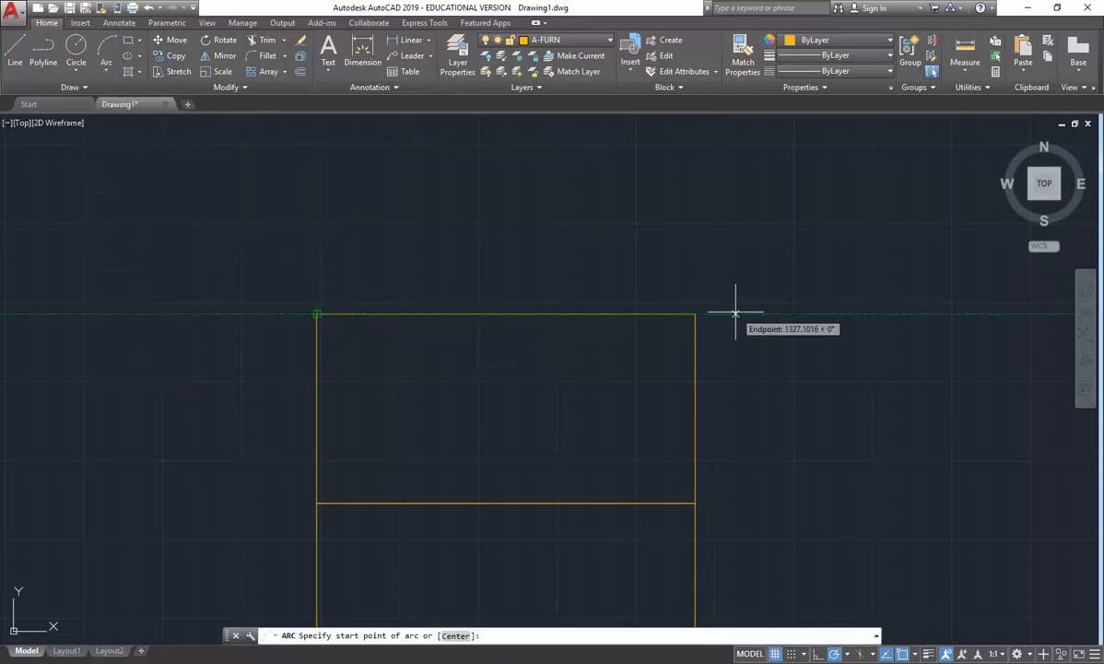
left_click(317, 314)
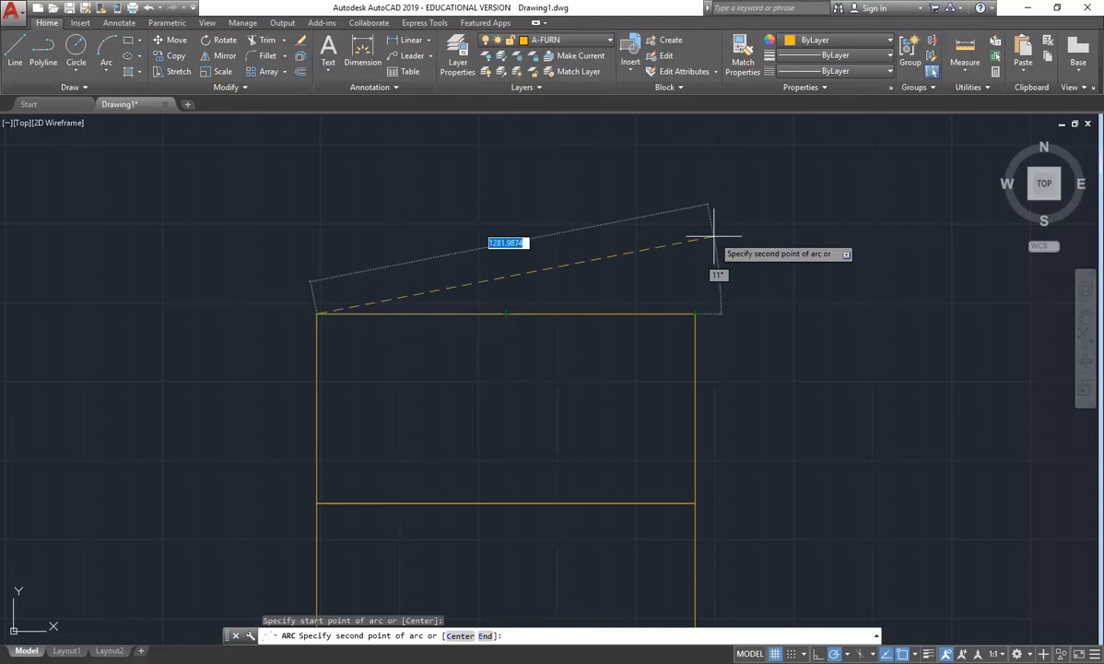
left_click(494, 202)
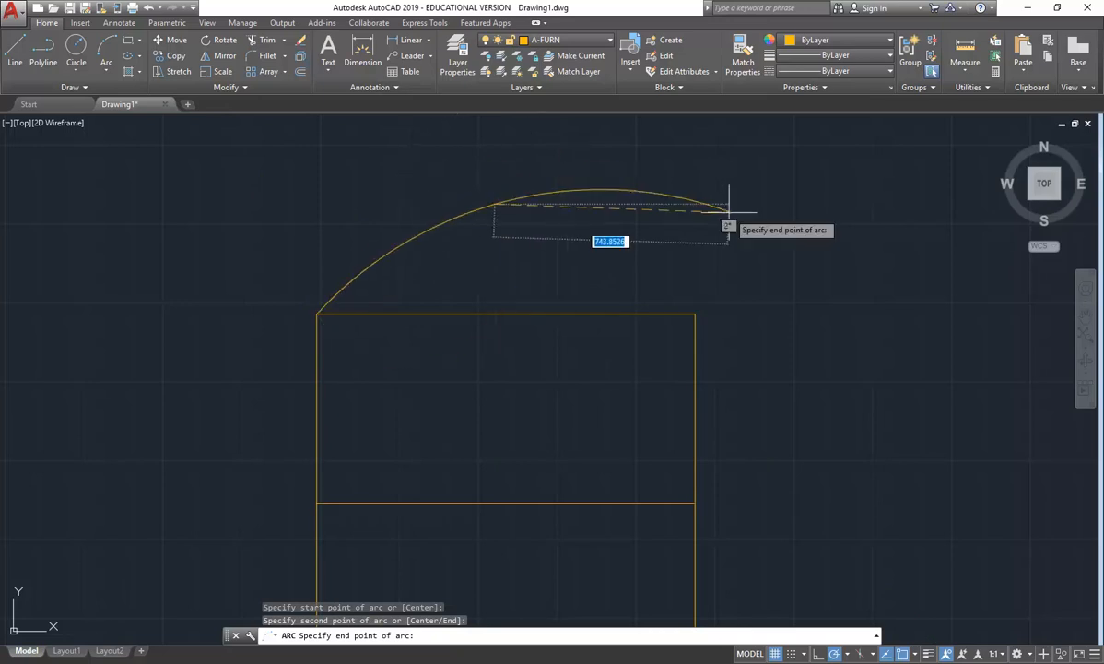
left_click(695, 315)
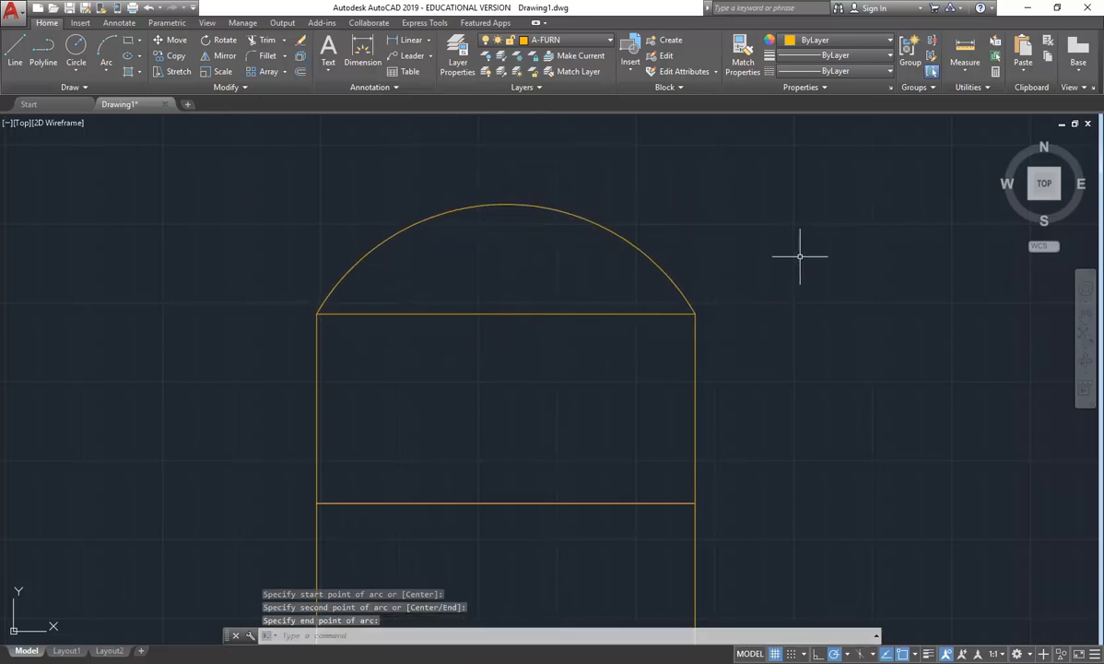
Flatten the arc by stretching its midpoint grip straight down toward the table edge.
left_click(382, 240)
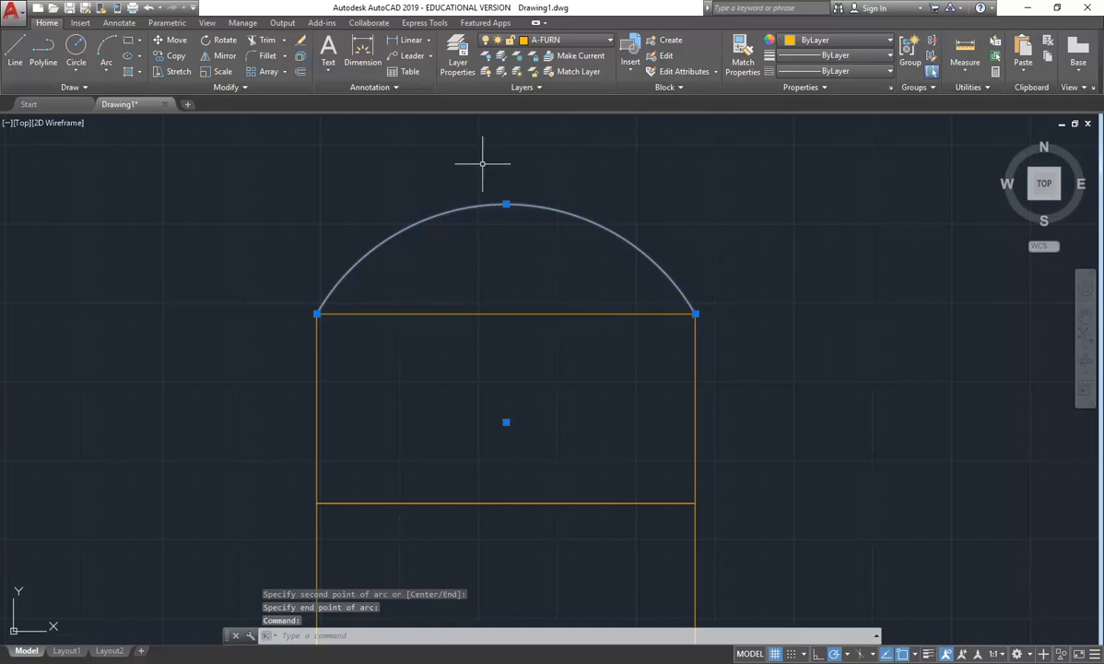
scroll(401, 182, "up", 2)
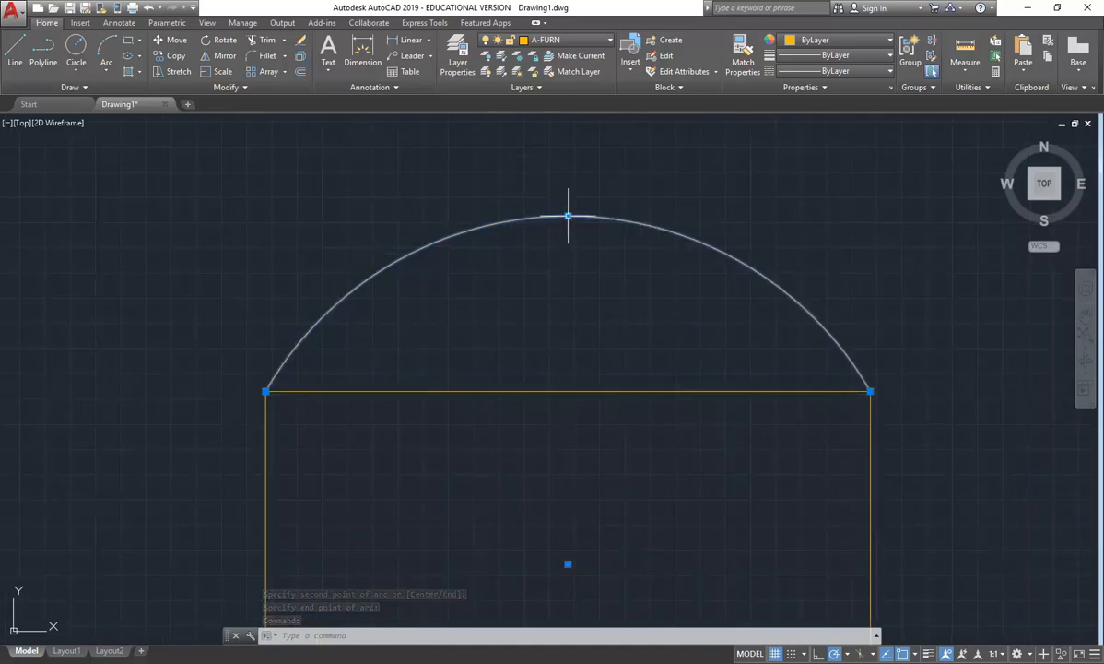
left_click(569, 217)
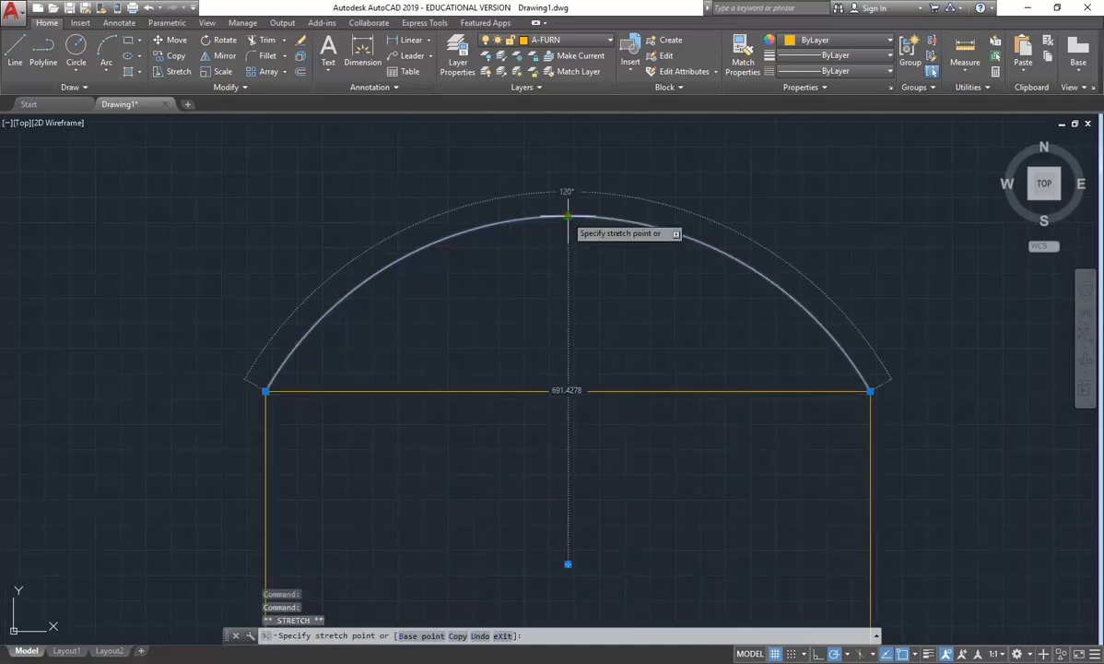
left_click(568, 293)
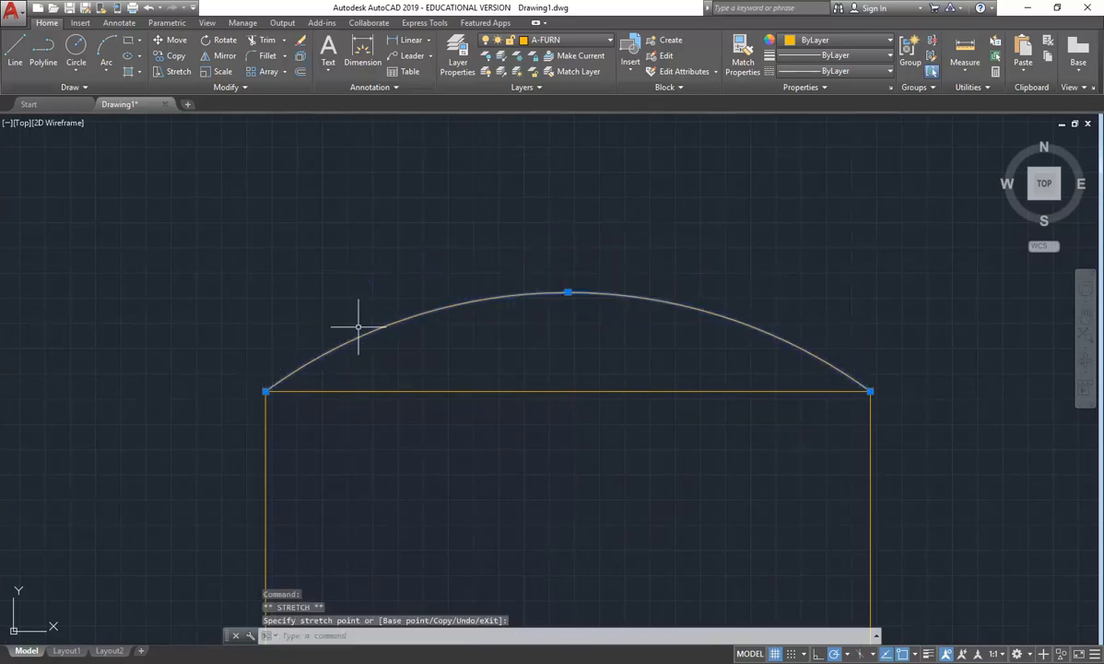
Reshape the arc above the uppermost table section by stretching its midpoint straight up and down.
left_click(568, 293)
left_click(567, 264)
left_click(567, 267)
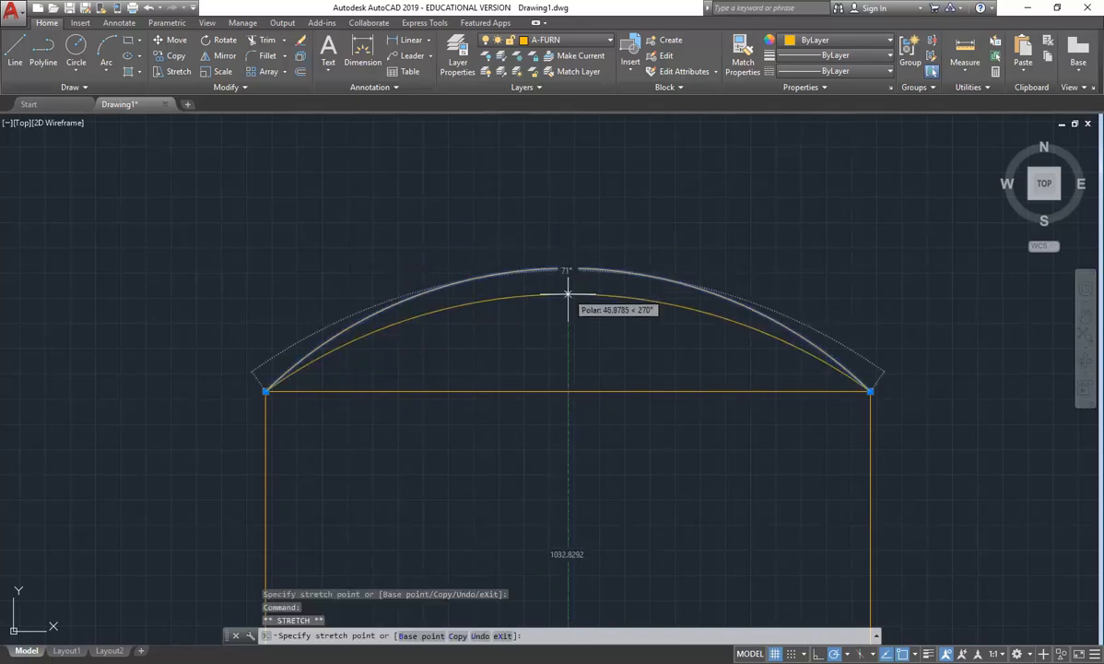
left_click(569, 265)
key("Escape")
key("Escape")
scroll(388, 230, "down", 8)
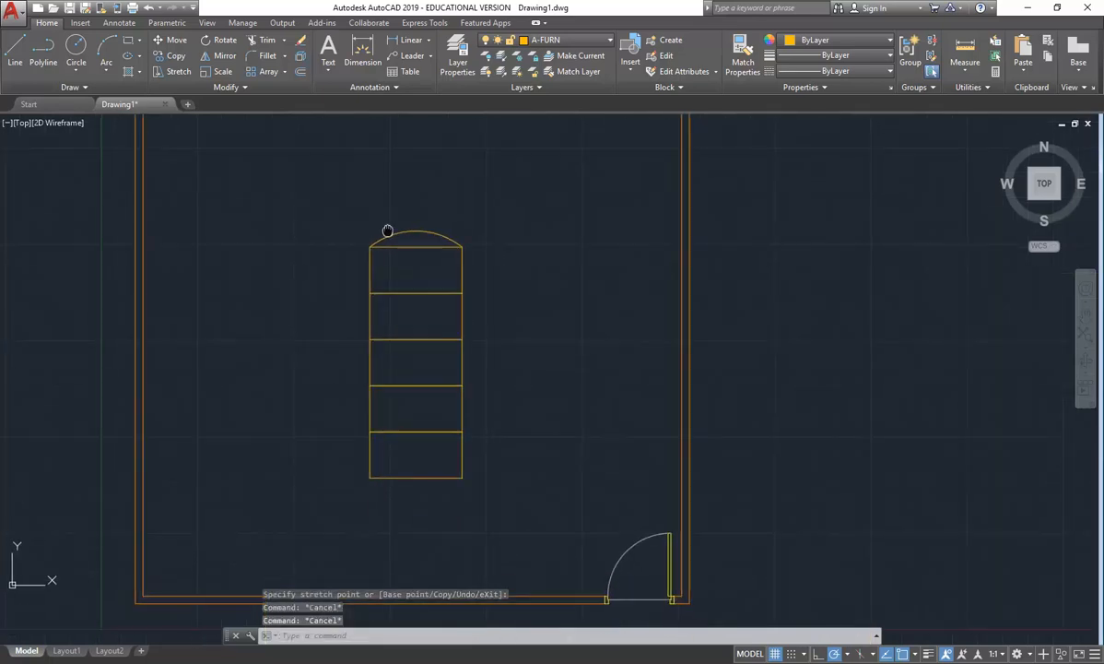
Stretch the arc's midpoint farther upward to give the table's upper end a more pronounced curve.
scroll(388, 232, "up", 2)
scroll(431, 204, "up", 6)
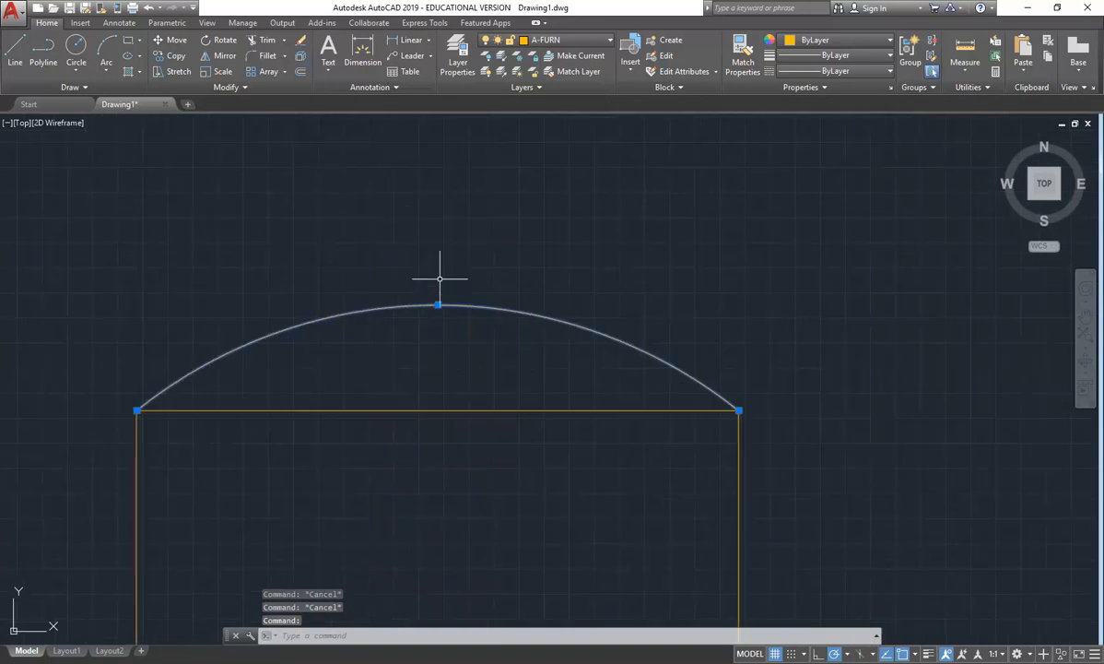
left_click(438, 304)
key("Escape")
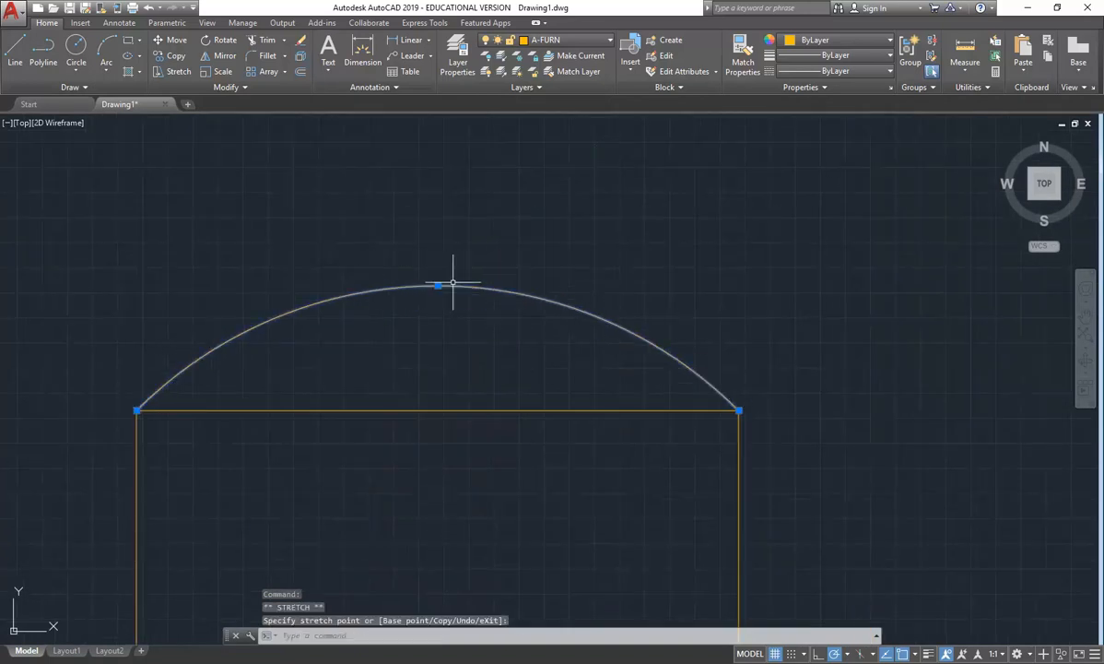
scroll(409, 192, "down", 6)
key("Escape")
Draw a vertical guide line 100 mm long upward from the midpoint of the table's upper edge.
scroll(403, 208, "up", 4)
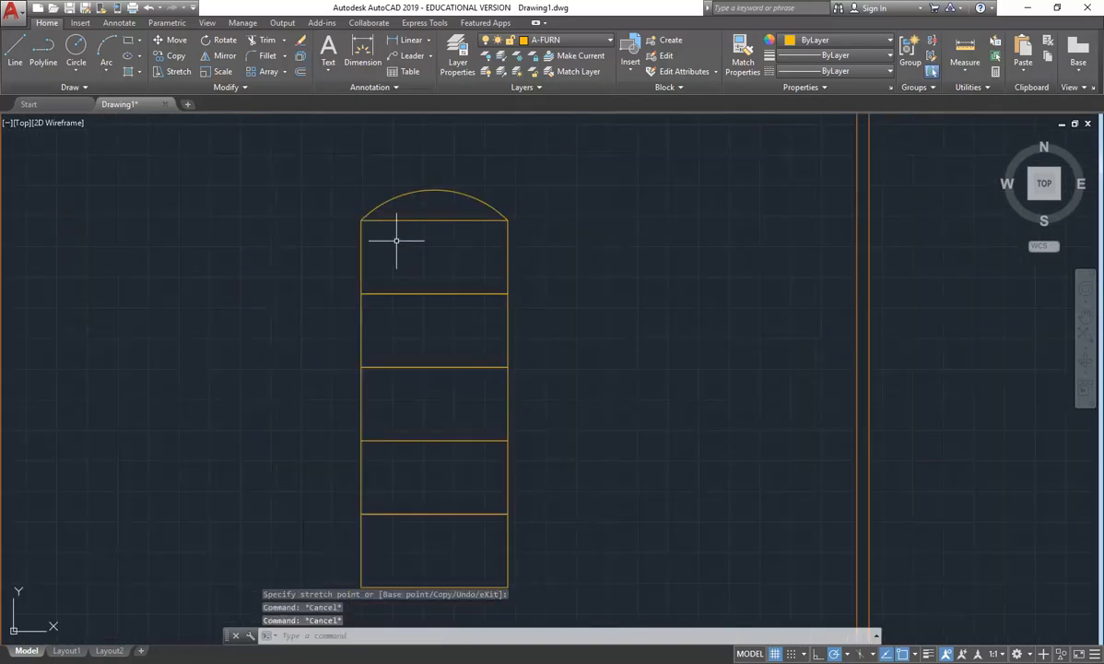
scroll(418, 264, "up", 1)
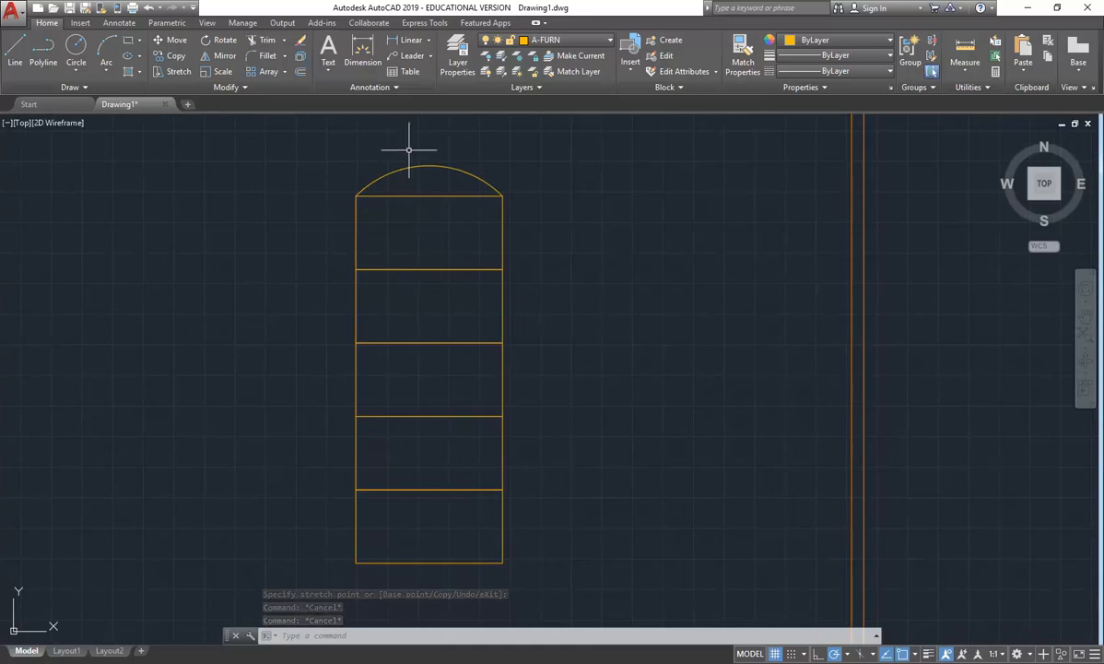
scroll(407, 153, "up", 4)
middle_click_drag(407, 165, 409, 195)
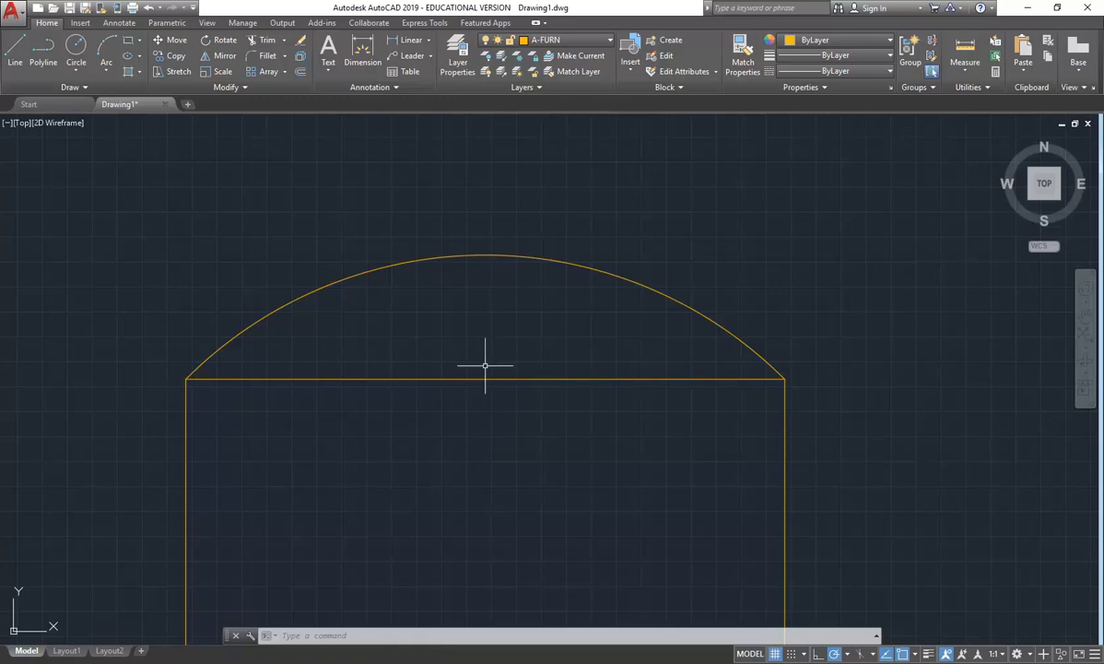
left_click(14, 51)
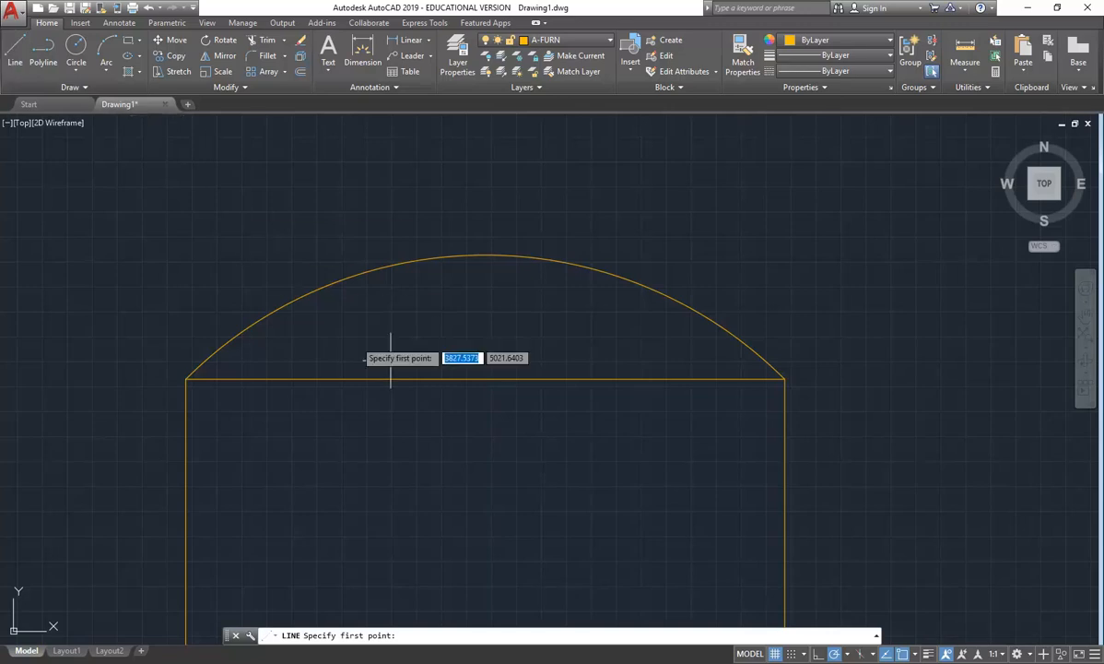
left_click(484, 376)
type("100")
key("Return")
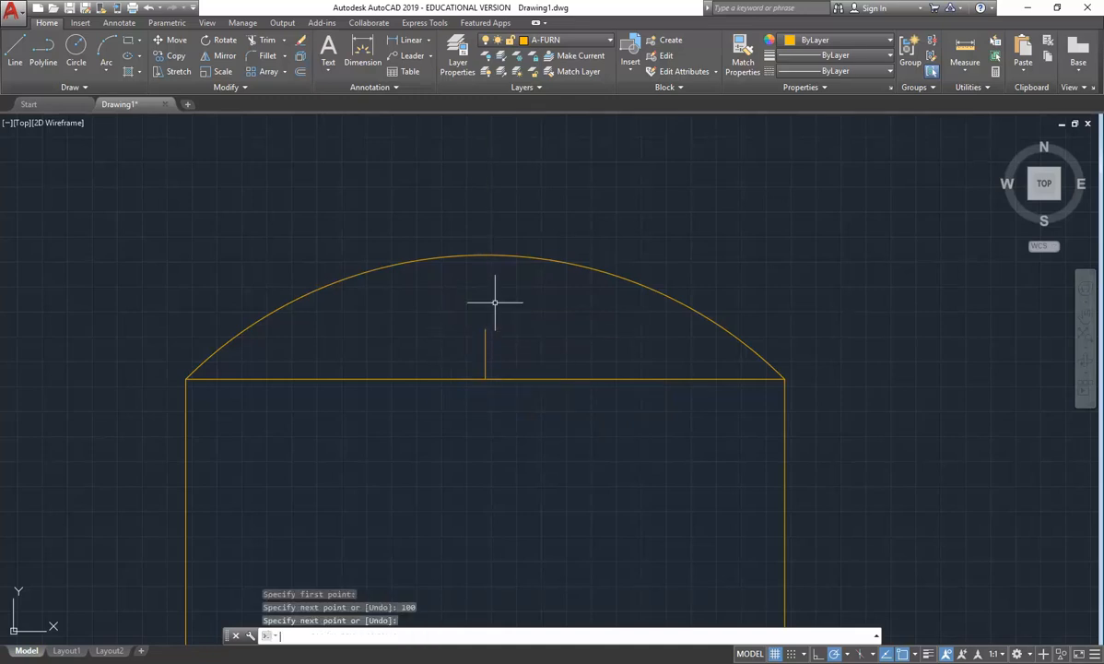
Draw a 3-point arc from the table's upper-left corner through the guide line's upper end to the upper-right corner.
left_click(104, 50)
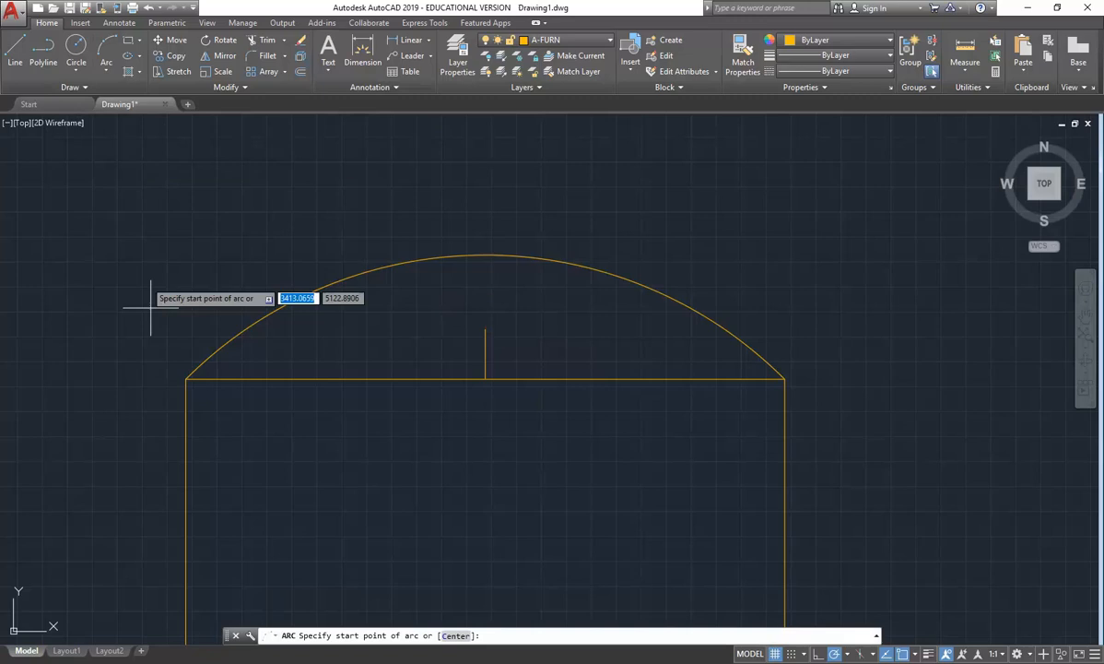
left_click(186, 378)
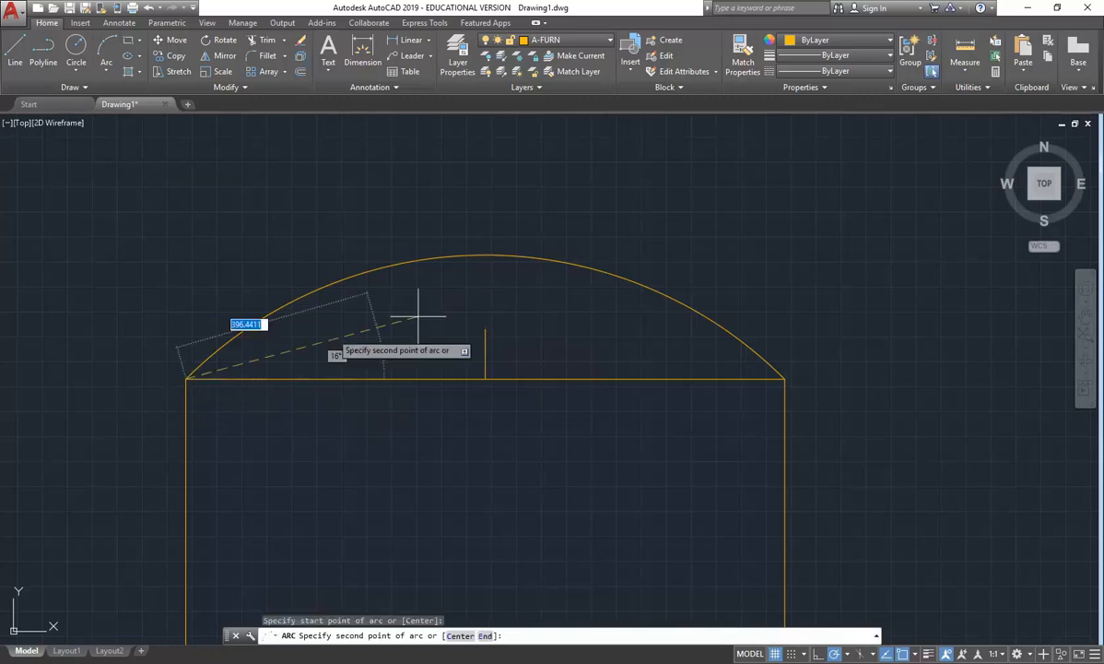
left_click(485, 329)
left_click(785, 378)
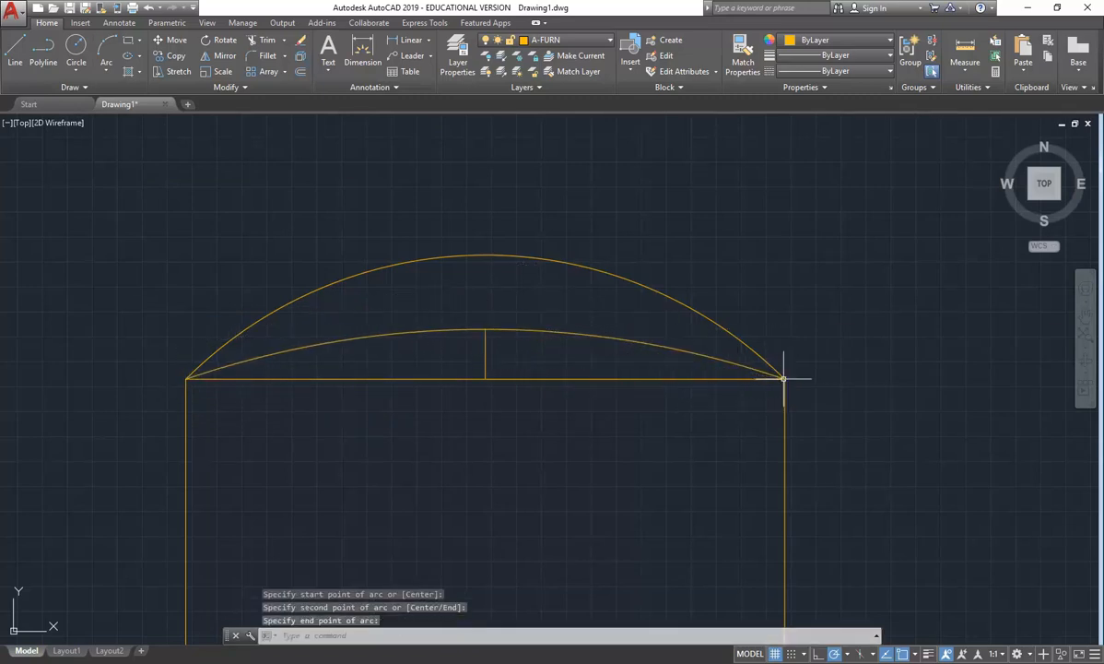
Erase the vertical guide line and the taller original arc above the table.
left_click(486, 352)
key("Delete")
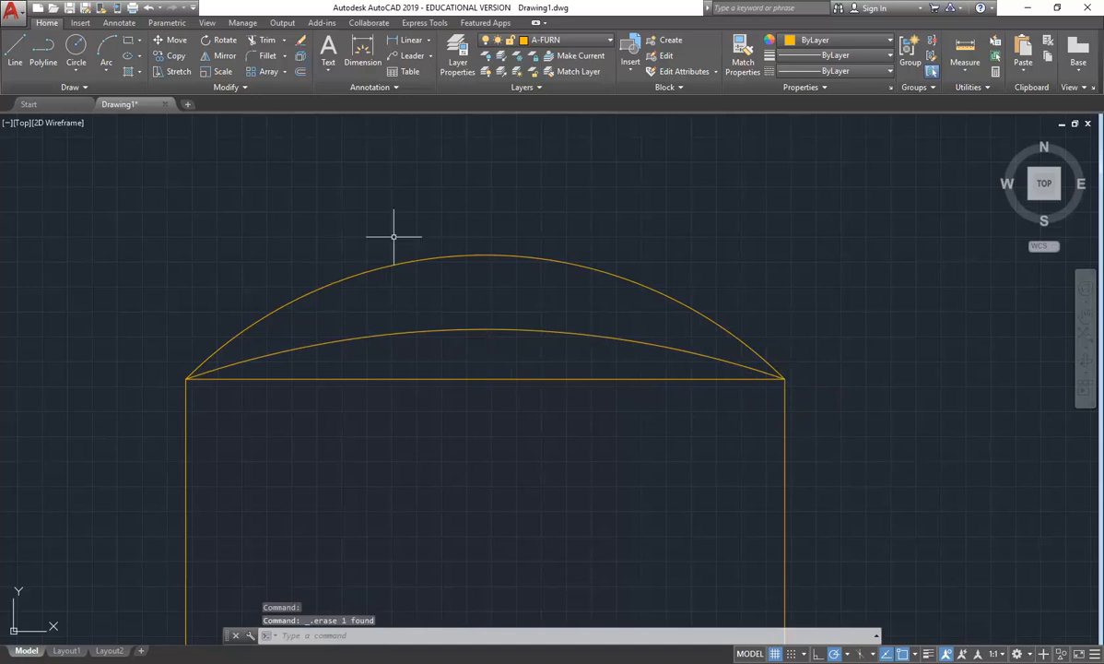
left_click(428, 258)
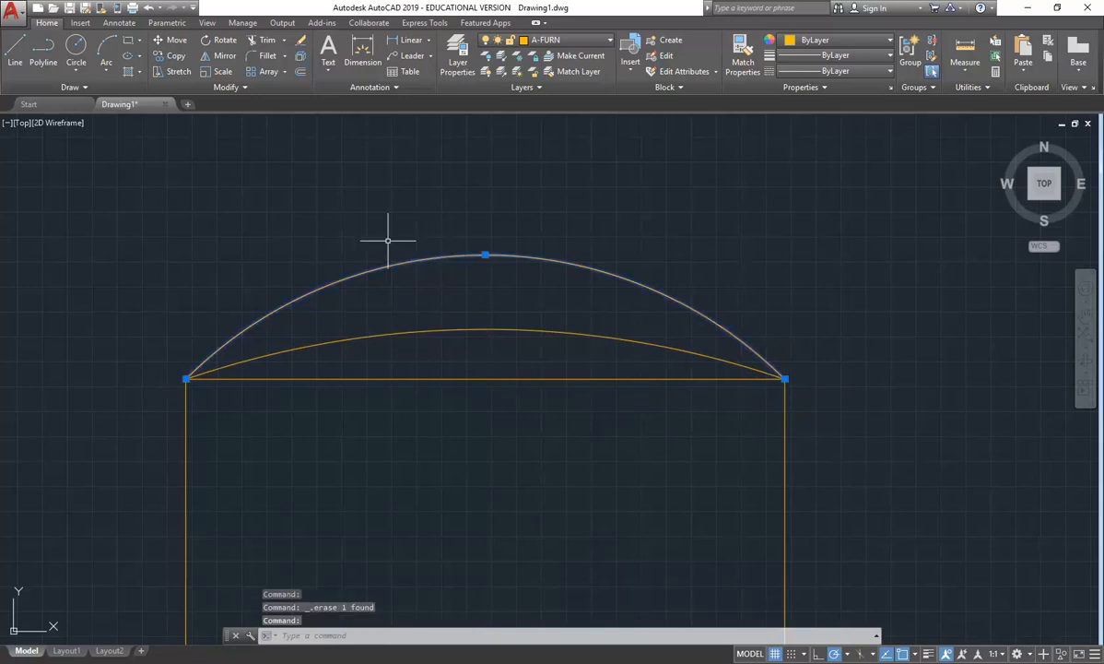
key("Delete")
left_click(374, 336)
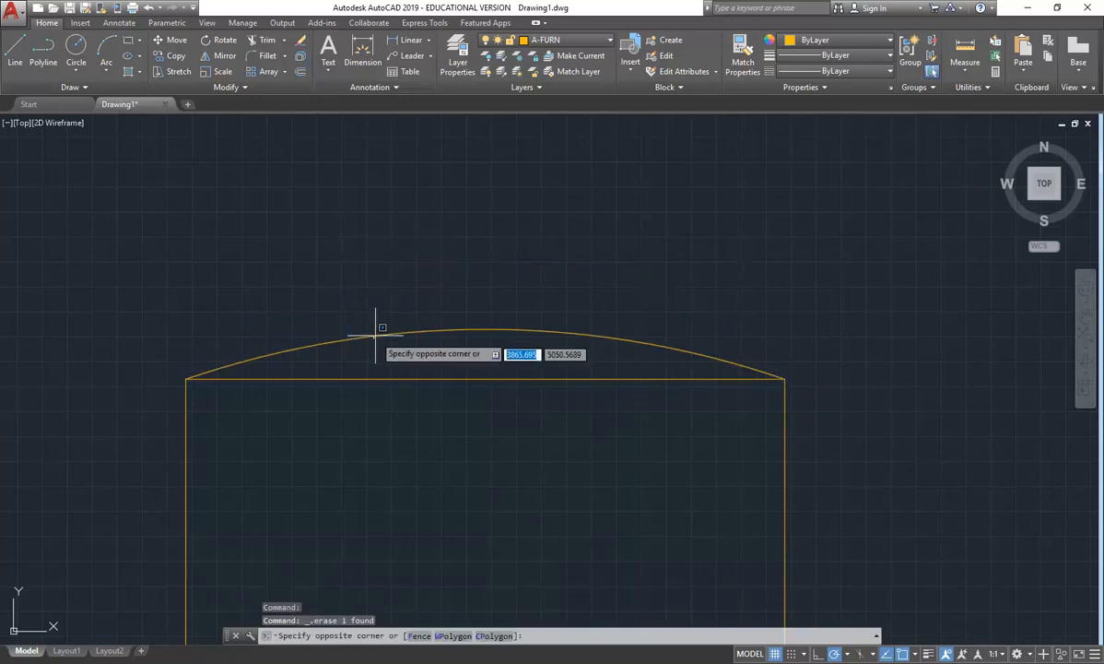
left_click(428, 328)
left_click(485, 328)
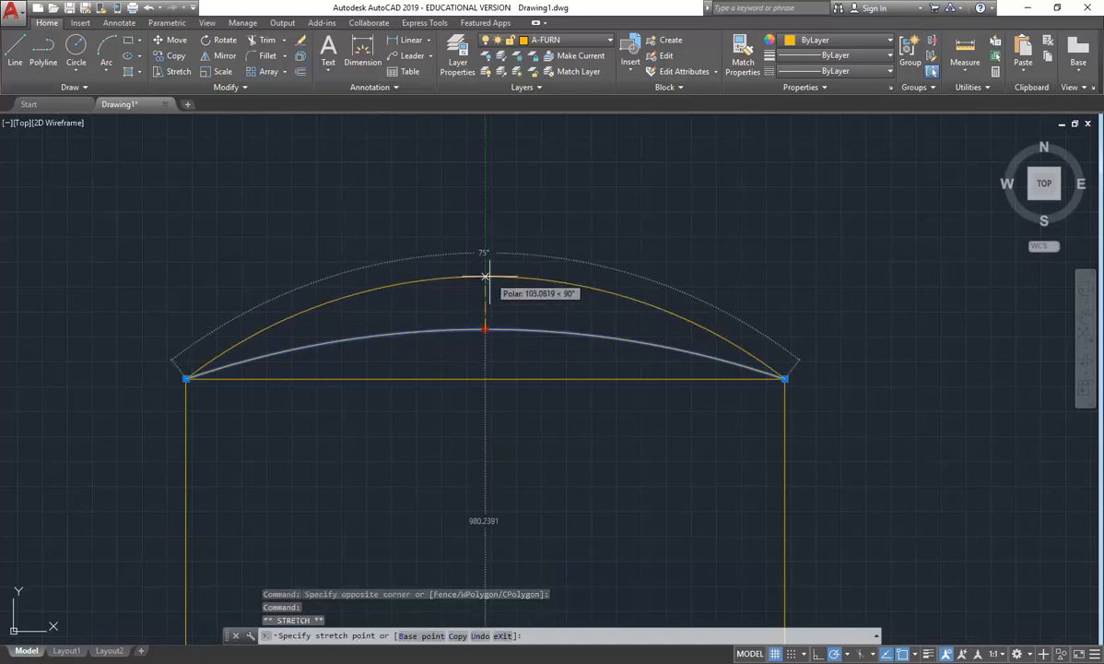
key("Escape")
key("Escape")
Mirror the arc to the table's lower end about the line through the side midpoints of the middle section, keeping the original.
scroll(341, 235, "down", 10)
scroll(369, 254, "up", 4)
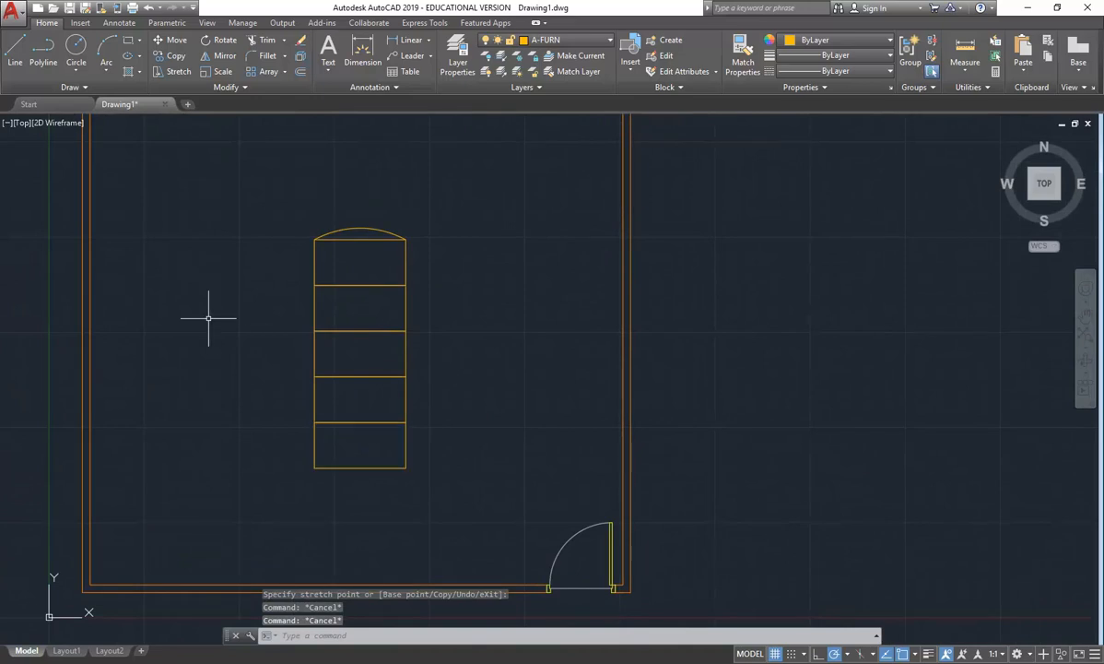
middle_click_drag(216, 322, 245, 339)
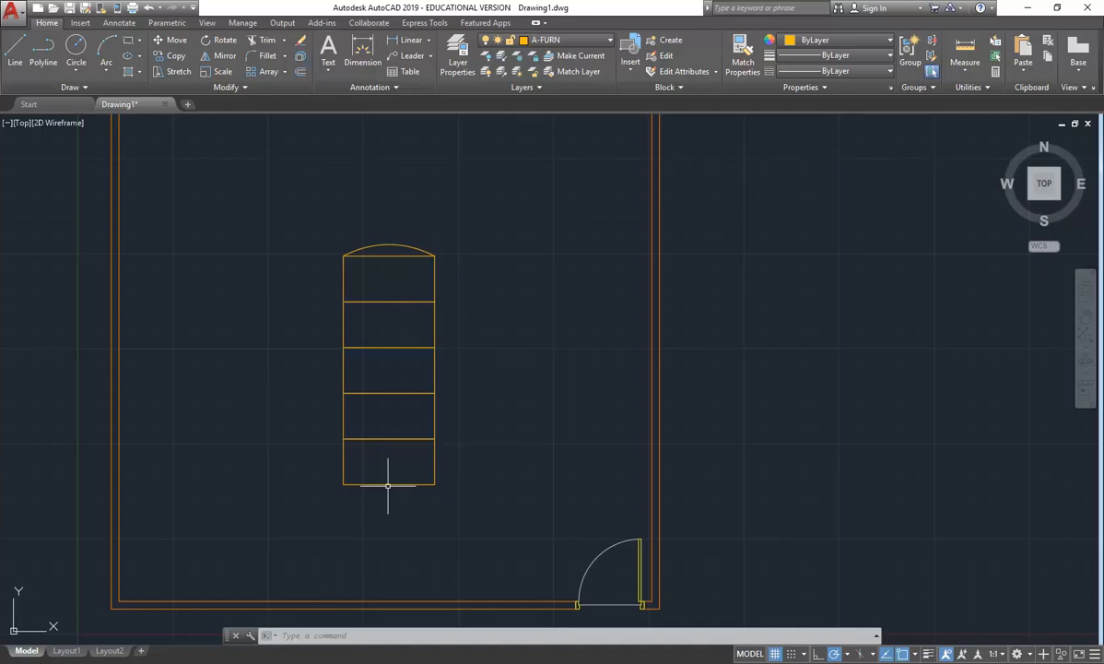
left_click(374, 245)
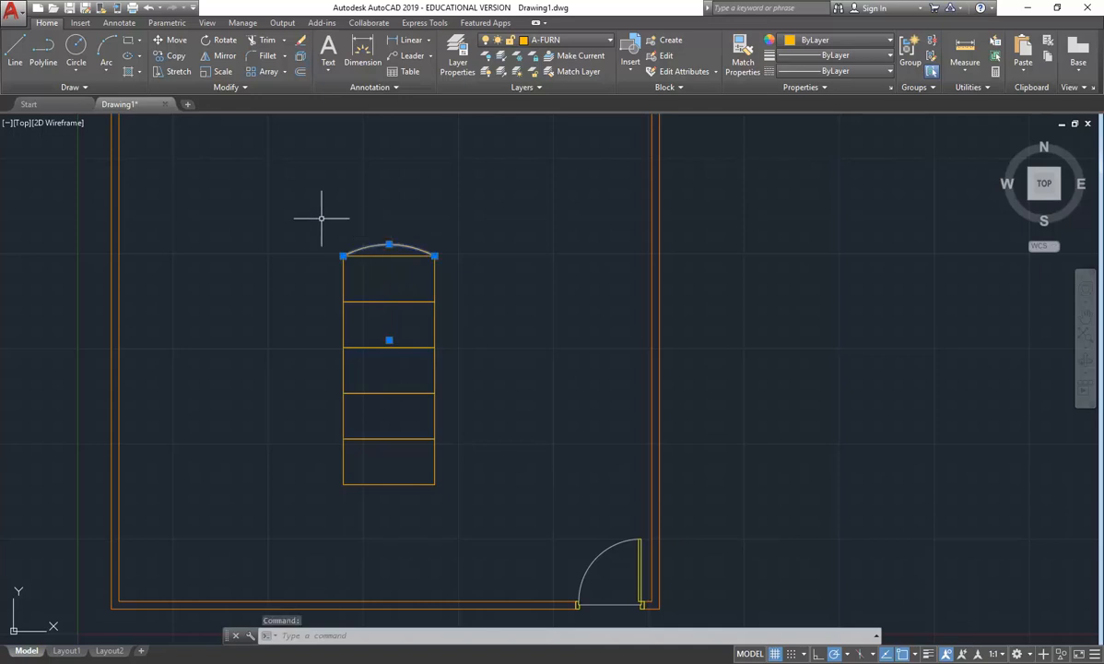
left_click(221, 56)
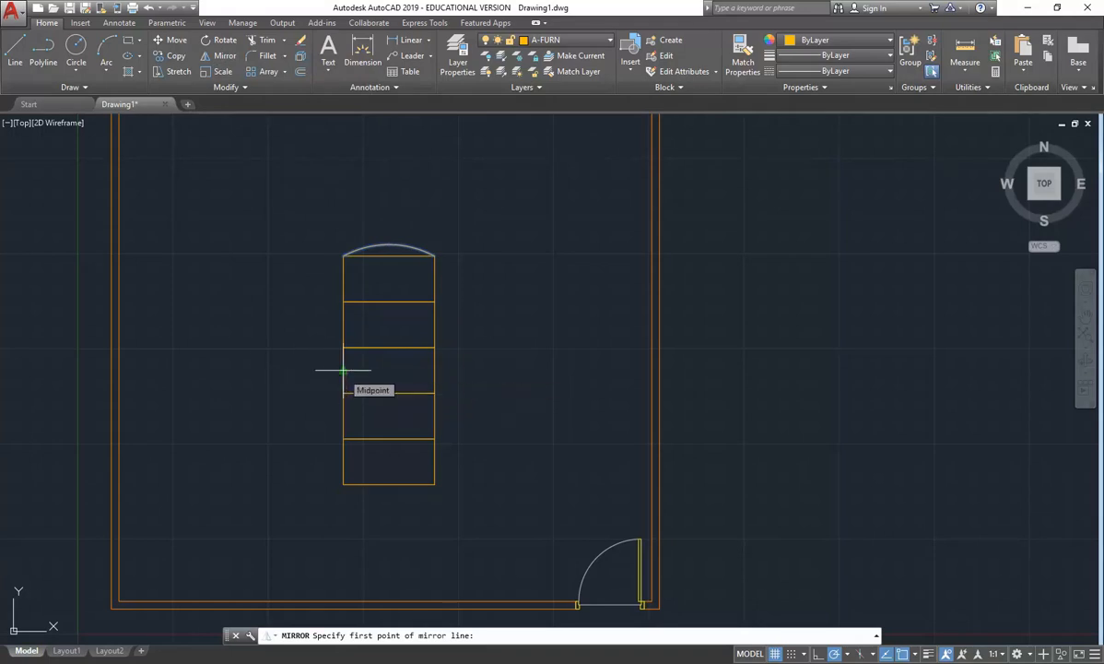
left_click(434, 369)
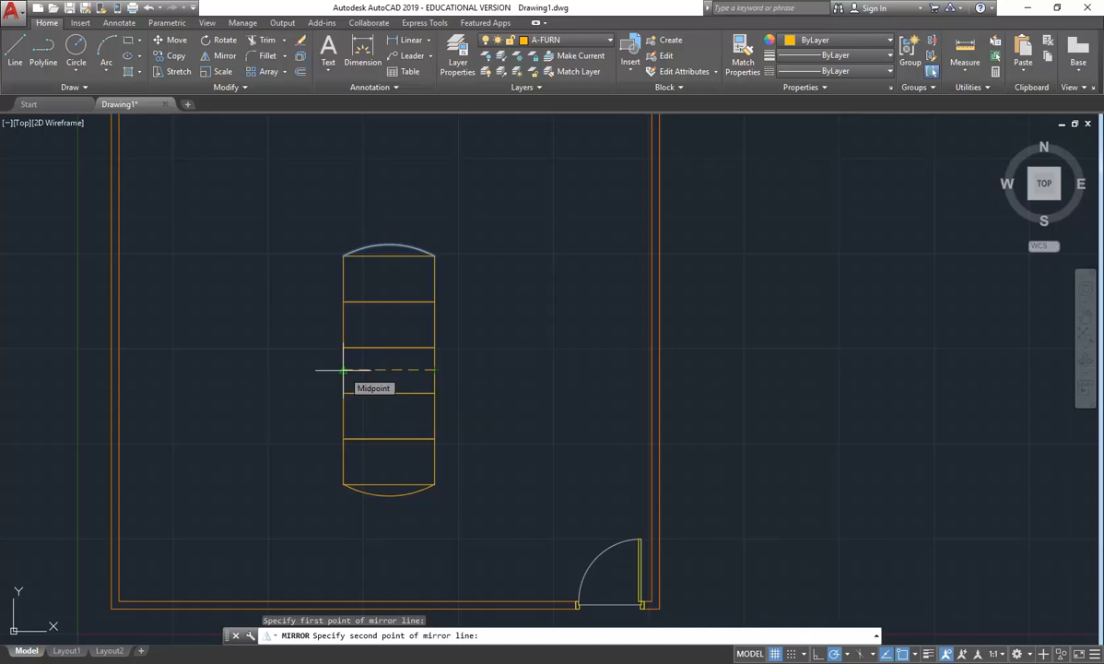
scroll(342, 370, "up", 2)
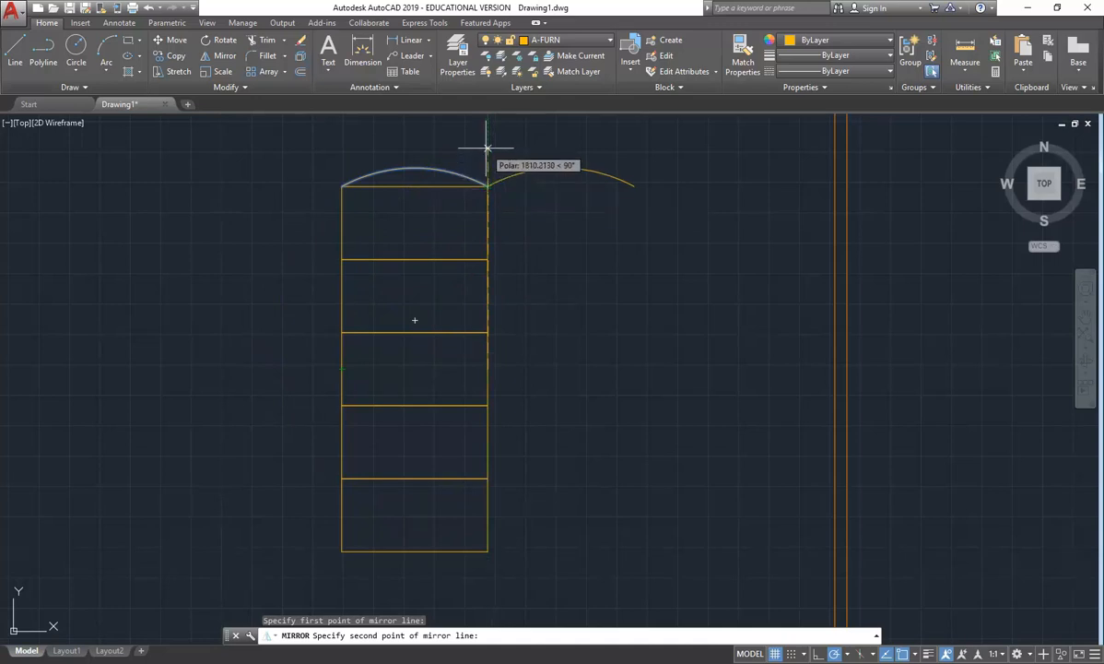
left_click(342, 369)
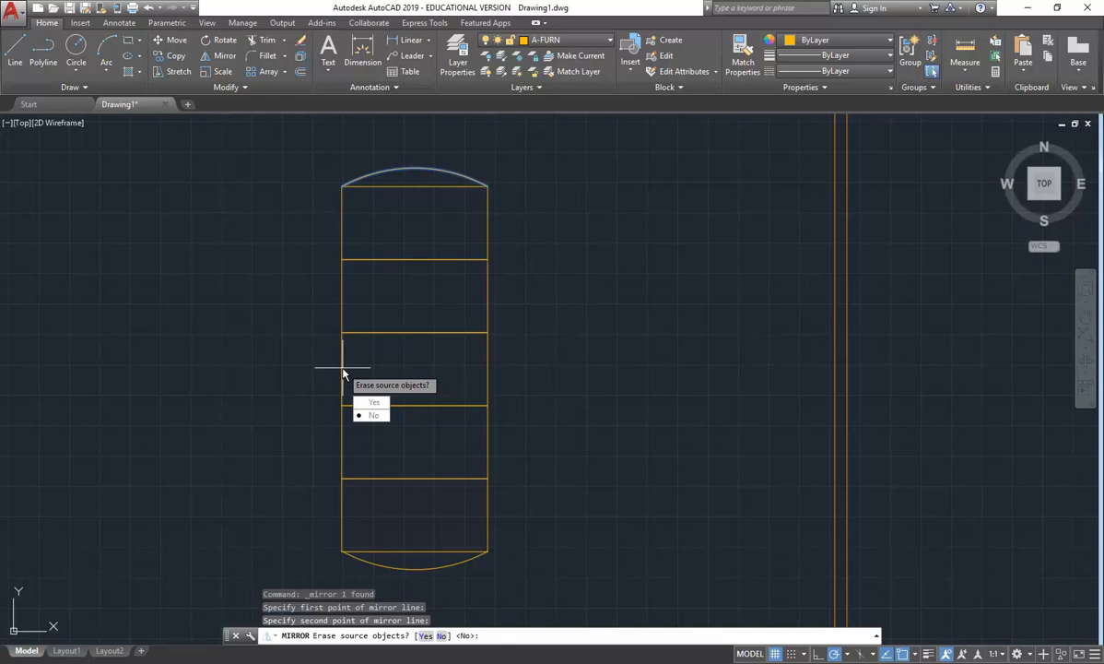
key("Return")
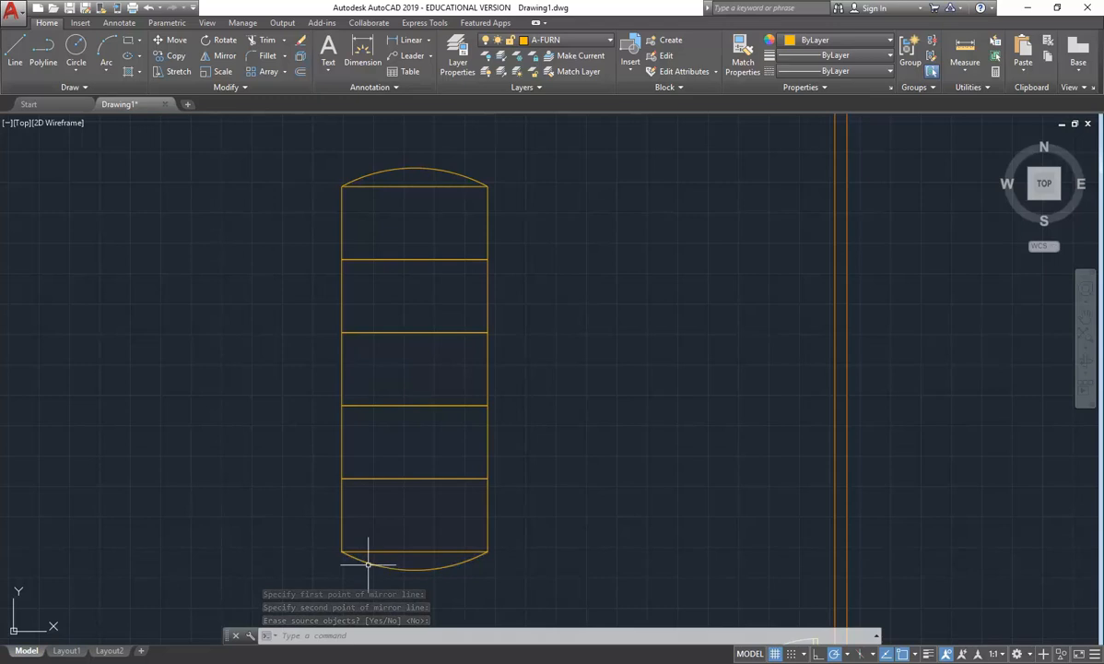
Explode the uppermost and lowermost table section rectangles into separate lines.
left_click(450, 187)
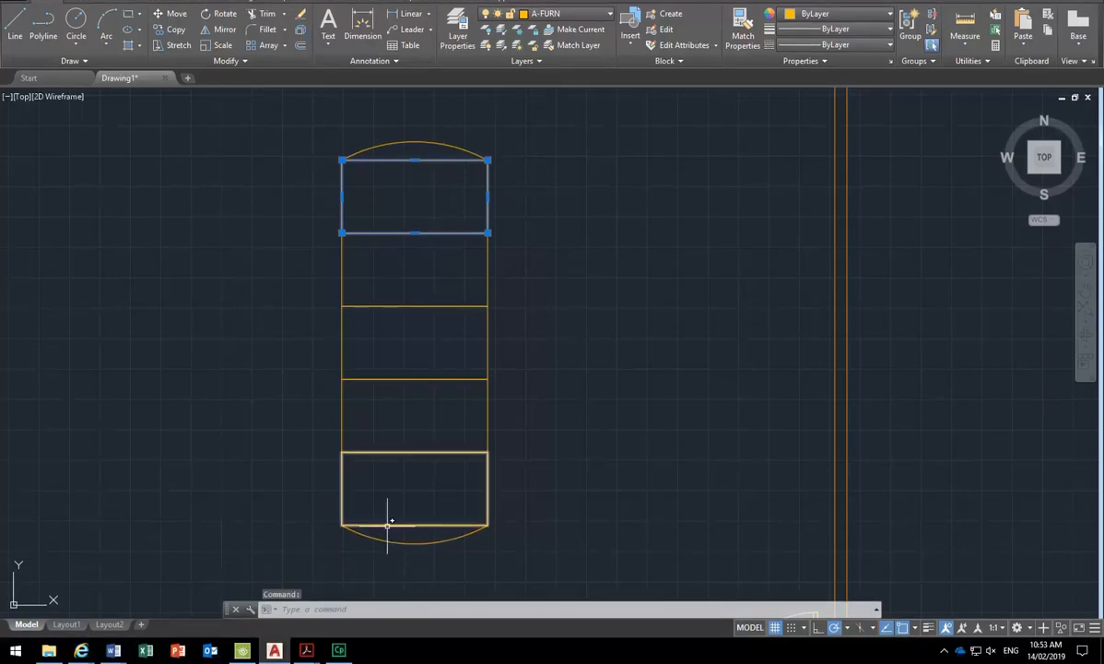
left_click(391, 522)
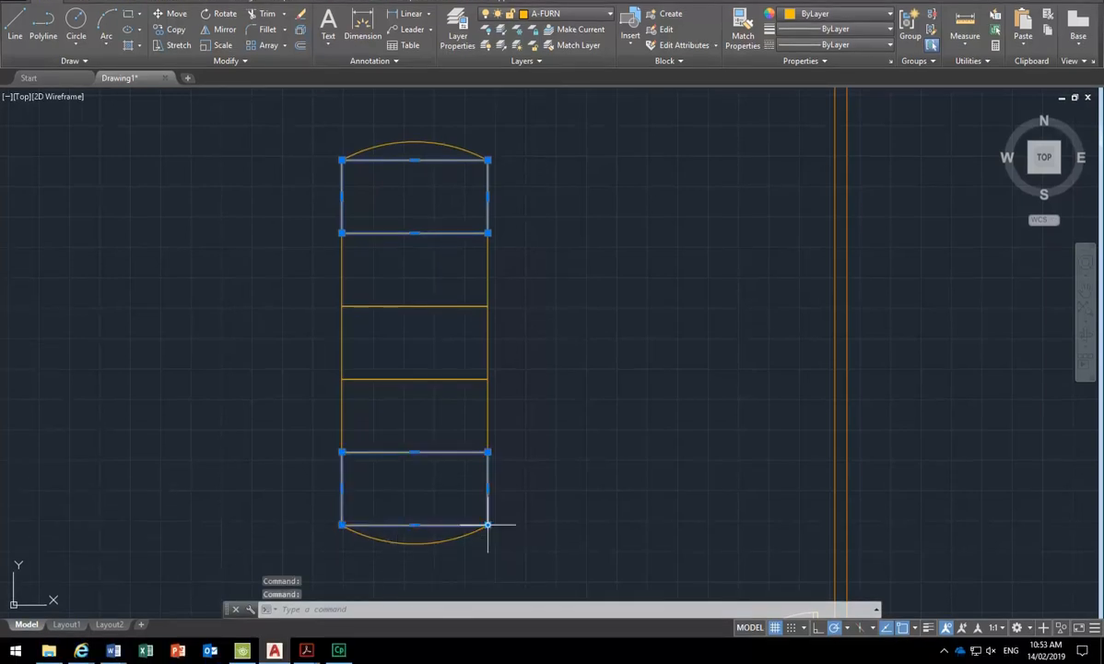
left_click(300, 29)
Erase the straight edges beneath the two end arcs of the table.
left_click(412, 168)
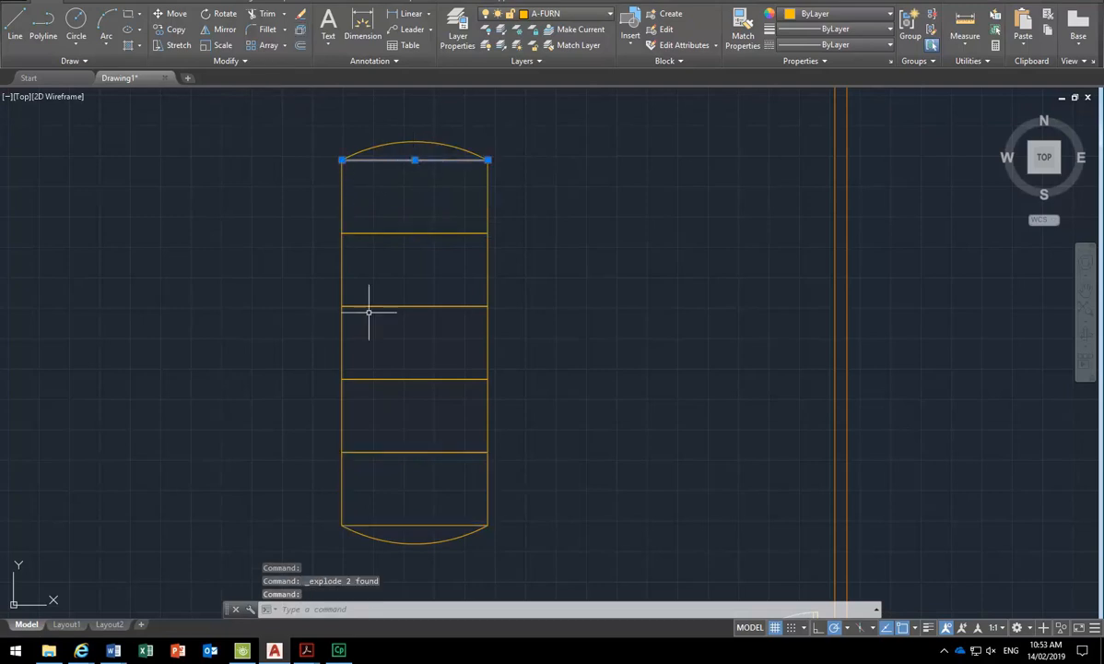
left_click(380, 522)
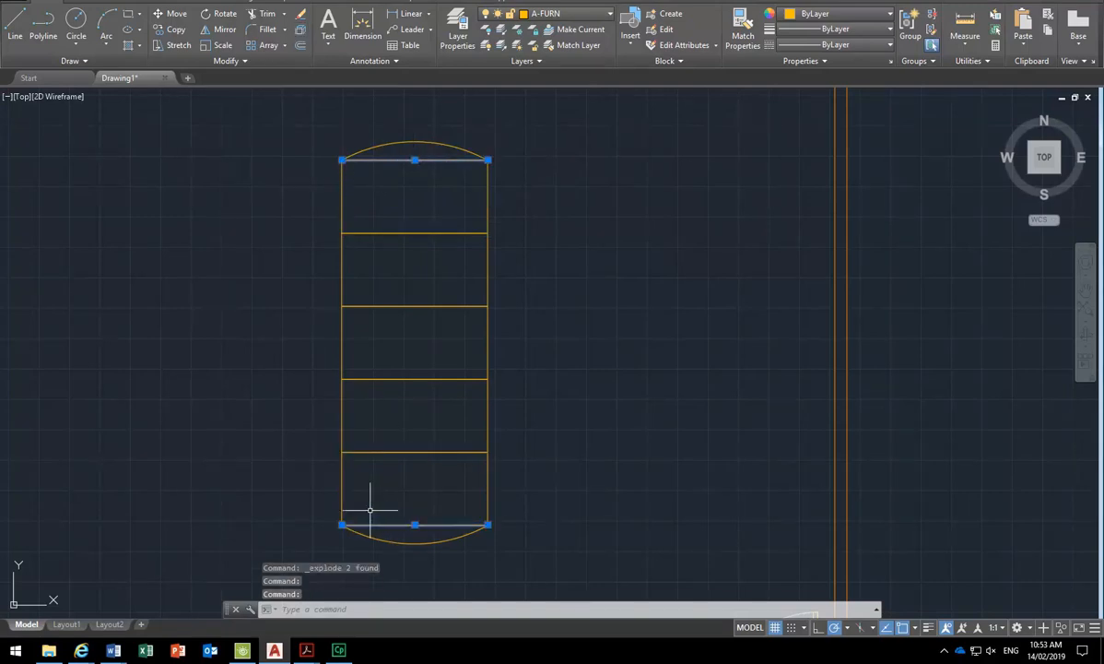
key("Delete")
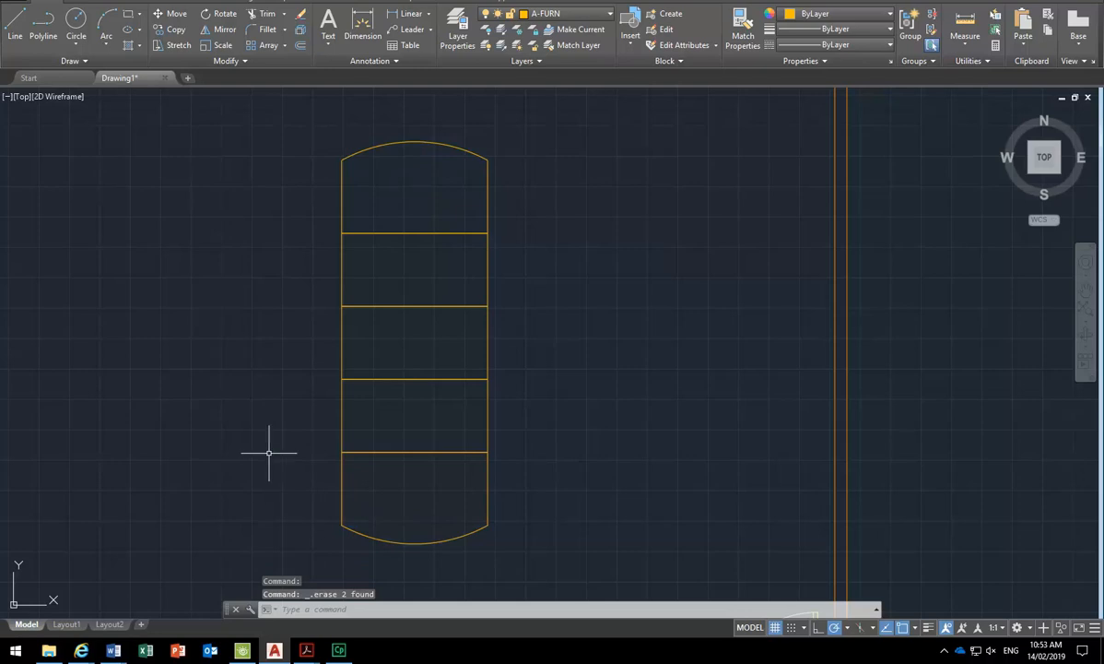
Draw a 3600 by 500 mm rectangle inside the room, above the table and below the upper wall.
scroll(337, 510, "down", 4)
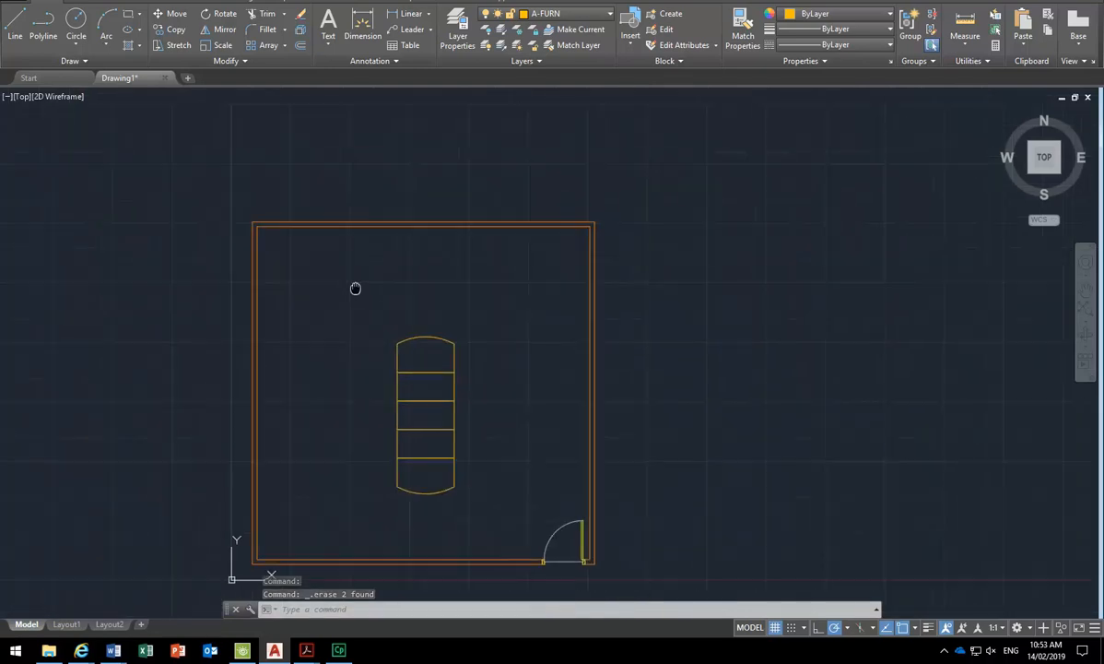
scroll(340, 283, "up", 4)
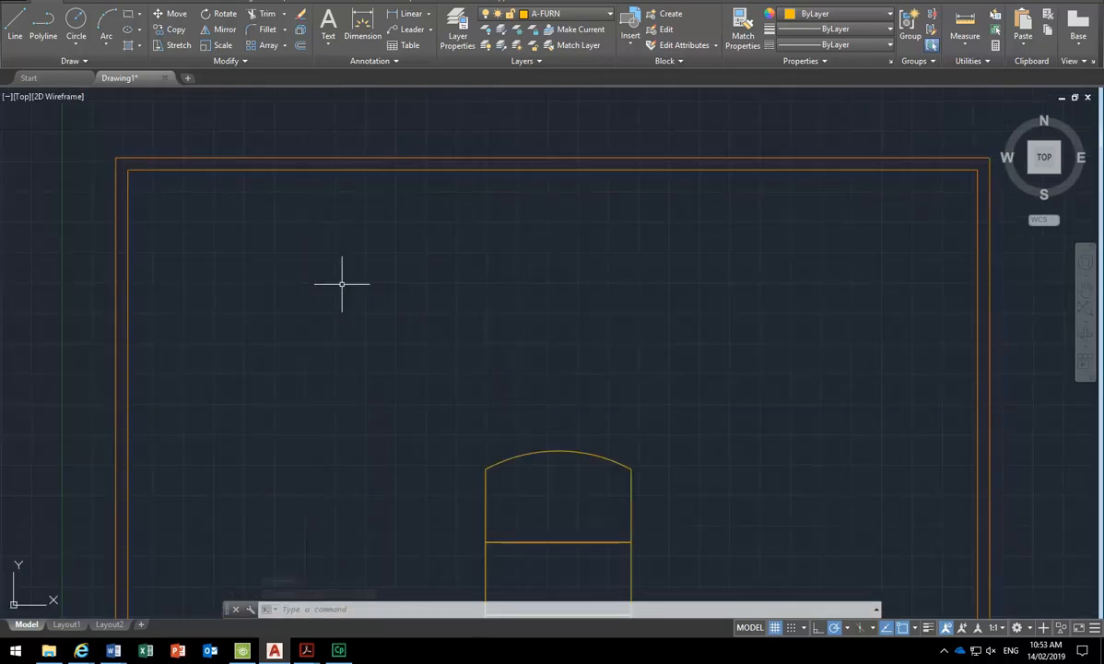
middle_click_drag(340, 283, 315, 293)
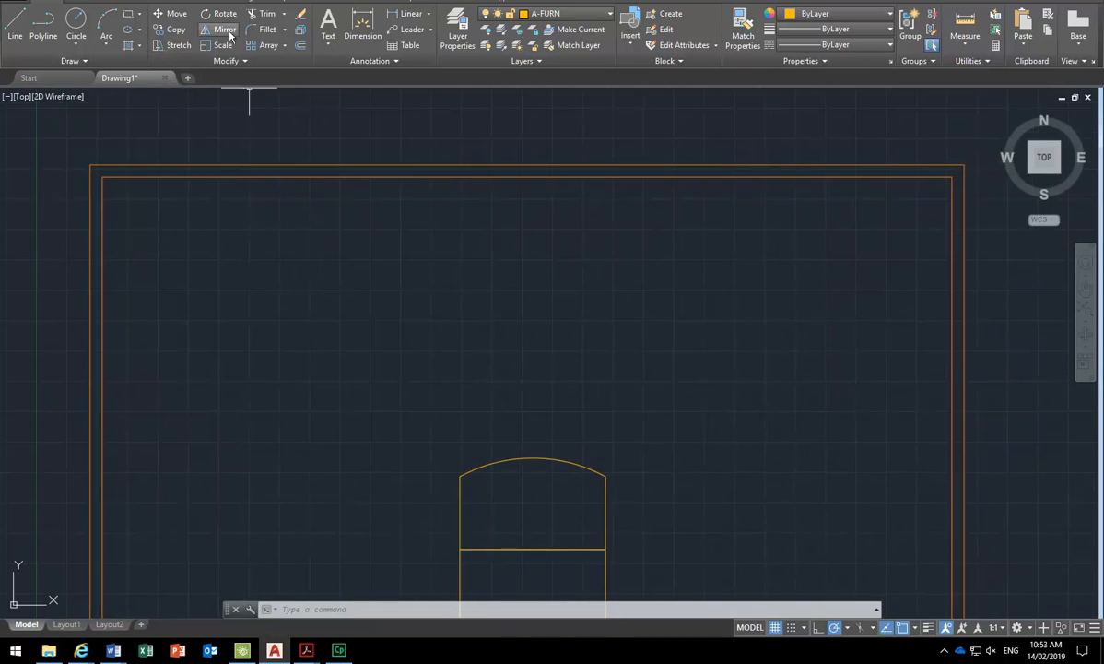
left_click(129, 18)
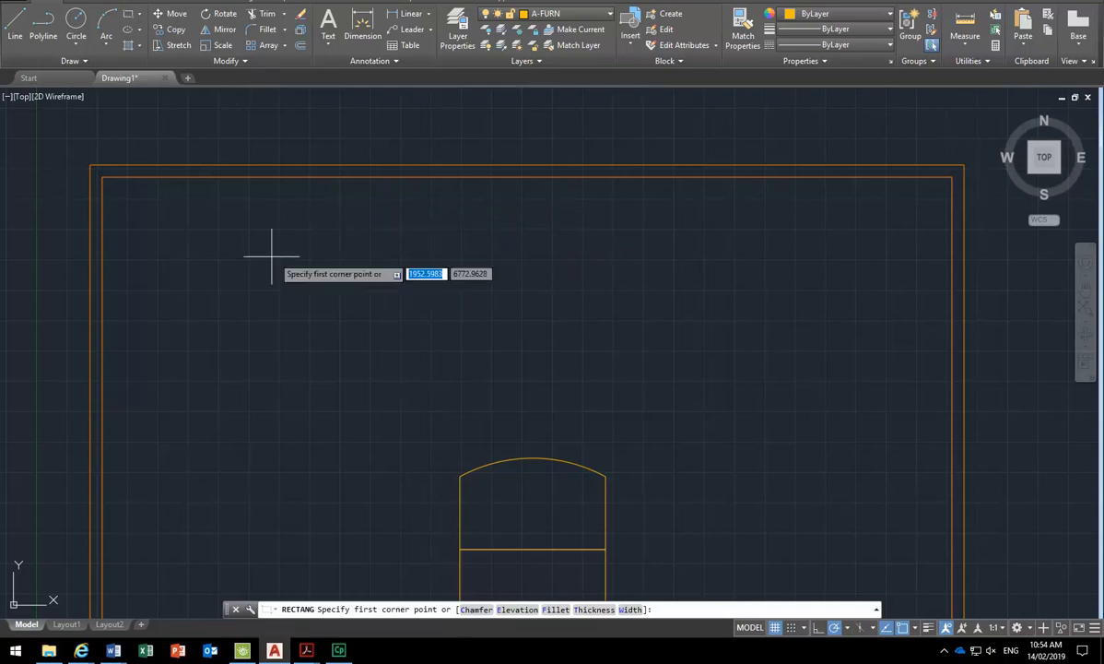
left_click(324, 286)
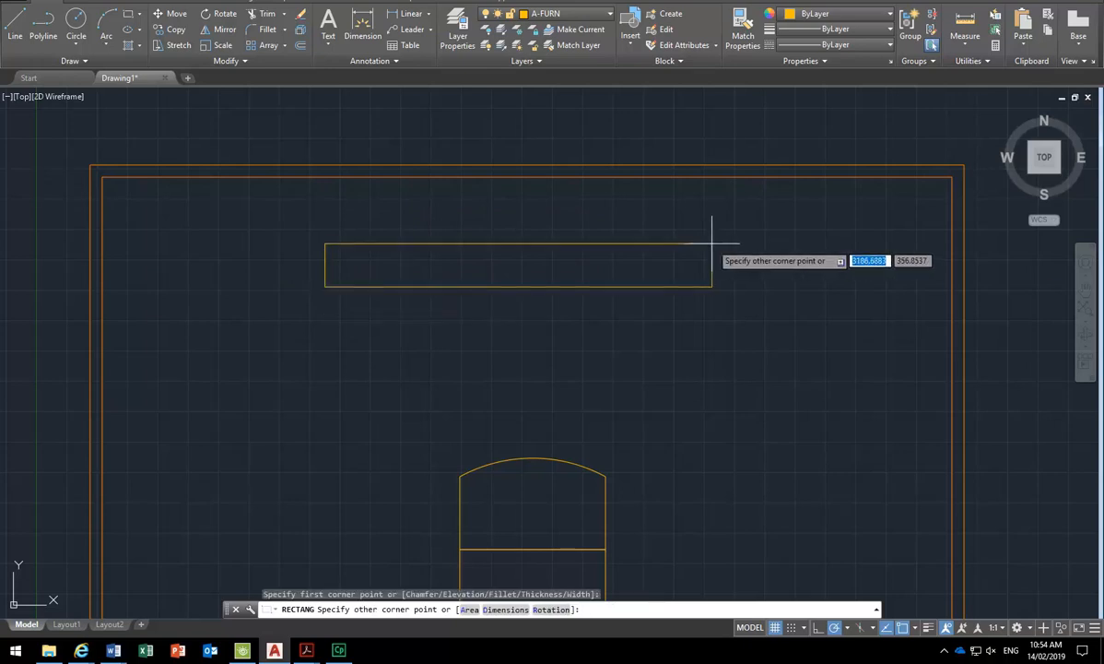
type("3600")
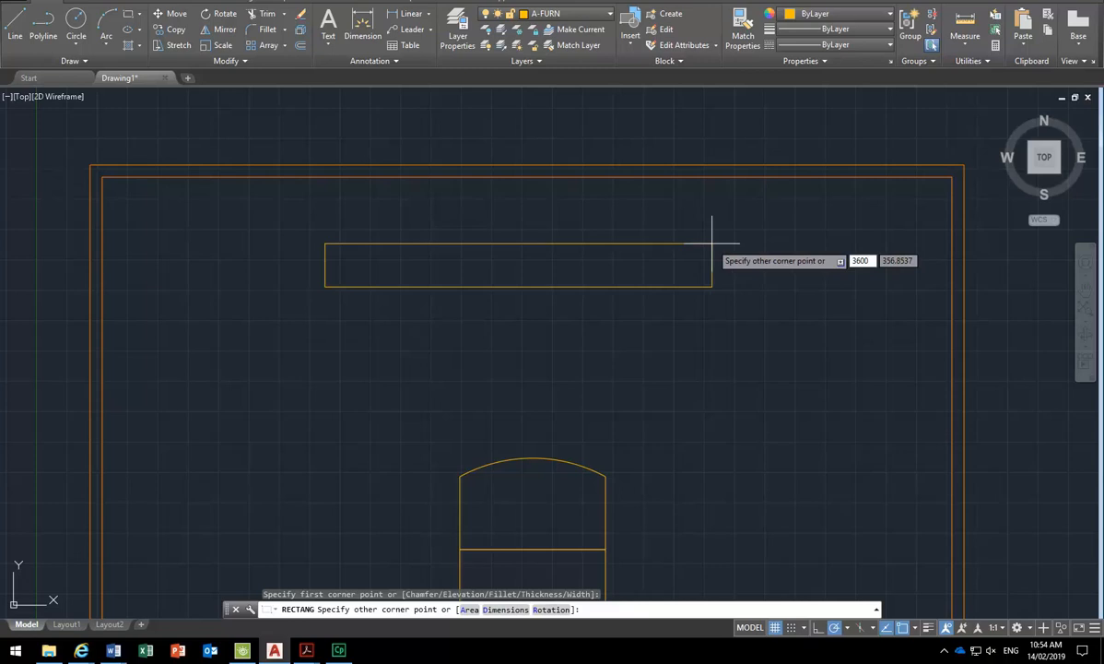
key("Tab")
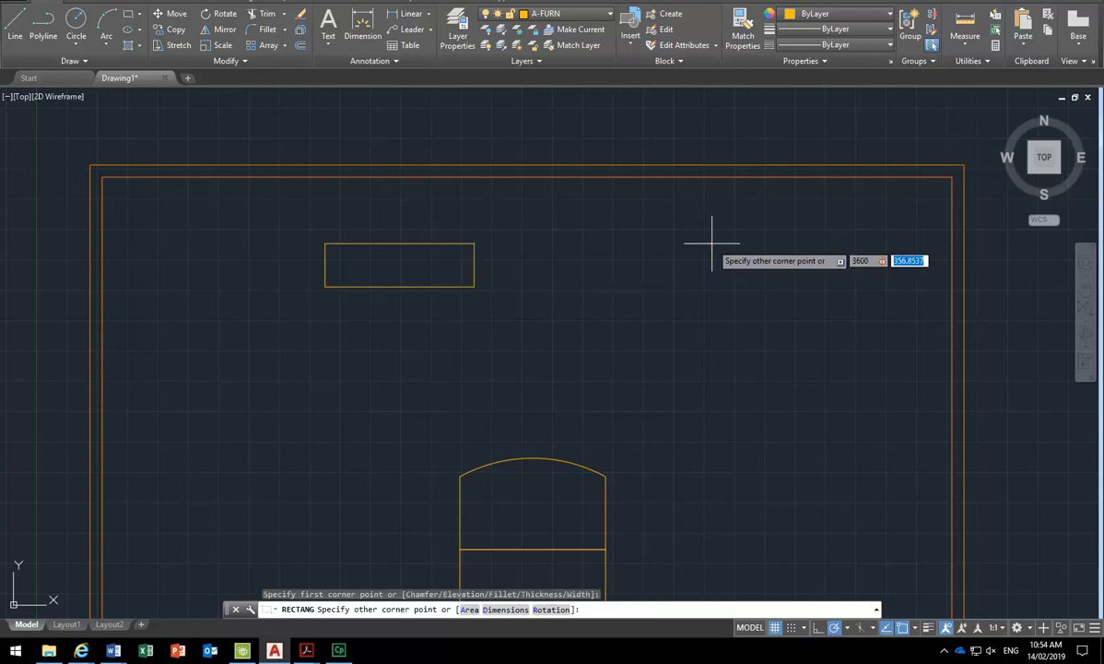
type("500")
key("Return")
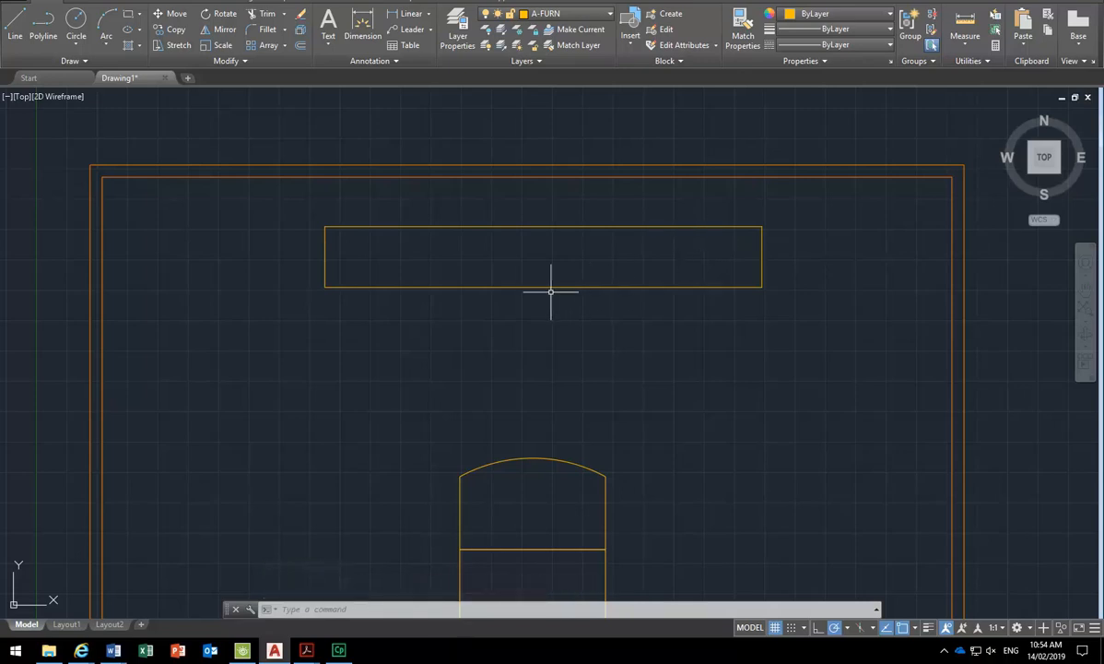
Chamfer the upper-left corner of the long rectangle above the table, with both chamfer distances set to 70 mm.
mouse_move(550, 291)
middle_mouse_down()
mouse_move(557, 343)
mouse_move(569, 345)
mouse_move(528, 338)
middle_mouse_up()
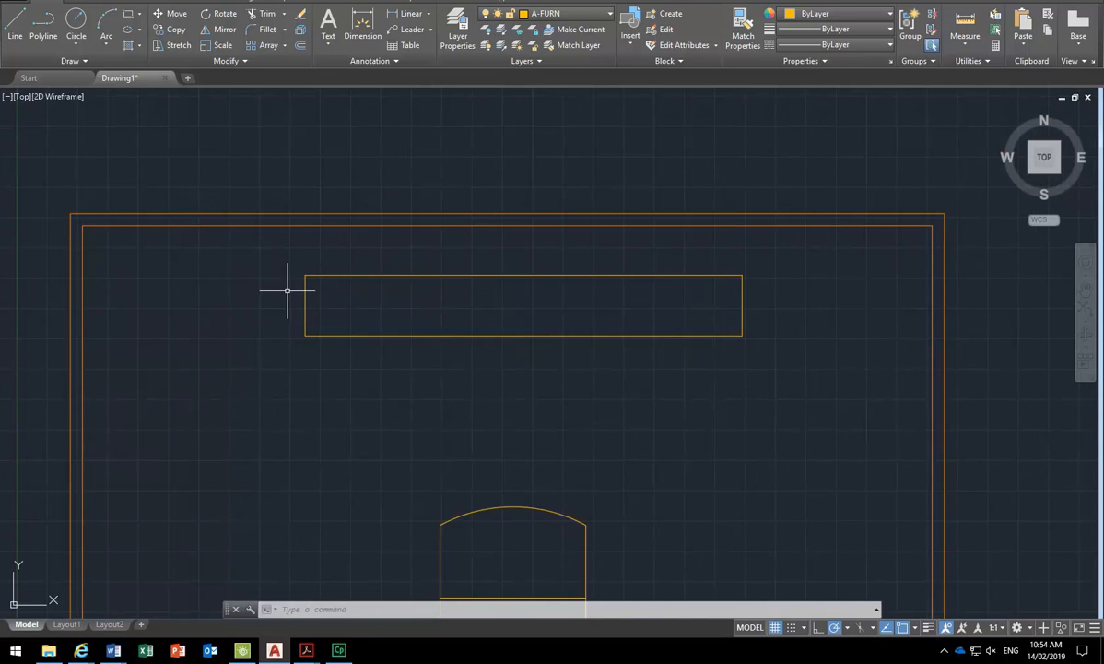
left_click(284, 30)
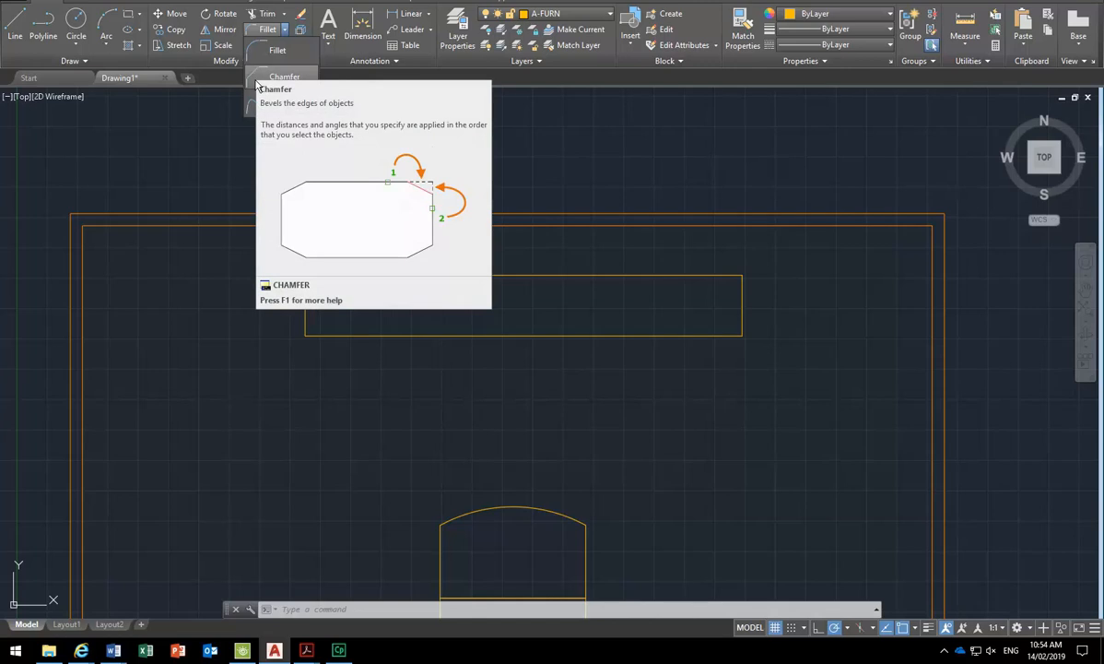
left_click(276, 77)
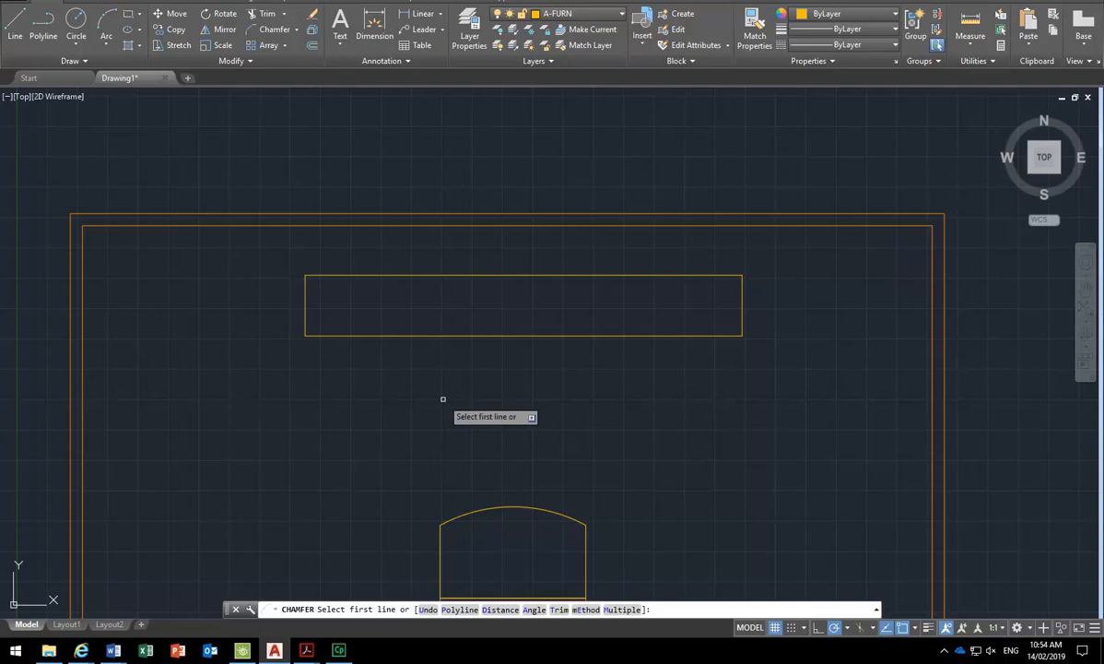
left_click(296, 29)
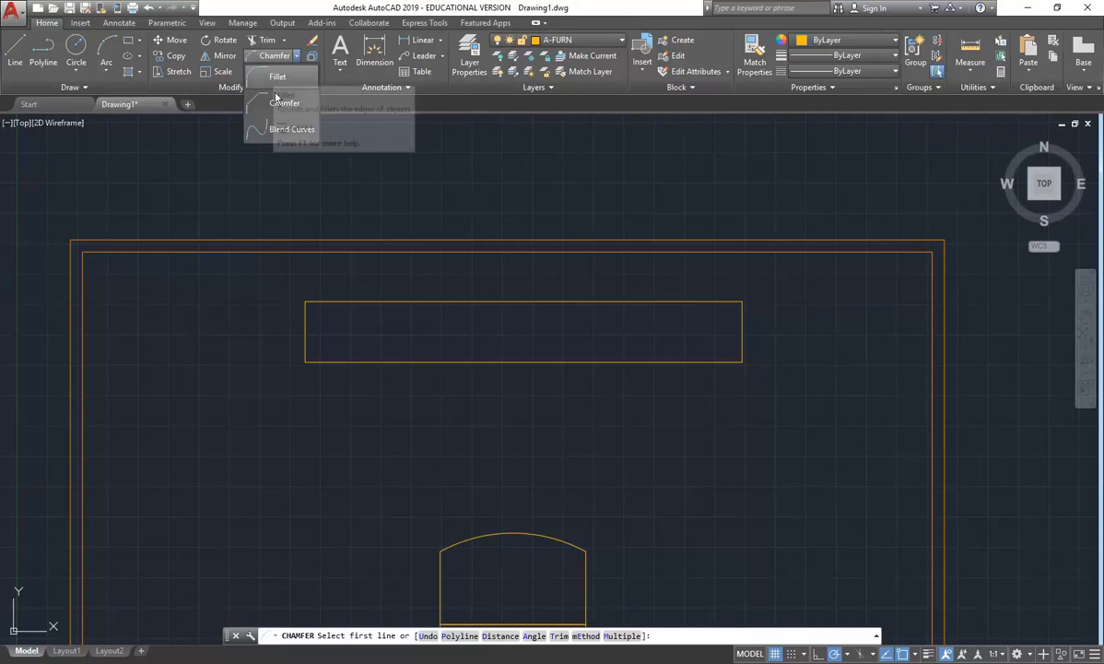
left_click(275, 108)
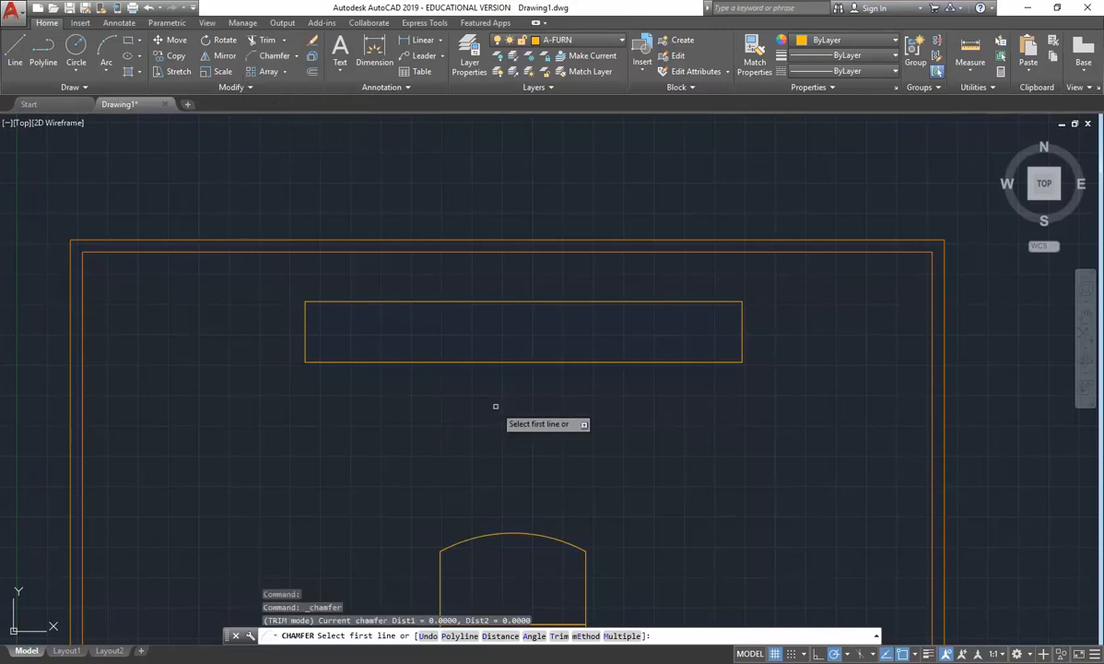
type("d")
key("Return")
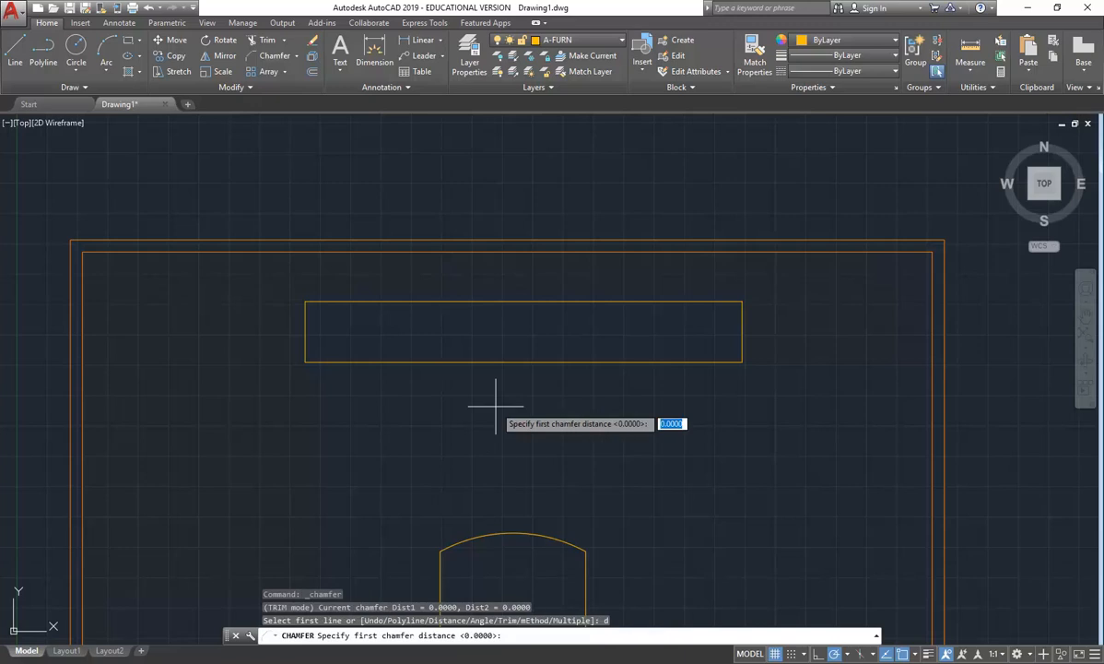
type("70")
key("Return")
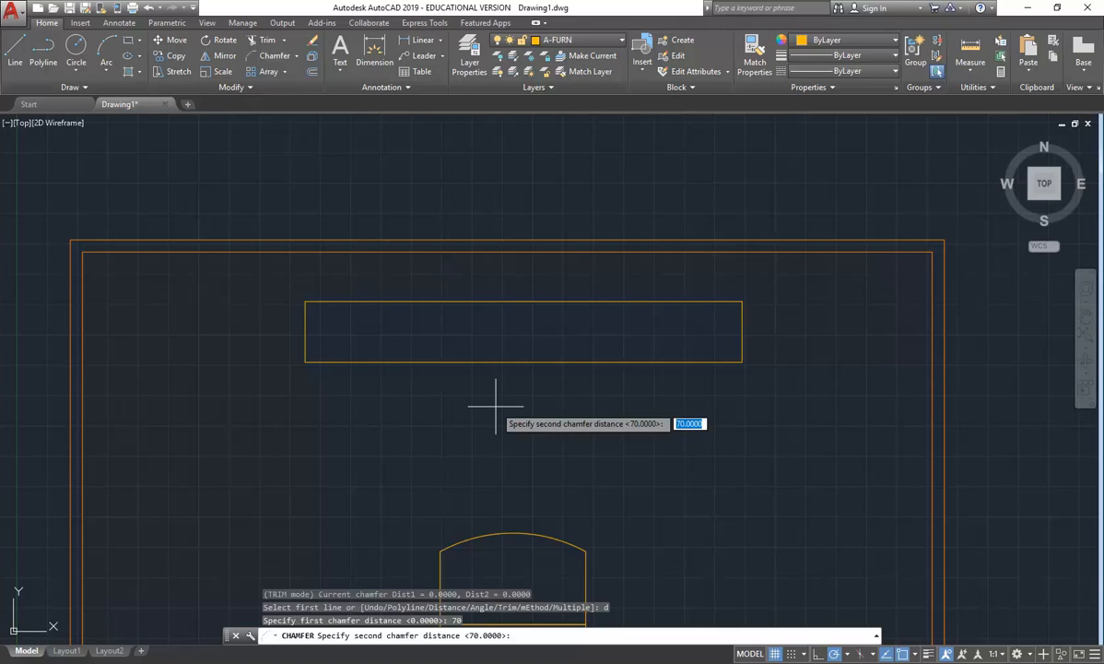
key("Return")
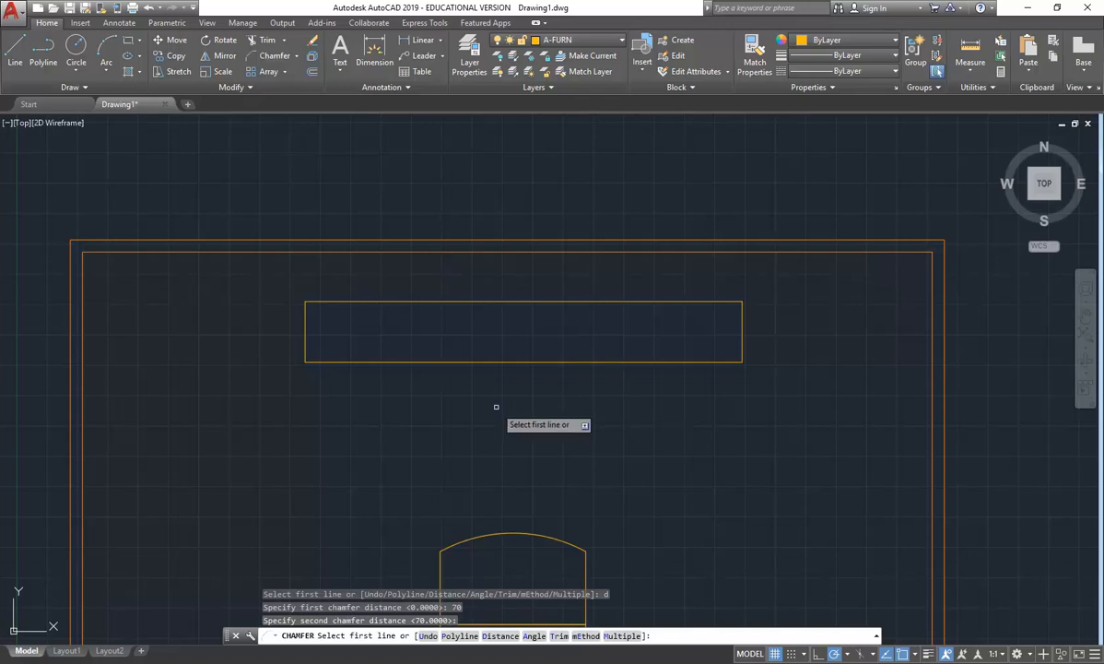
scroll(303, 300, "up", 4)
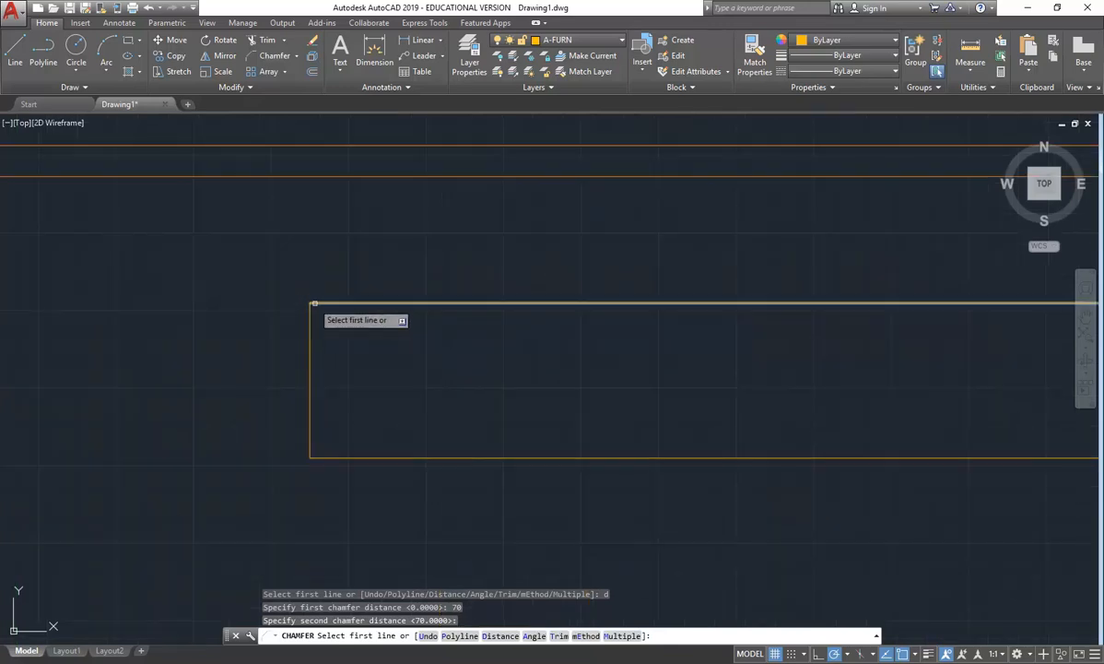
left_click(333, 304)
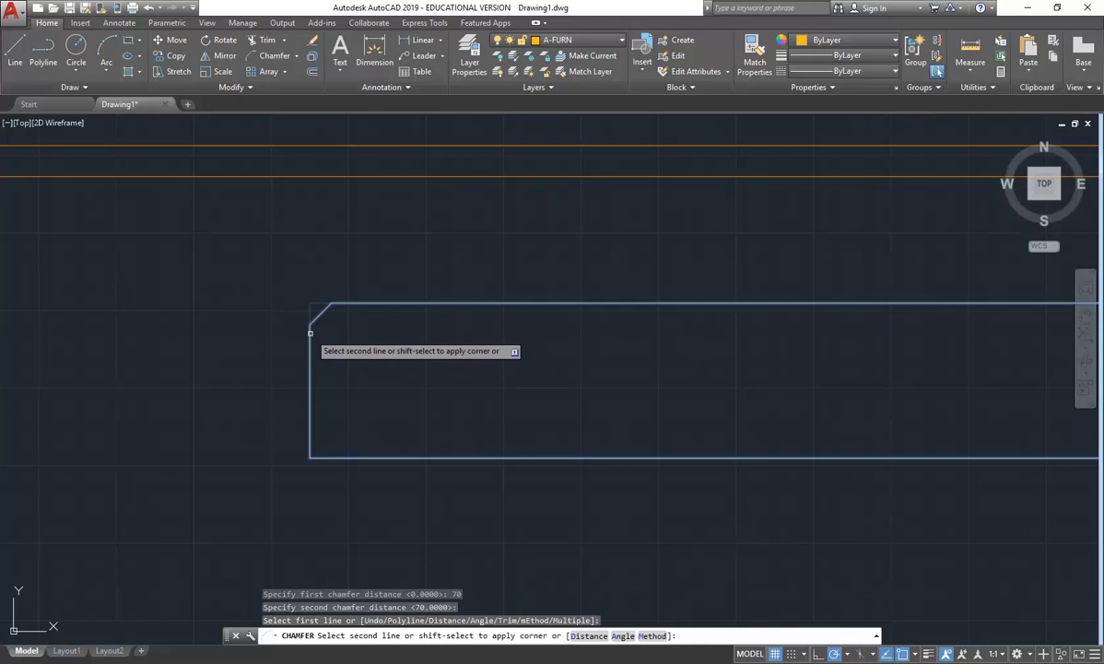
left_click(311, 333)
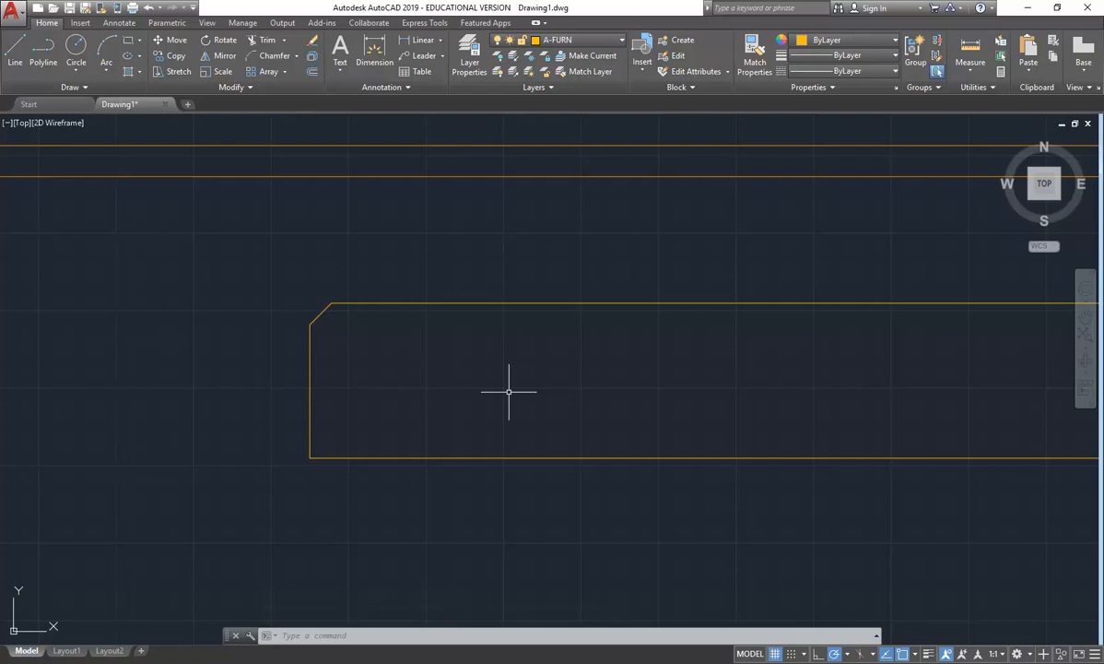
Chamfer the lower-left corner of the long rectangle with the same 70 mm distances.
left_click(267, 55)
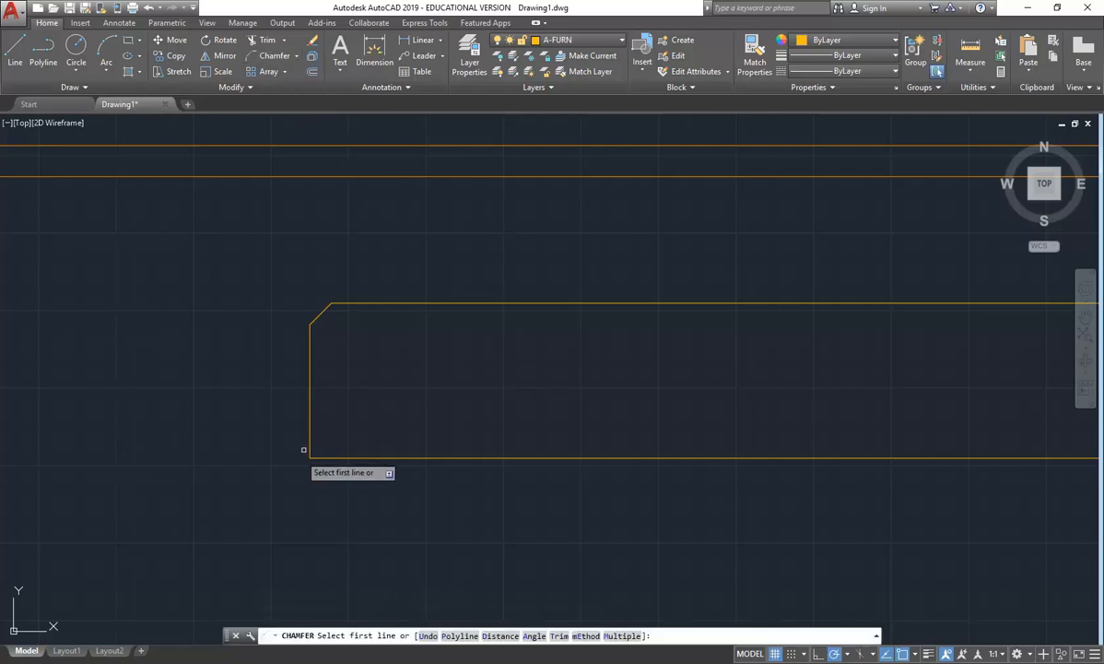
left_click(310, 417)
left_click(363, 459)
Chamfer the upper-right and lower-right corners of the long rectangle with the same 70 mm distances.
scroll(487, 375, "down", 3)
middle_click_drag(487, 375, 325, 395)
scroll(326, 394, "up", 2)
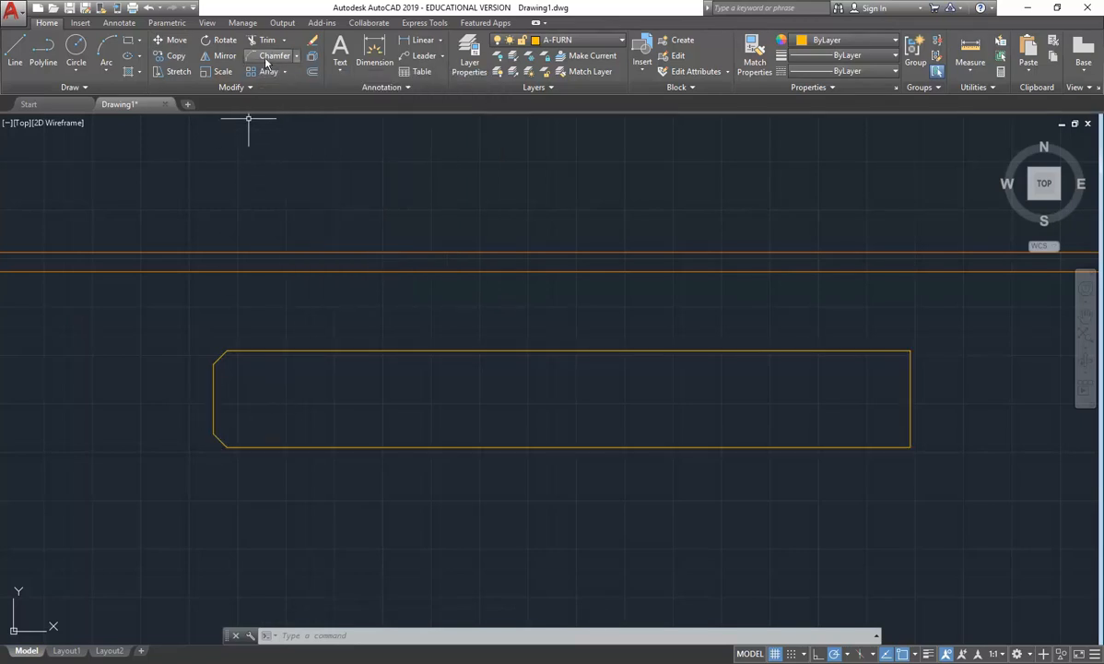
left_click(264, 57)
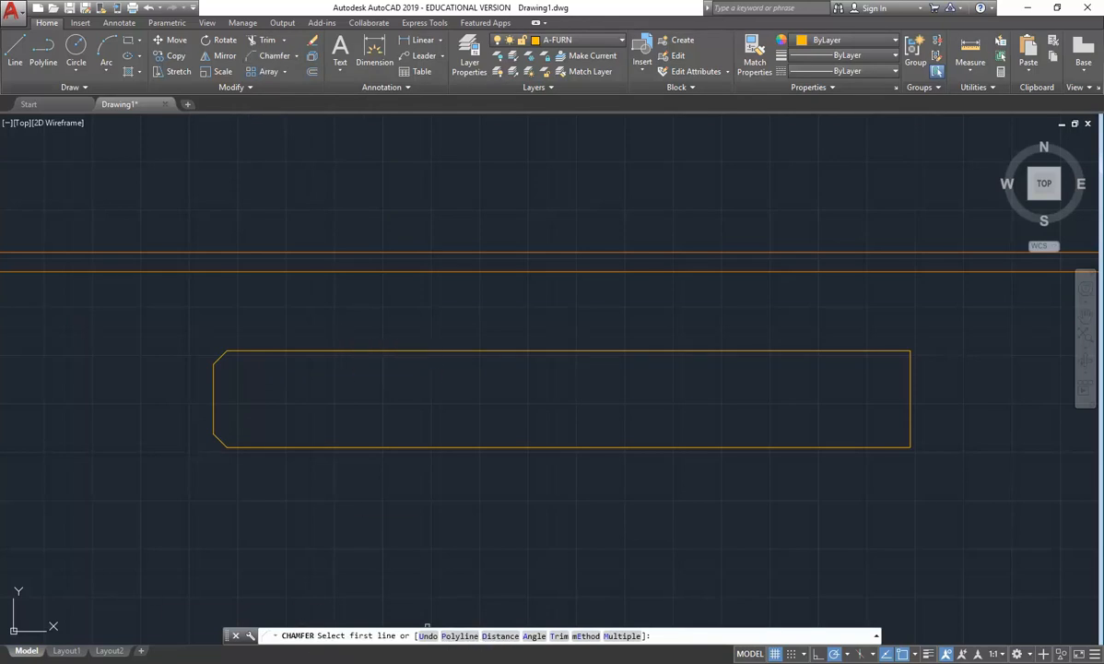
left_click(855, 351)
left_click(910, 382)
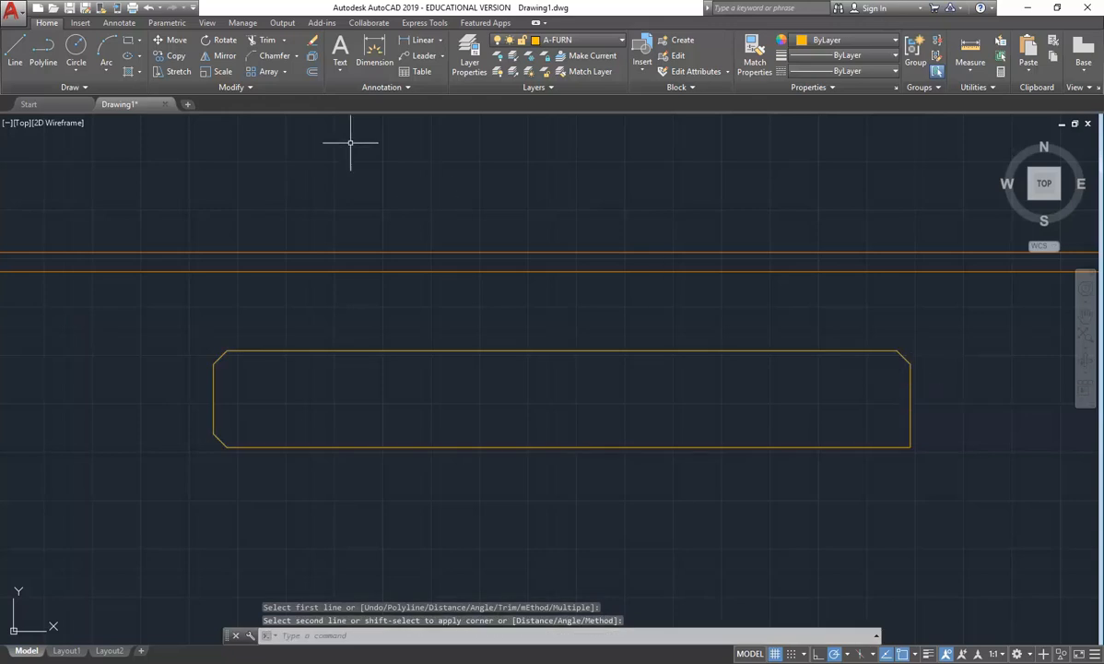
left_click(909, 413)
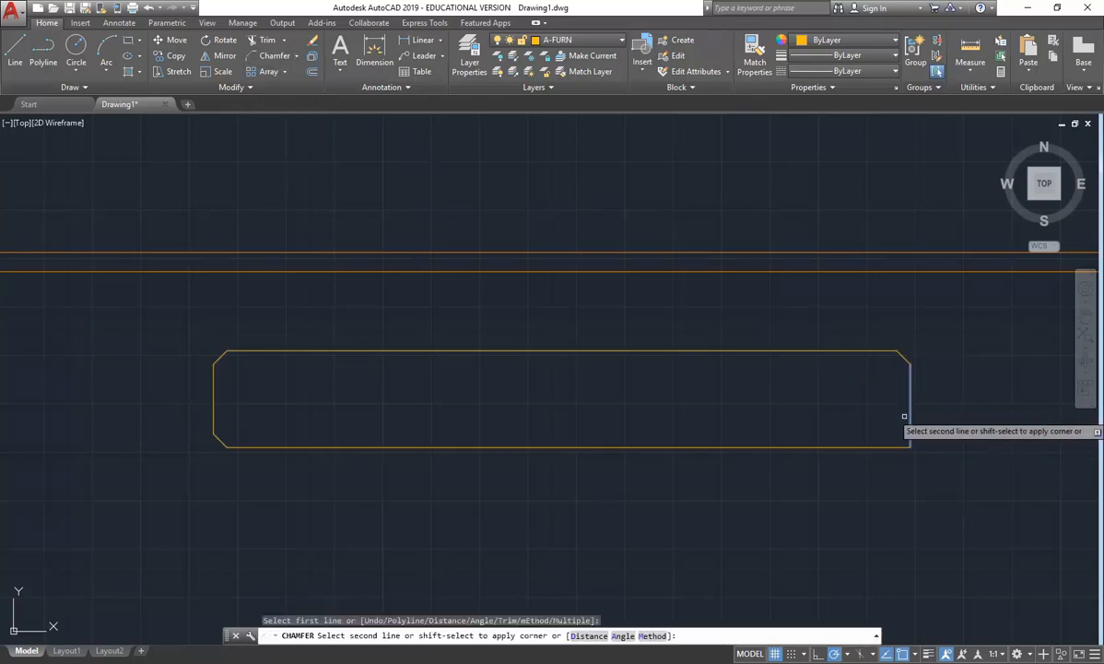
left_click(878, 446)
Check the drawing's layer list and switch to Internet Explorer to review the standard CAD layer names on the TAFE course page.
scroll(413, 376, "down", 5)
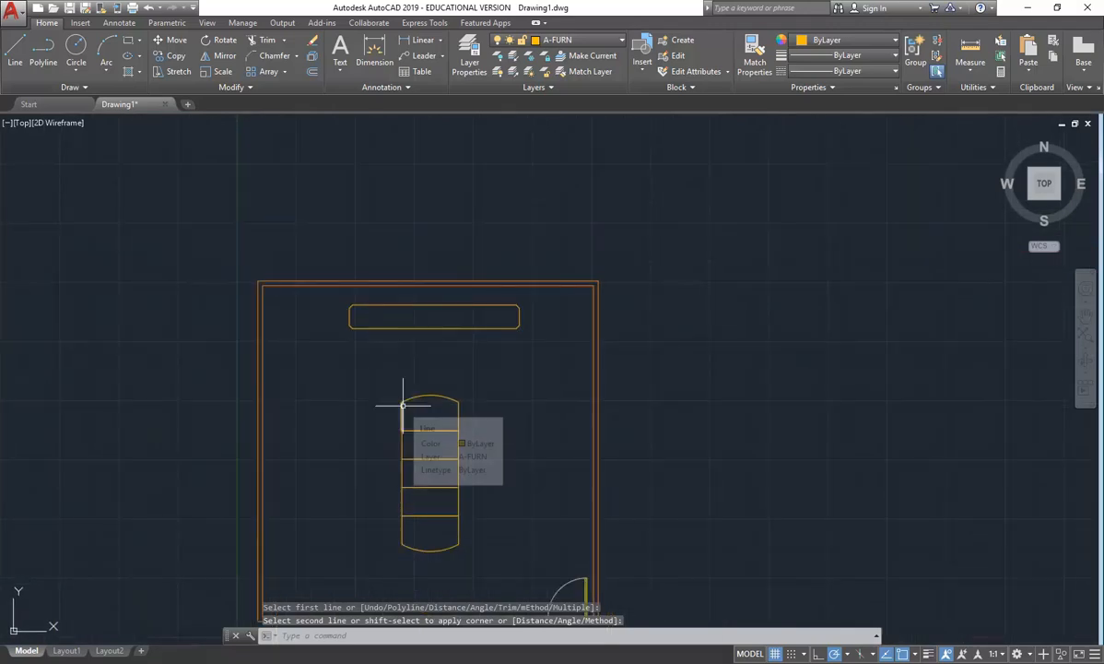
mouse_move(403, 404)
middle_mouse_down()
mouse_move(412, 369)
mouse_move(440, 340)
middle_mouse_up()
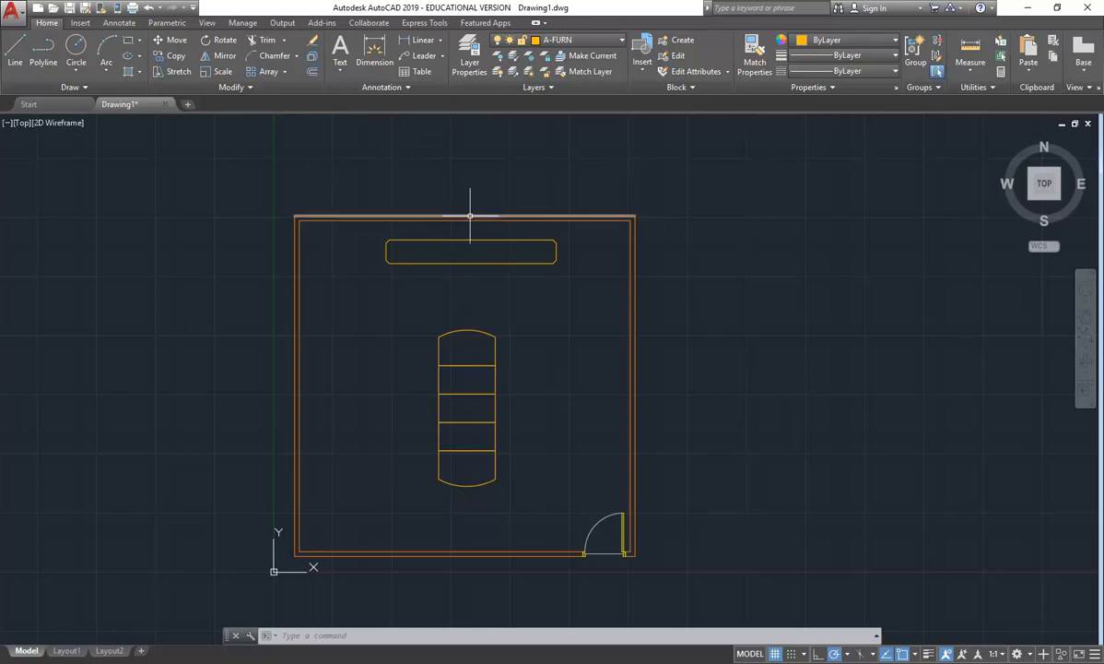
left_click(578, 43)
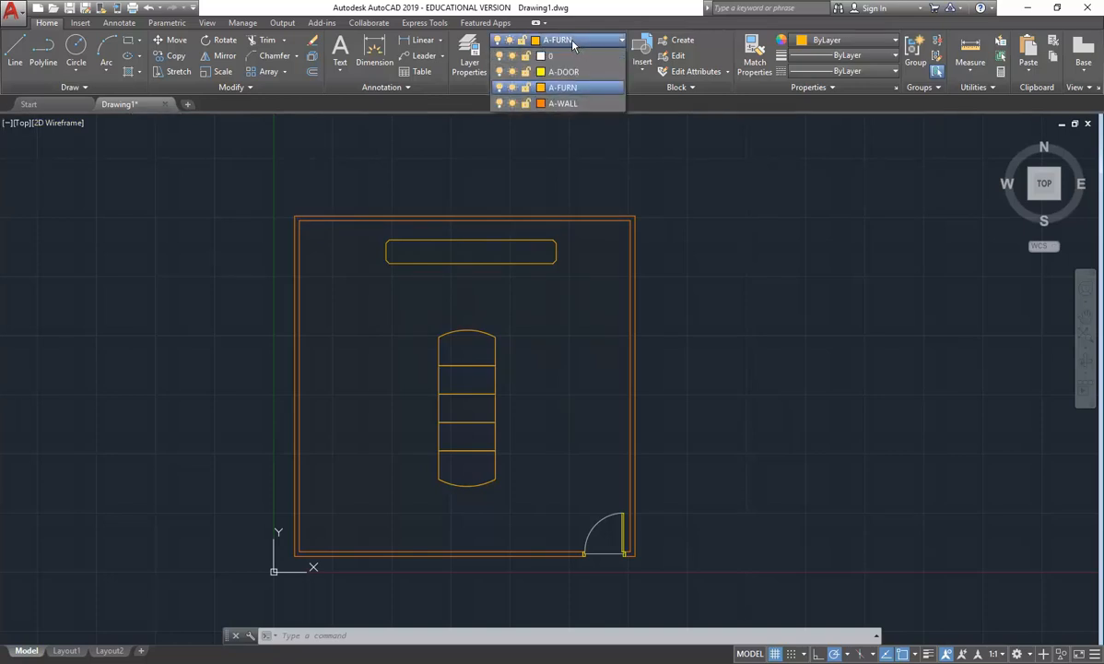
left_click(572, 41)
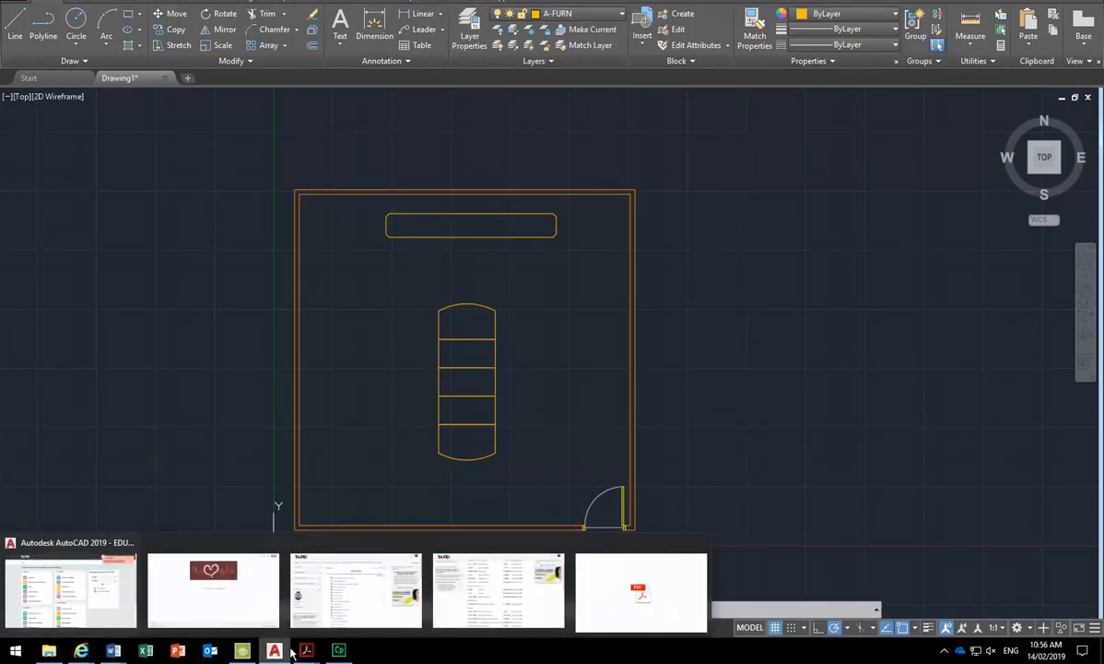
mouse_move(81, 649)
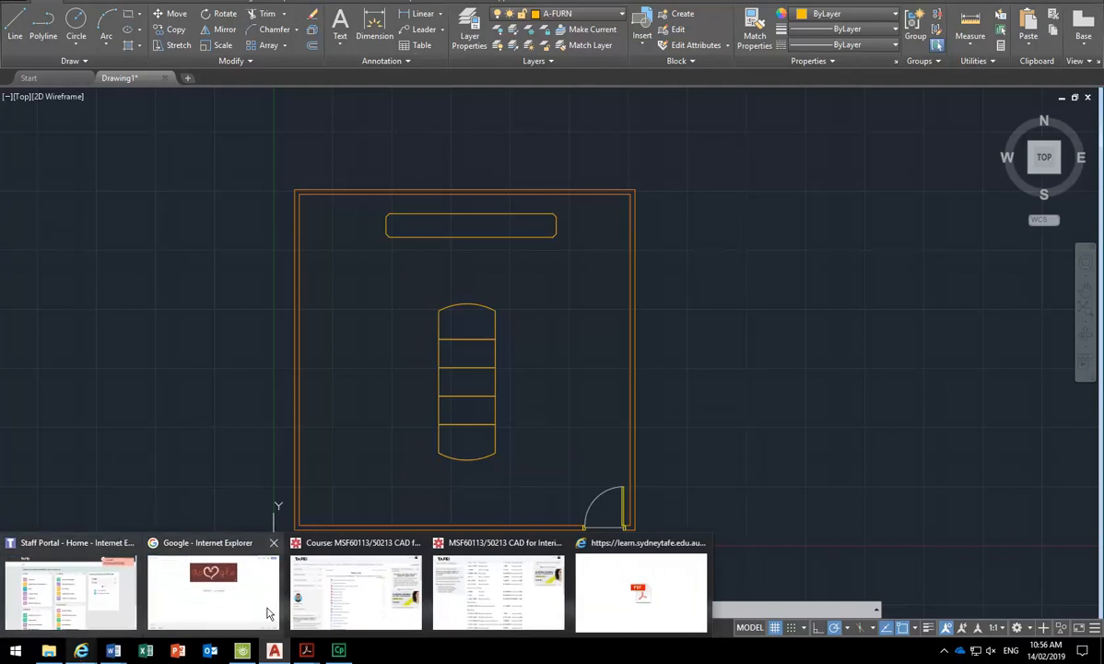
mouse_move(407, 601)
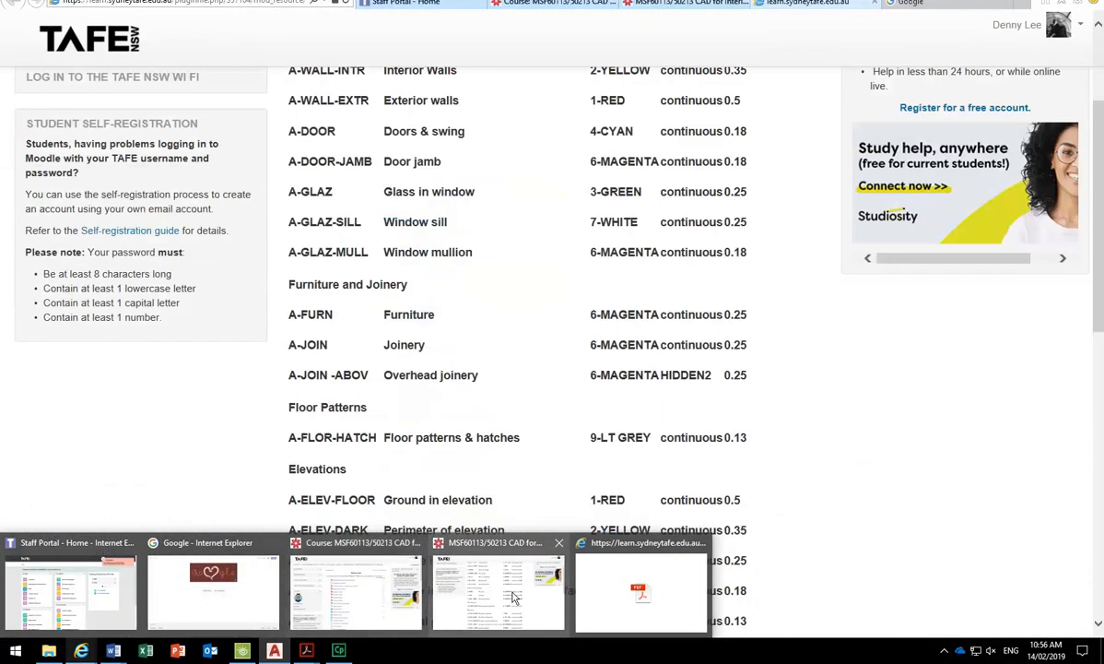
left_click(498, 590)
scroll(337, 308, "down", 4)
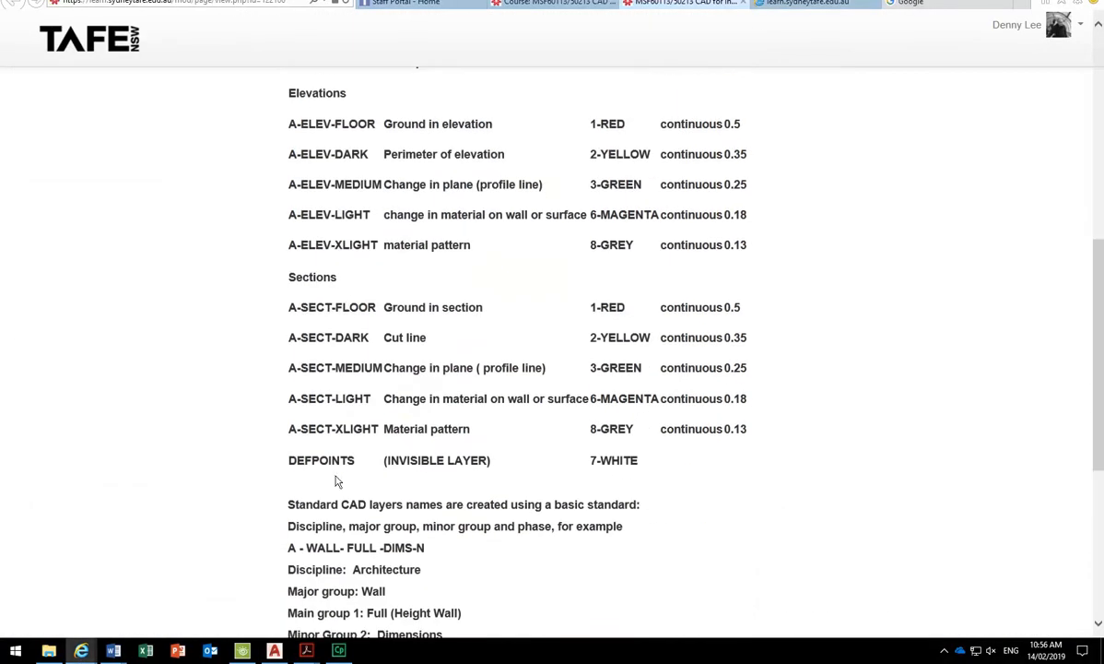
scroll(318, 452, "down", 4)
scroll(337, 481, "up", 10)
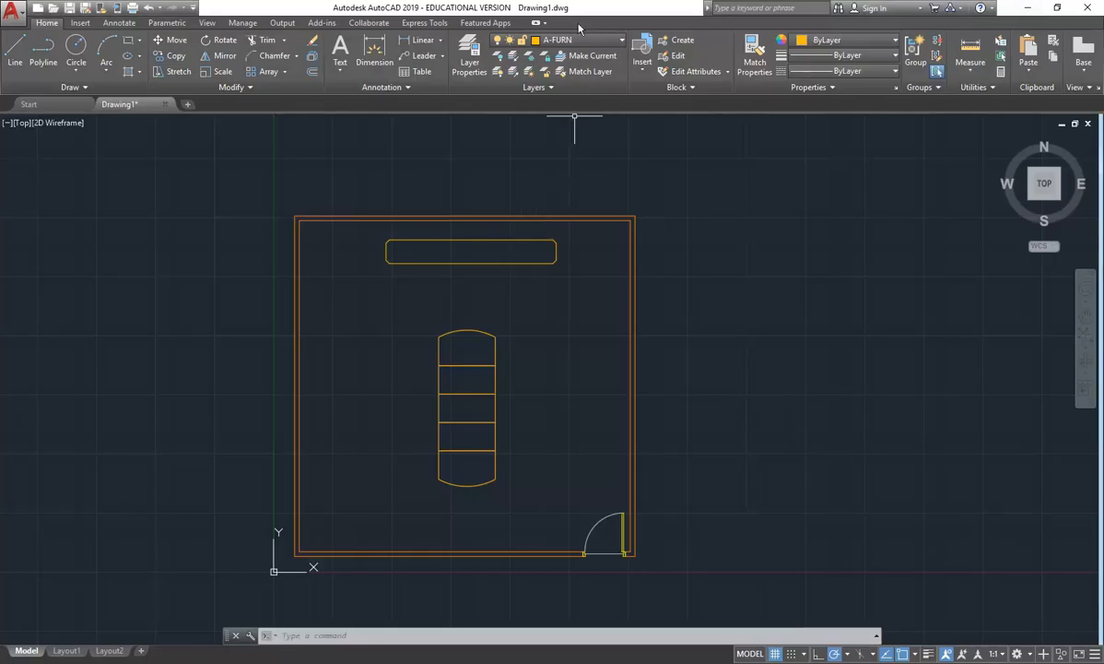
Make layer 0 the current layer for construction geometry.
left_click(562, 40)
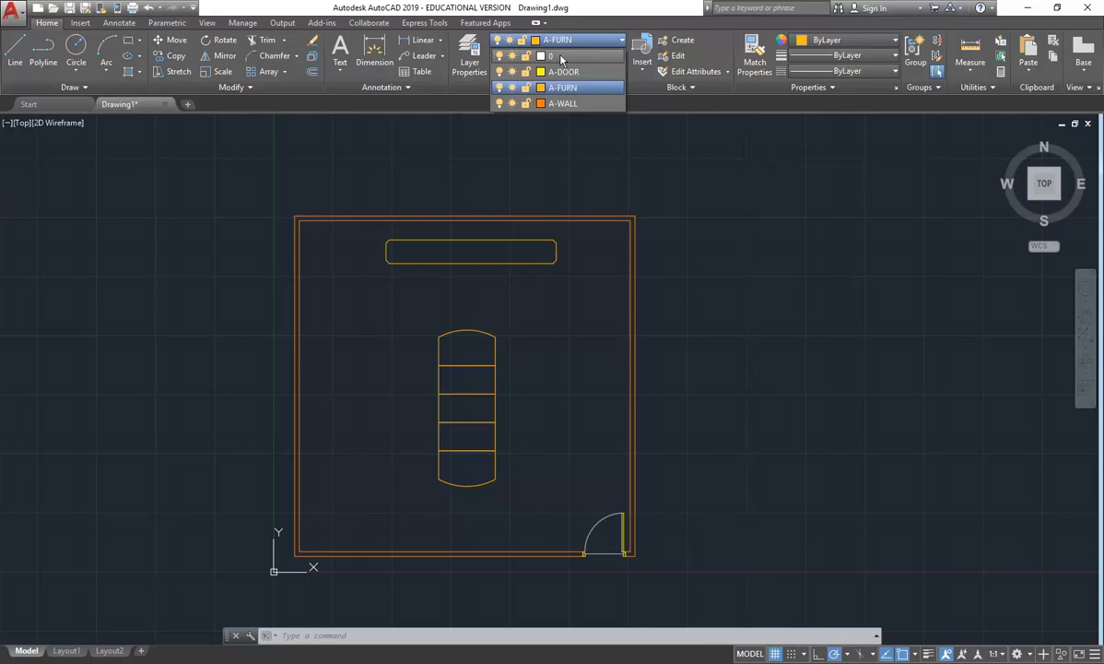
left_click(561, 57)
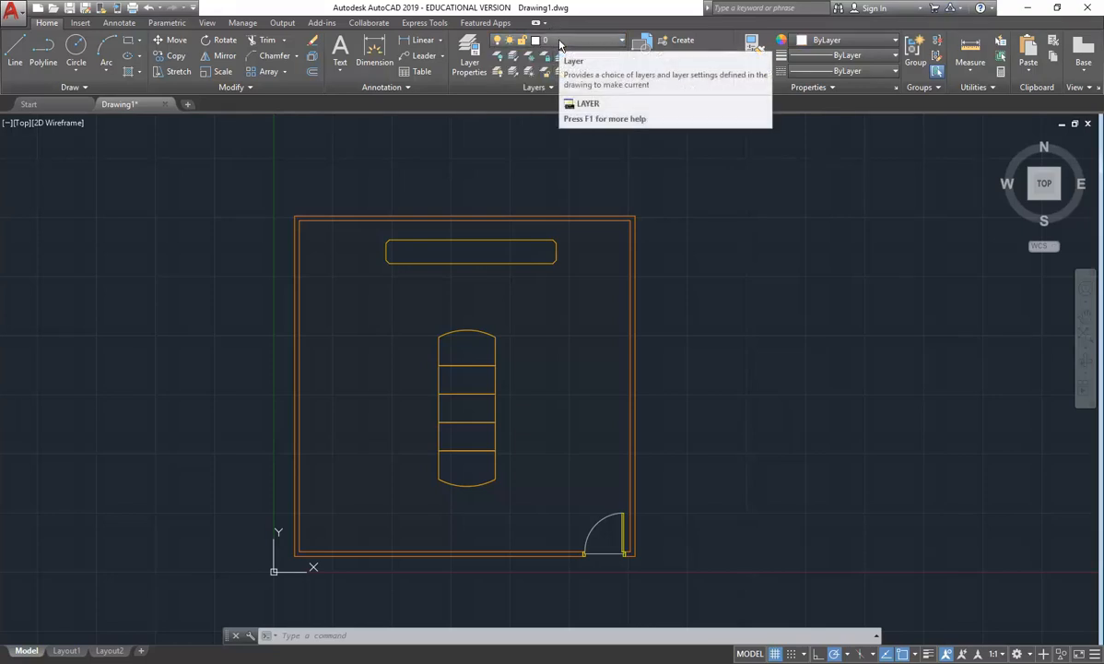
left_click(18, 61)
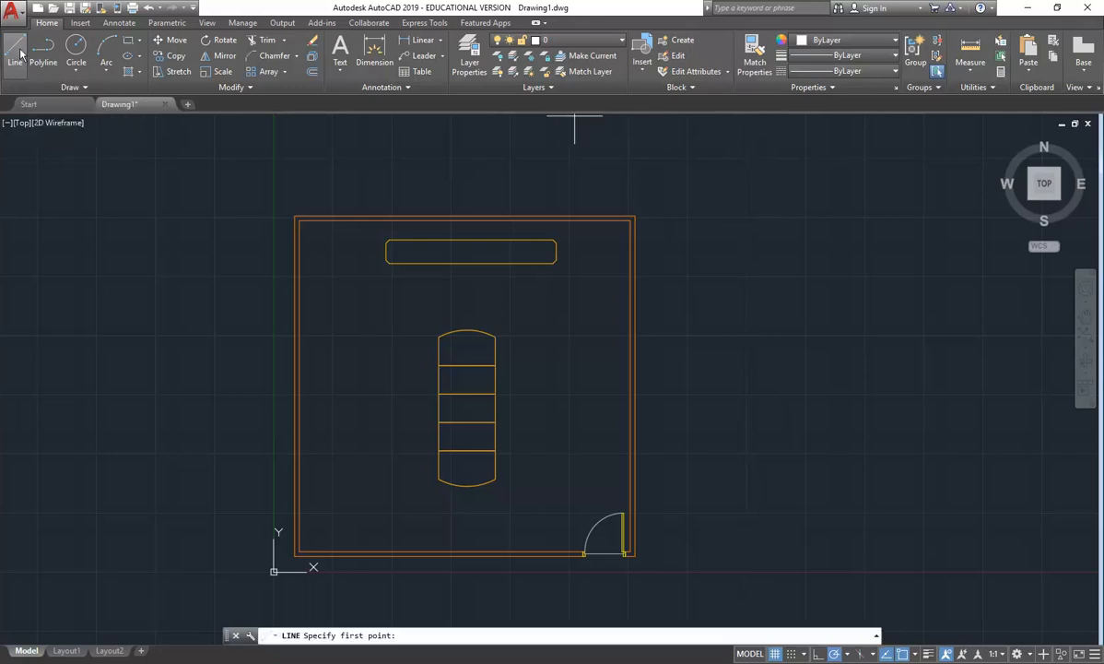
left_click(465, 220)
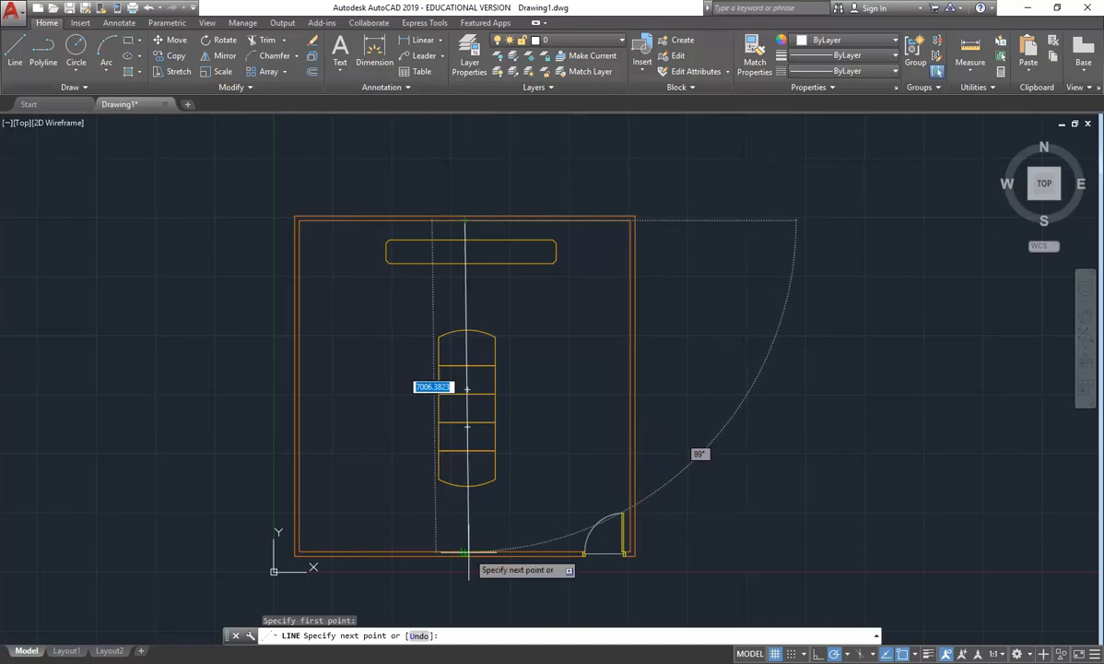
key("Escape")
Draw a vertical 7000 mm centre line from the midpoint of the upper inner wall line perpendicular to the lower inner wall line.
left_click(13, 57)
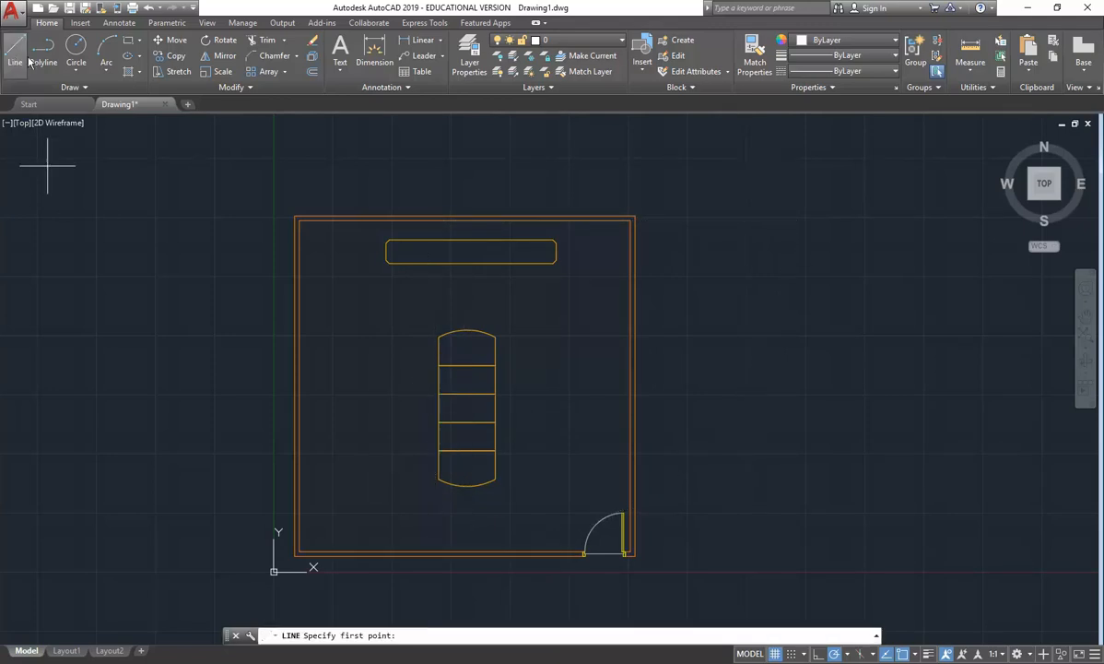
left_click(464, 221)
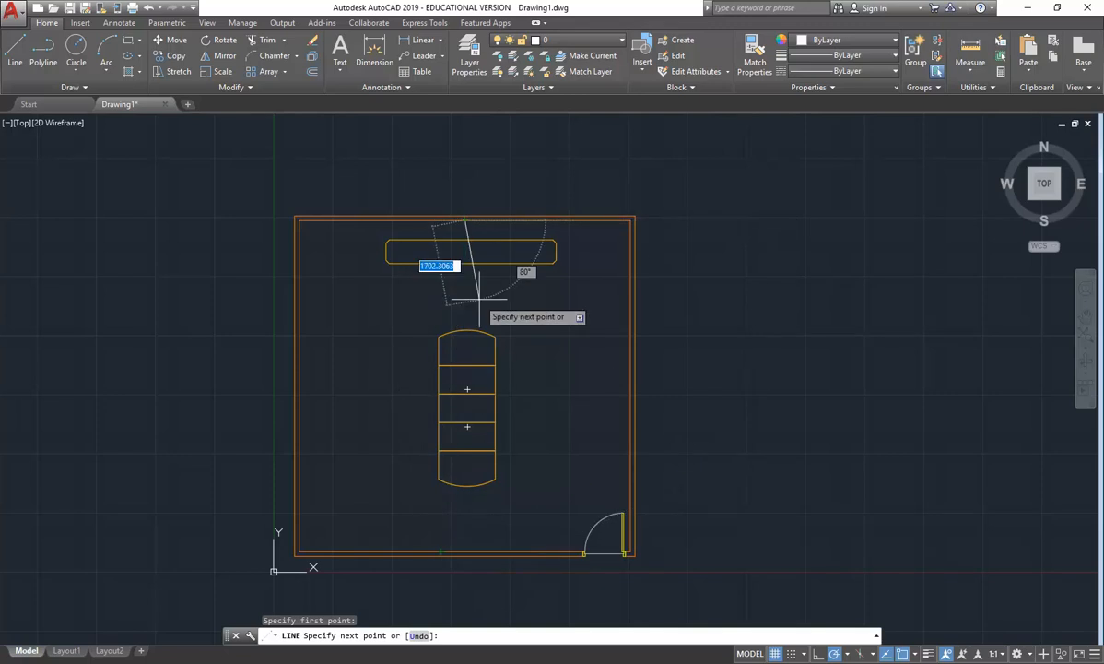
left_click(464, 222)
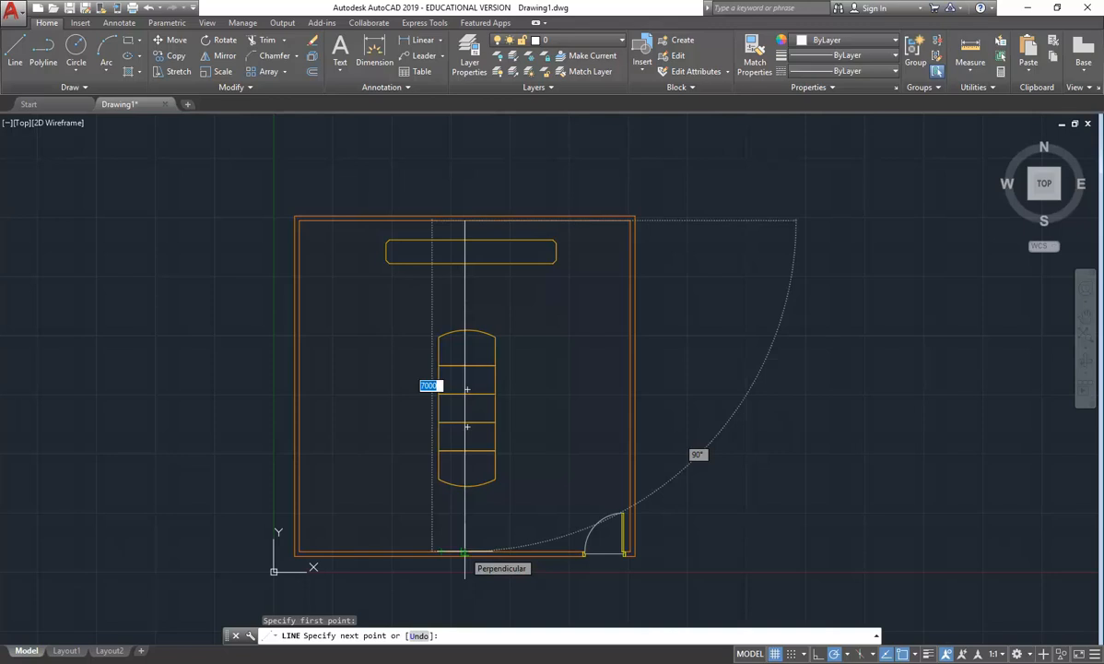
left_click(465, 553)
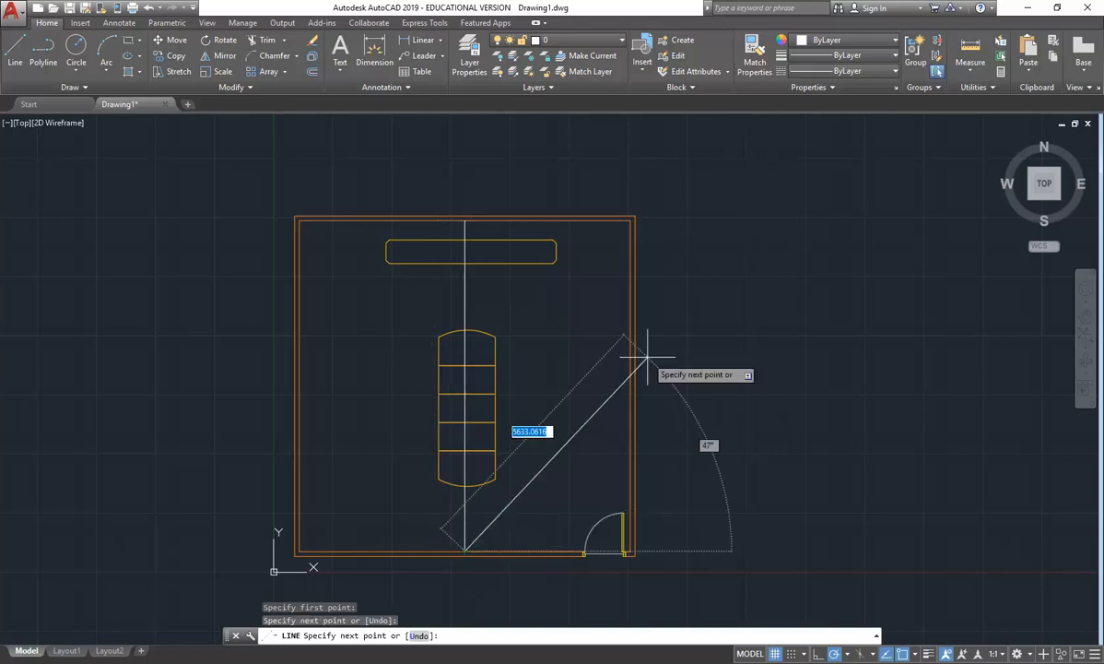
right_click(465, 140)
left_click(477, 151)
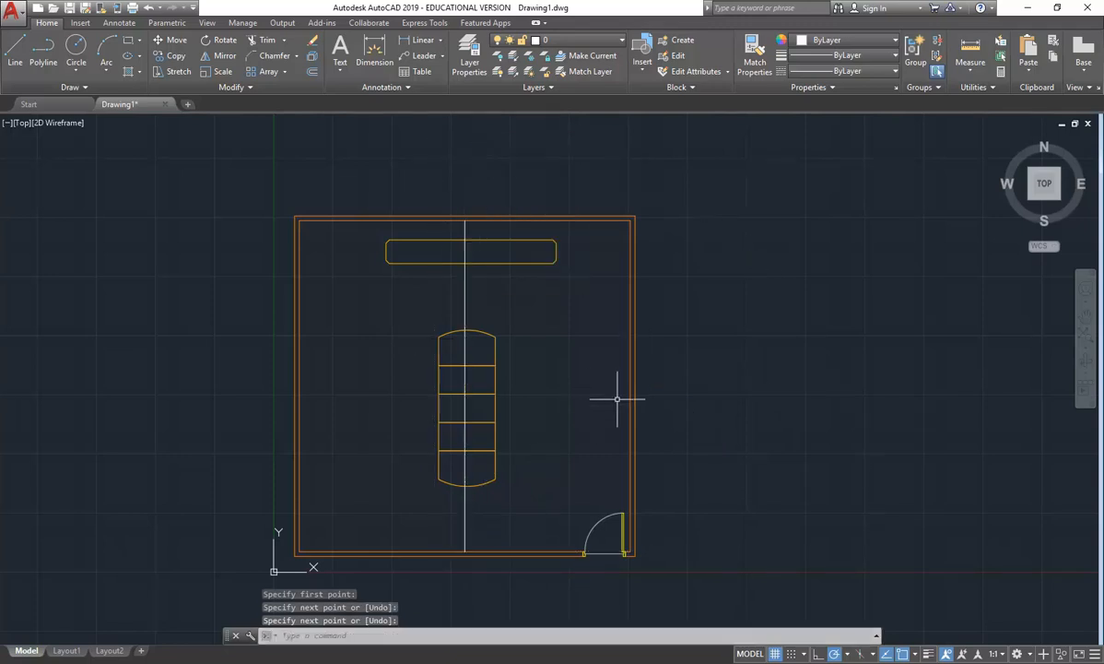
Move the long chamfered rectangle sideways from its upper edge's midpoint perpendicular onto the room's centre line.
left_click(414, 238)
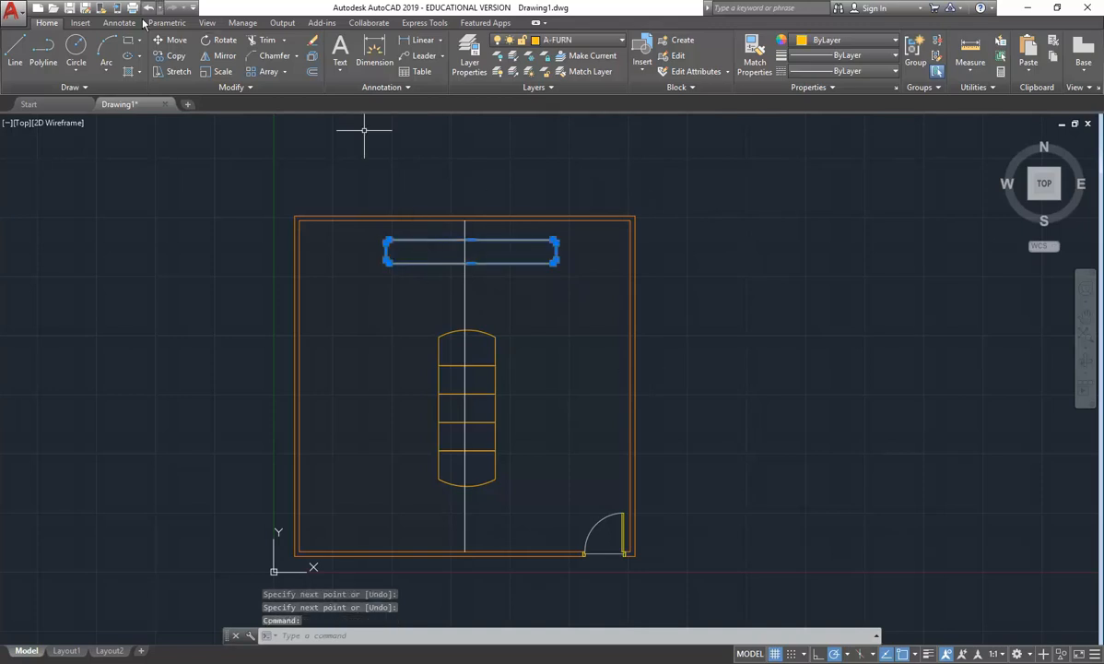
left_click(169, 41)
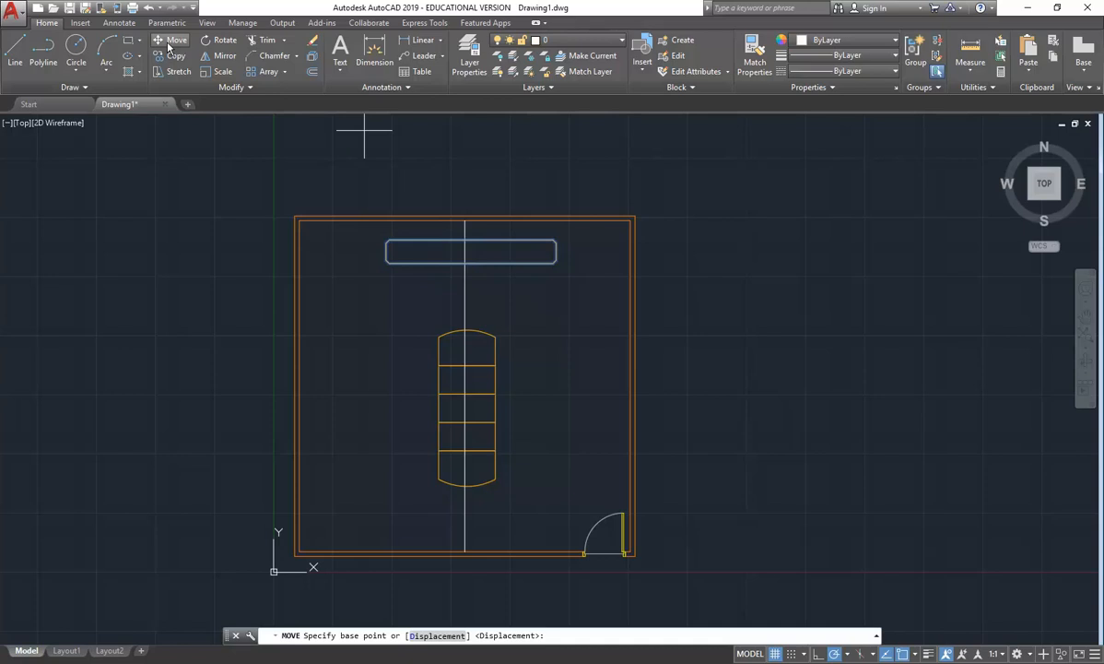
scroll(460, 231, "up", 8)
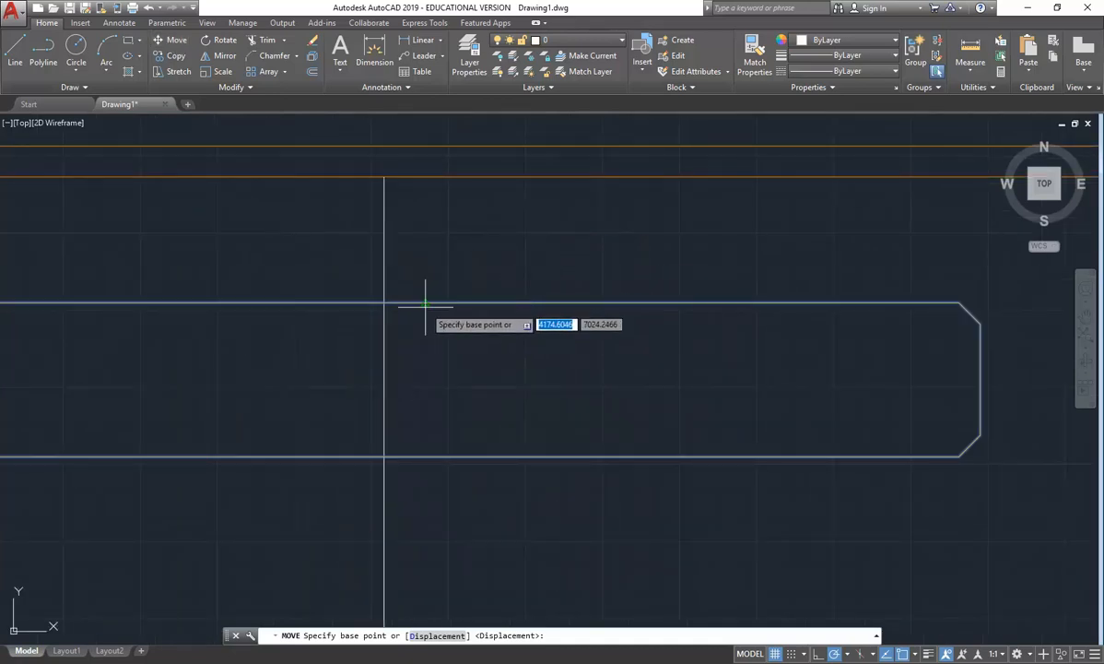
middle_click_drag(426, 300, 486, 296)
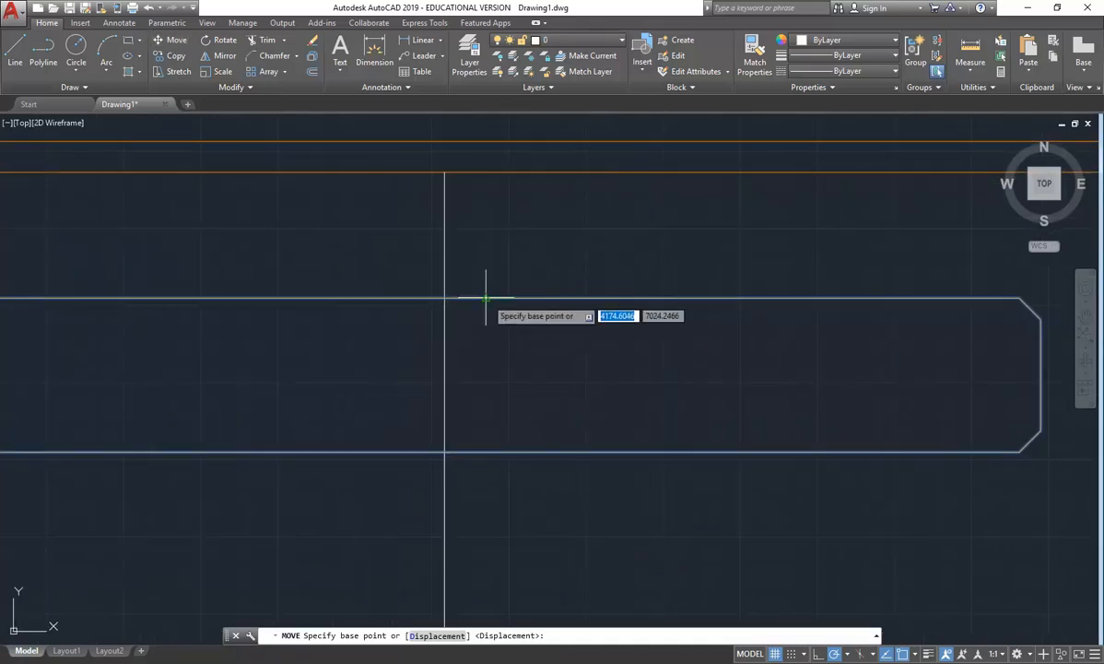
left_click(486, 297)
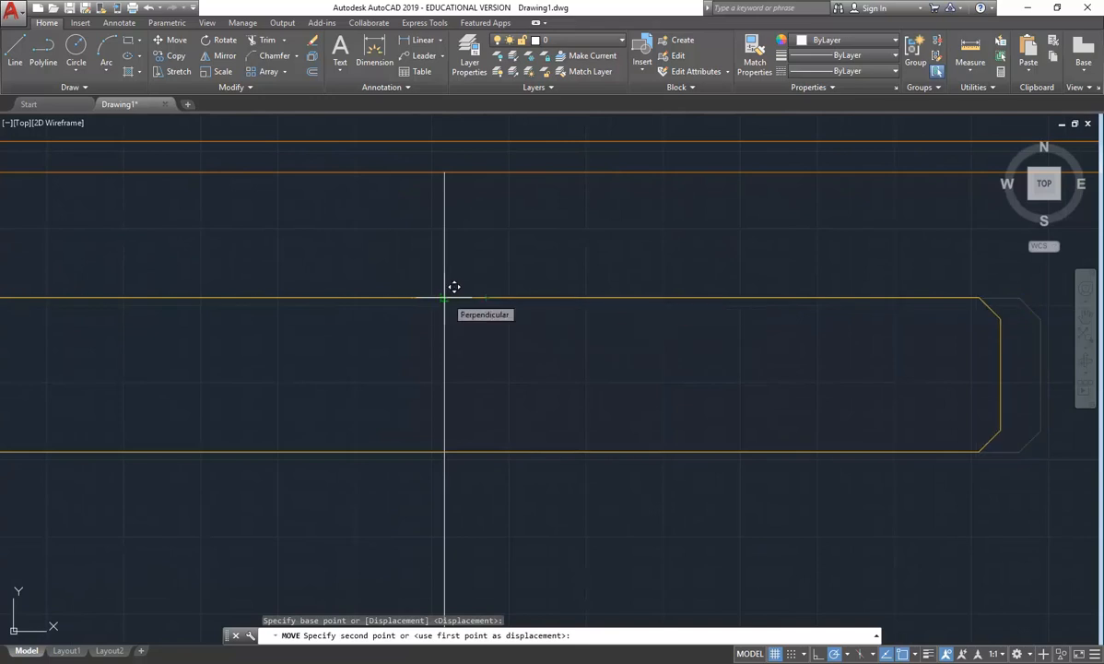
left_click(445, 297)
scroll(445, 297, "down", 10)
scroll(414, 350, "up", 2)
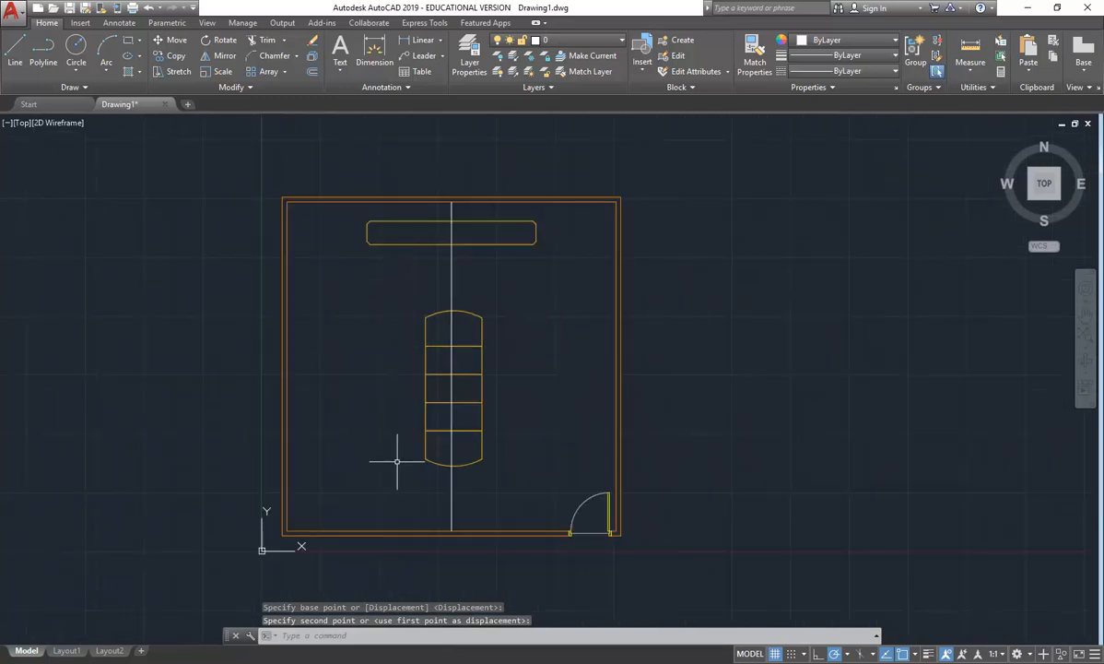
left_click(377, 276)
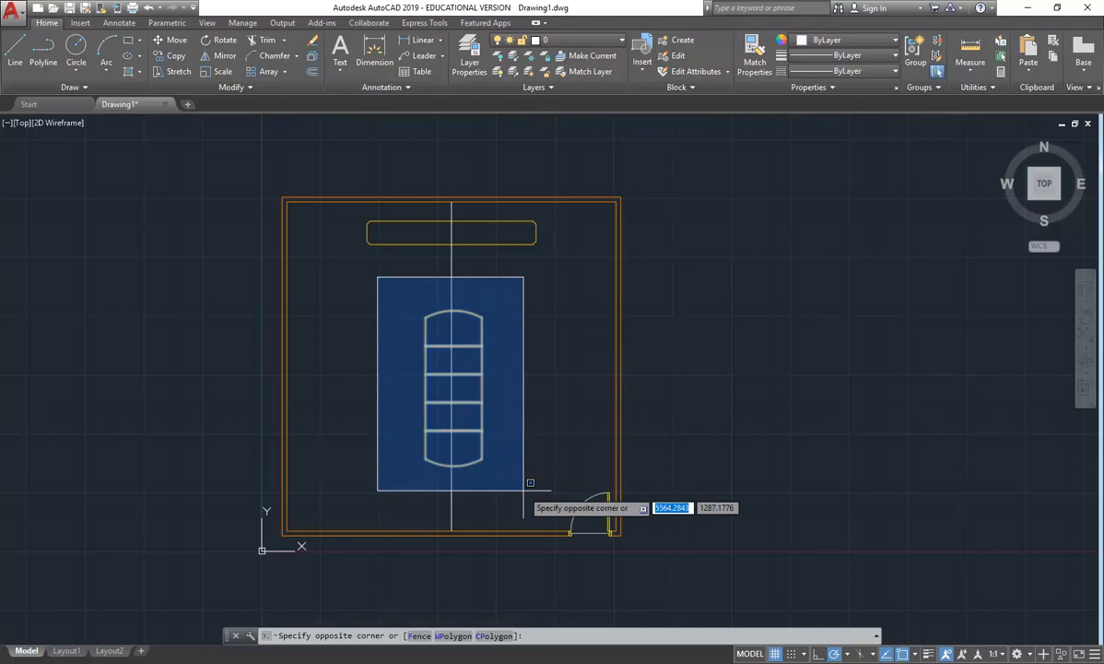
left_click(382, 288)
left_click(383, 287)
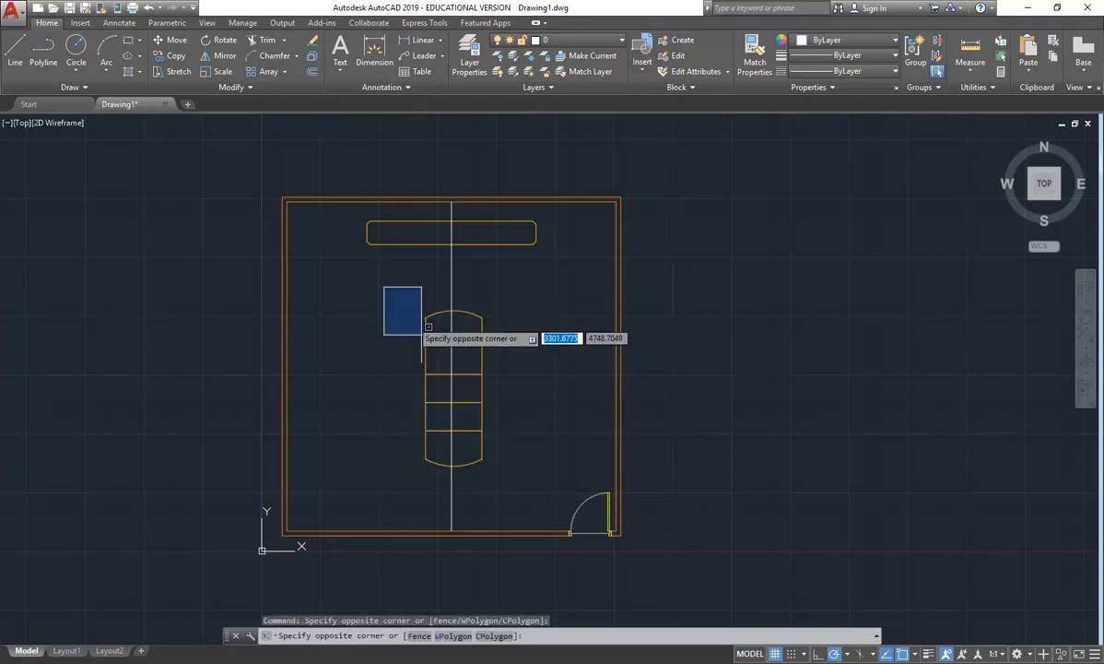
left_click(519, 473)
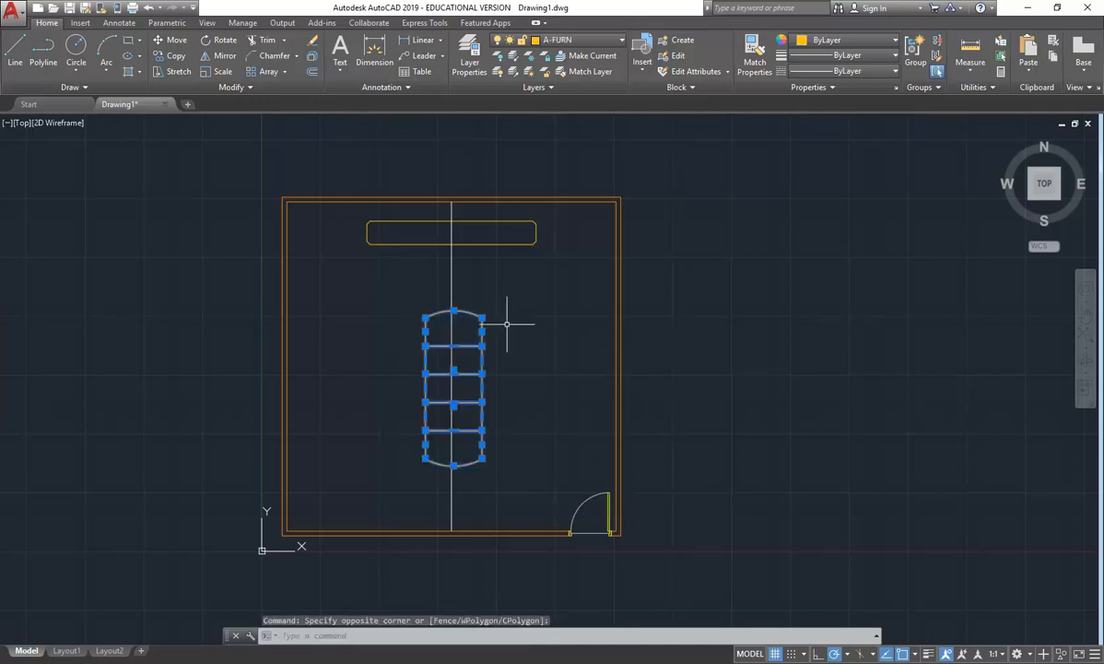
left_click(505, 276)
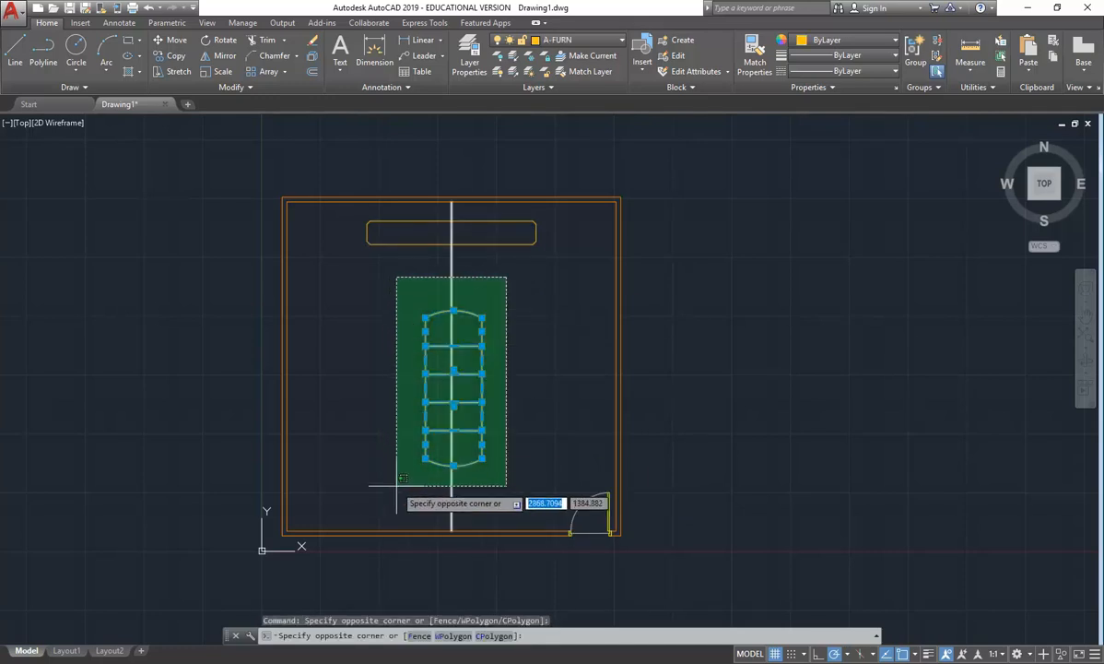
left_click(572, 415)
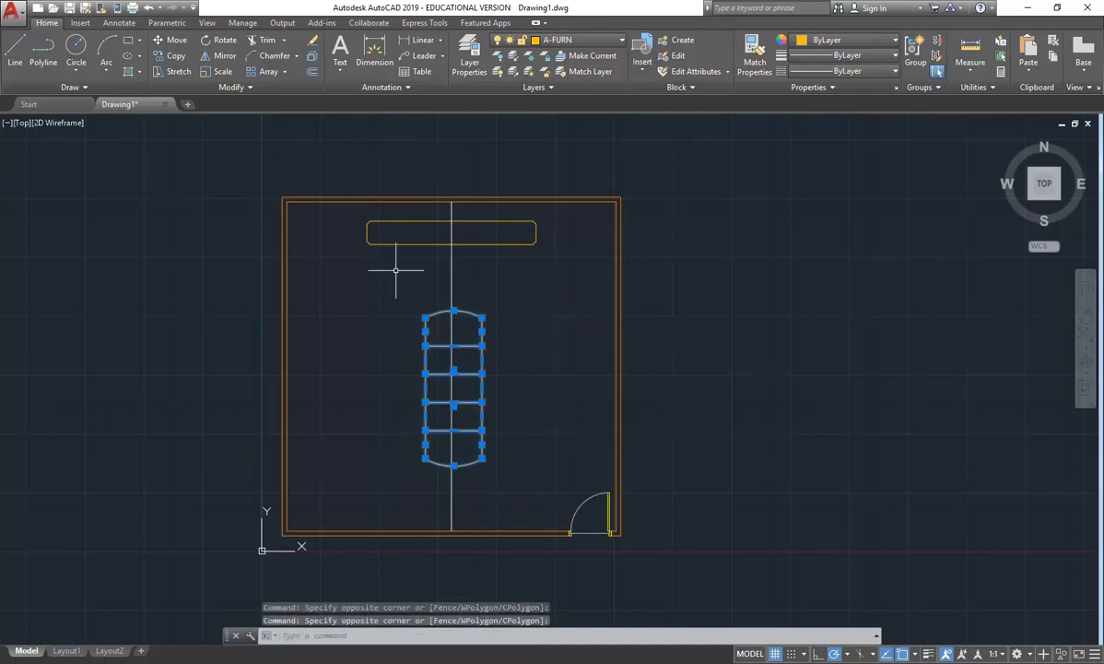
left_click(396, 270)
left_click(520, 490)
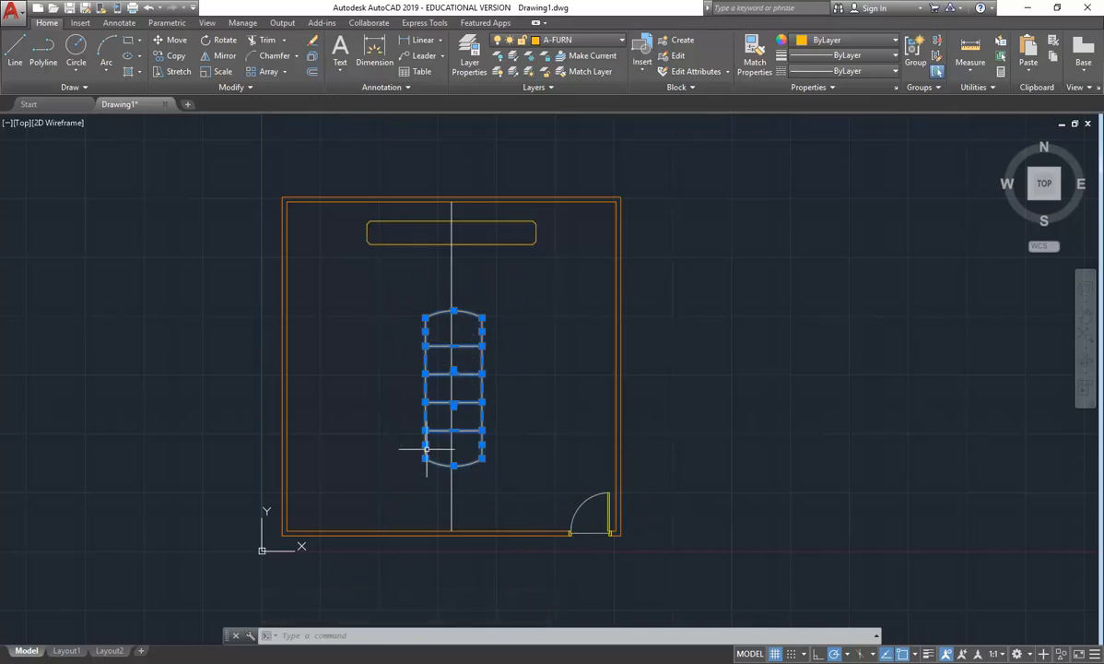
left_click(170, 39)
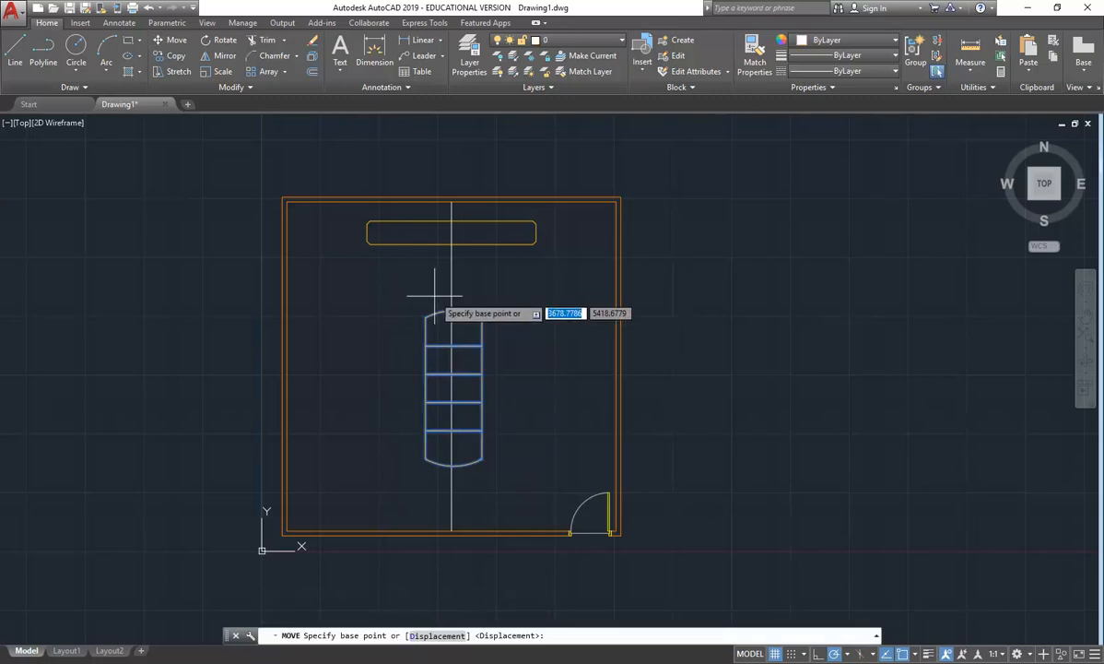
key("Escape")
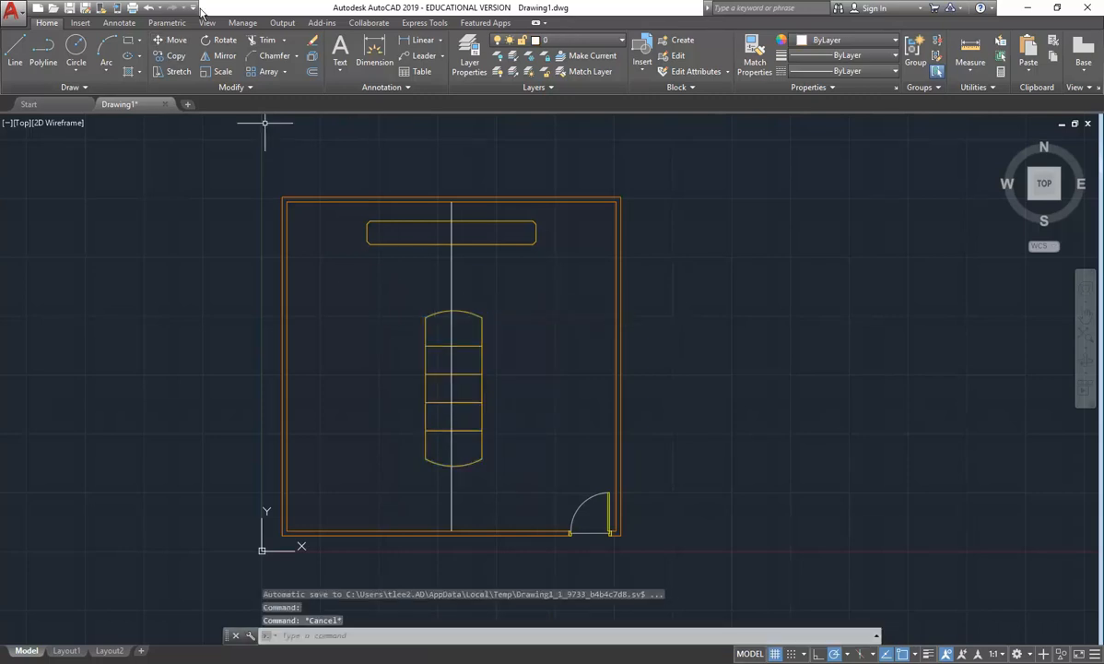
Move the whole curved-end table, excluding the centre line, from the midpoint of its uppermost divider perpendicular onto the centre line.
left_click(169, 41)
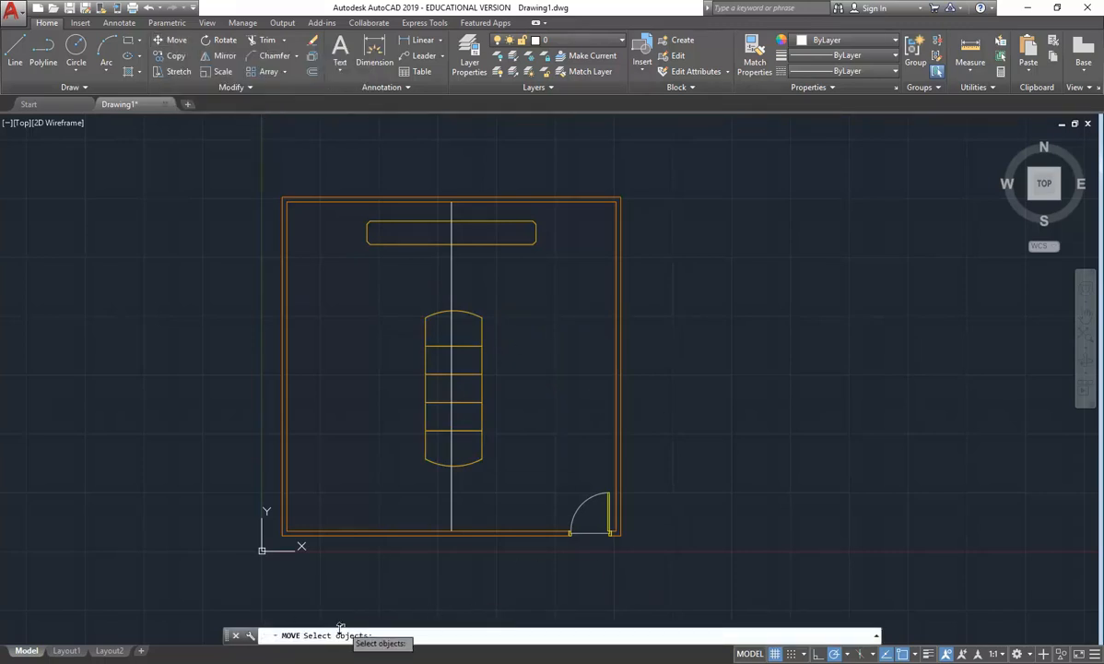
left_click(509, 296)
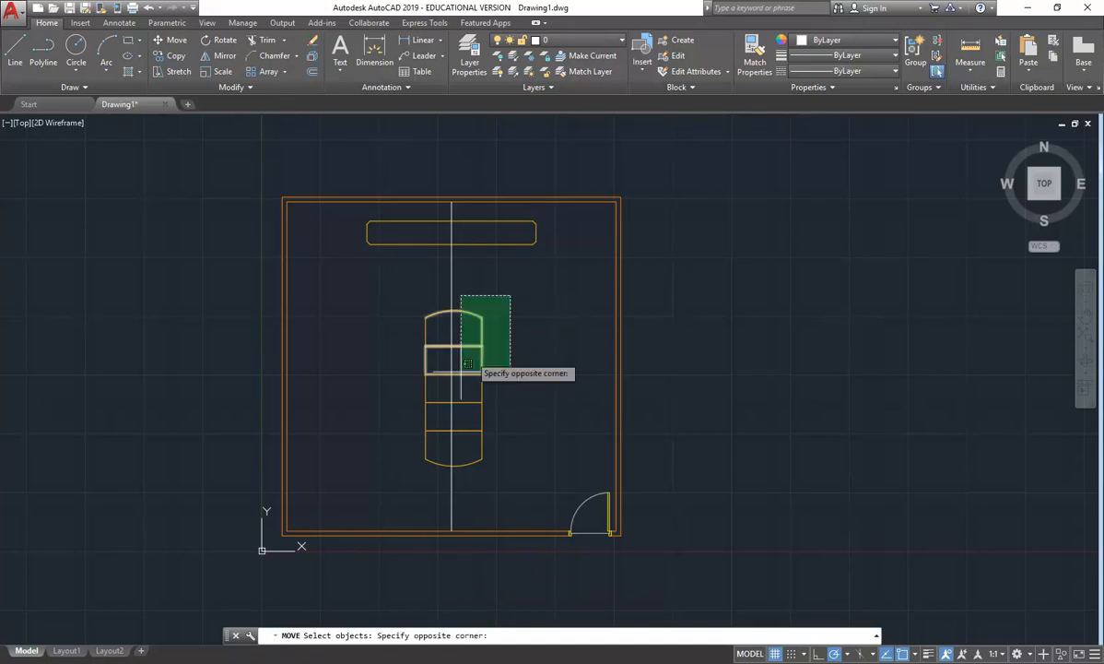
left_click(395, 490)
left_click(517, 279)
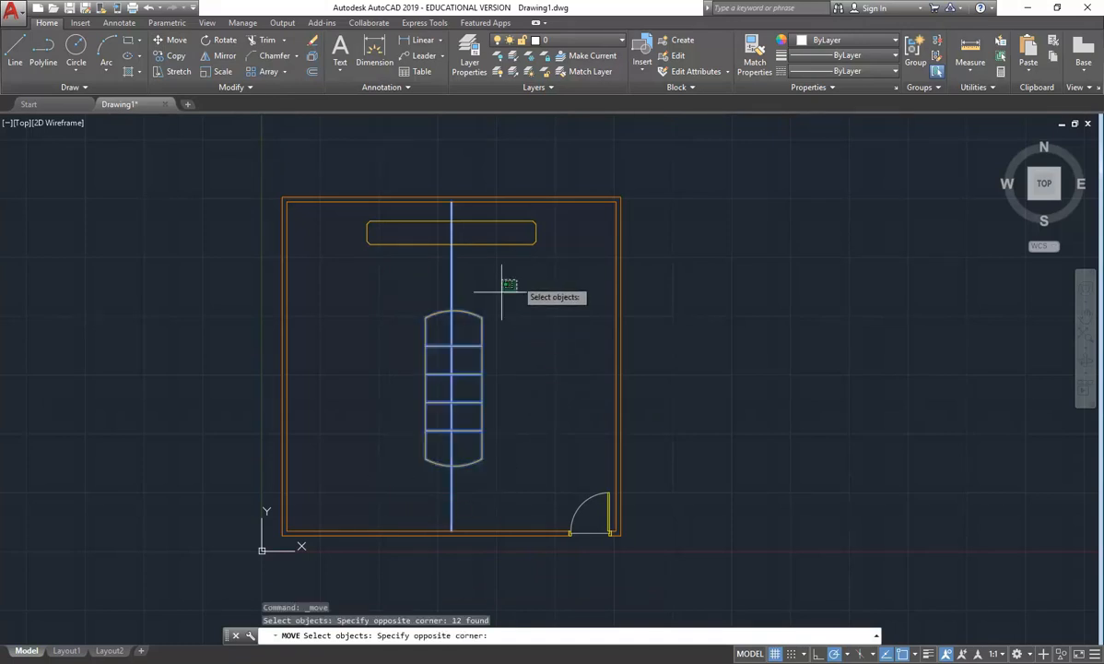
left_click(398, 479)
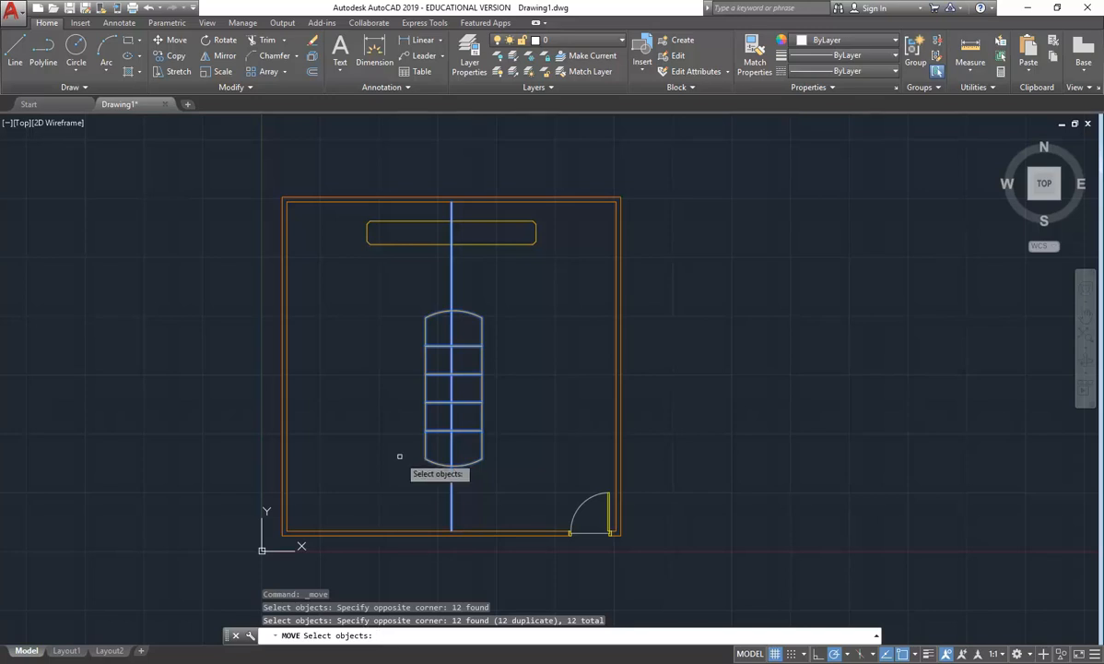
left_click(451, 278, "shift")
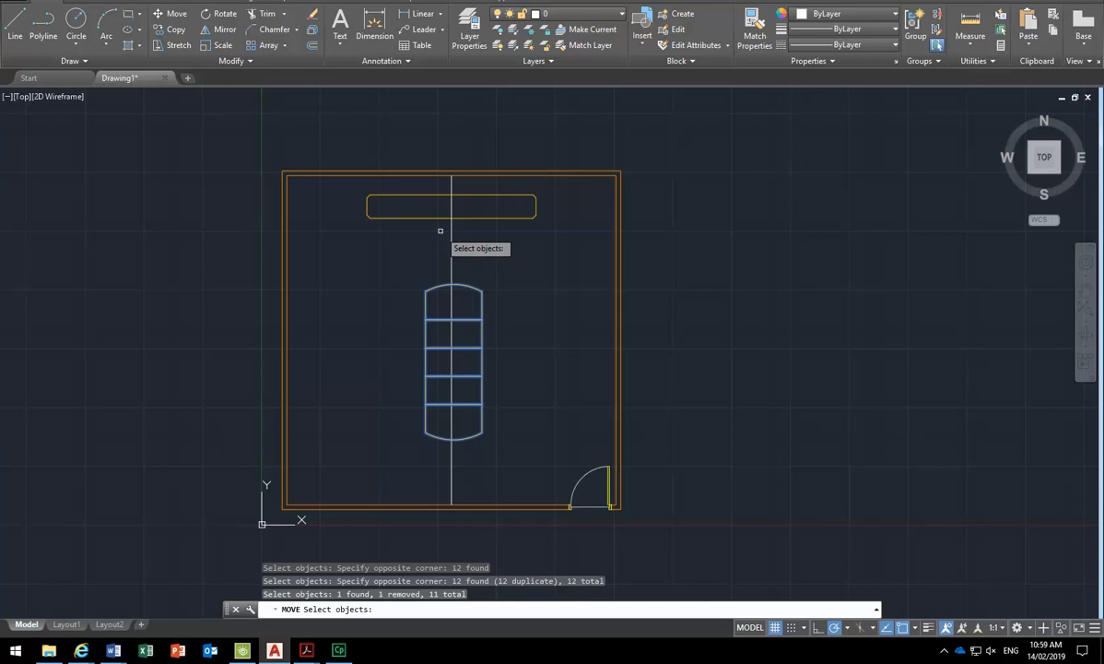
key("Return")
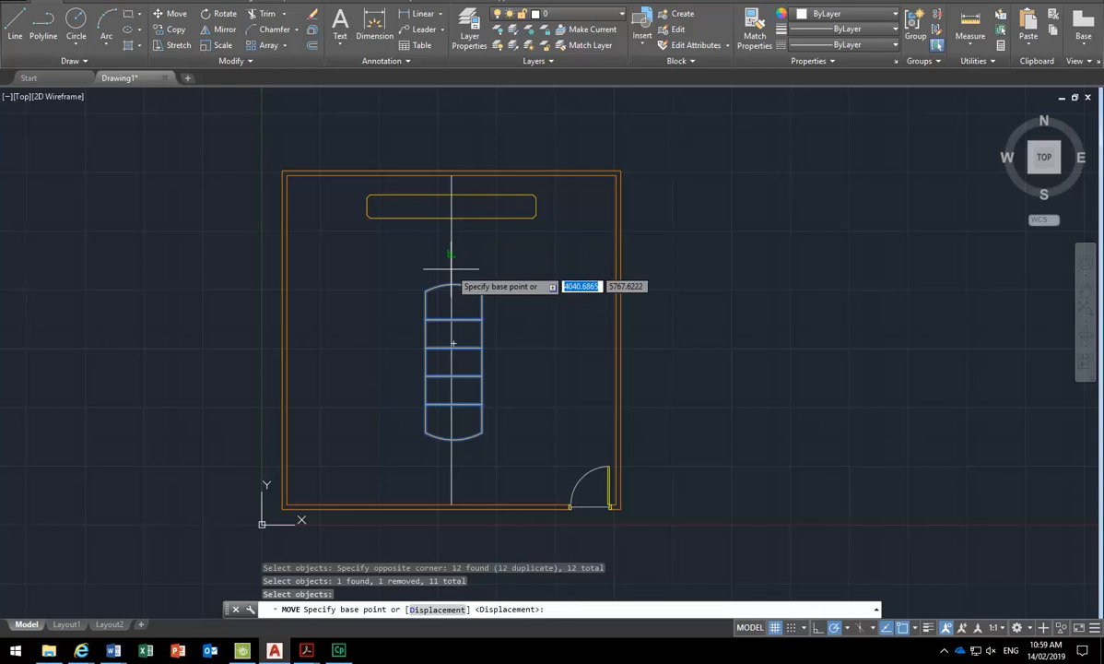
scroll(451, 269, "up", 8)
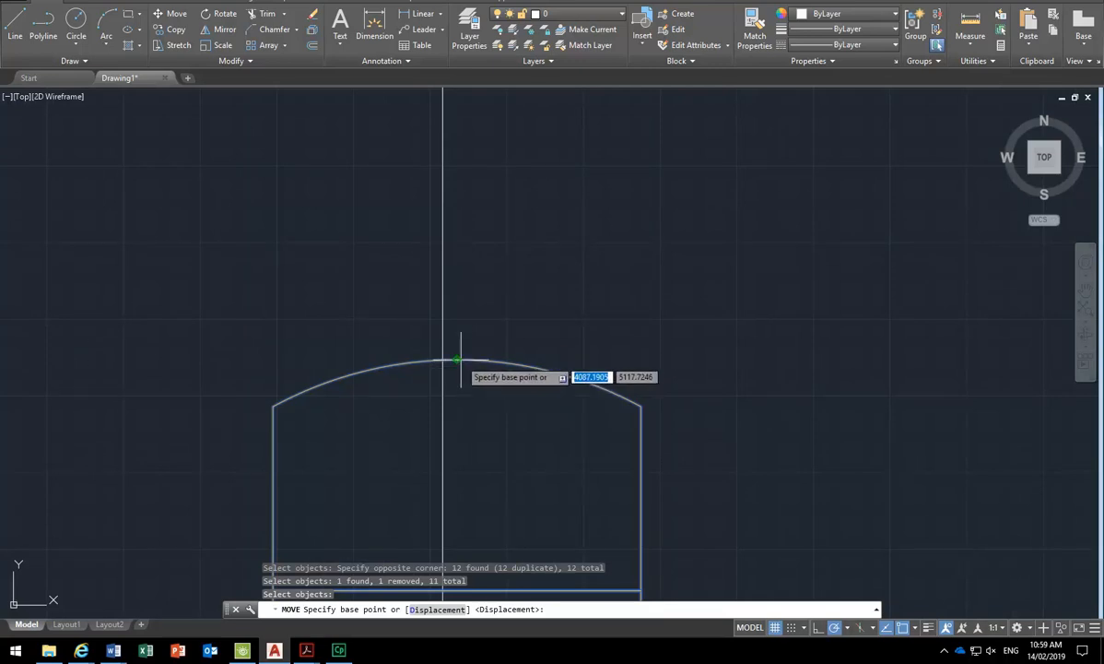
middle_click_drag(481, 429, 466, 266)
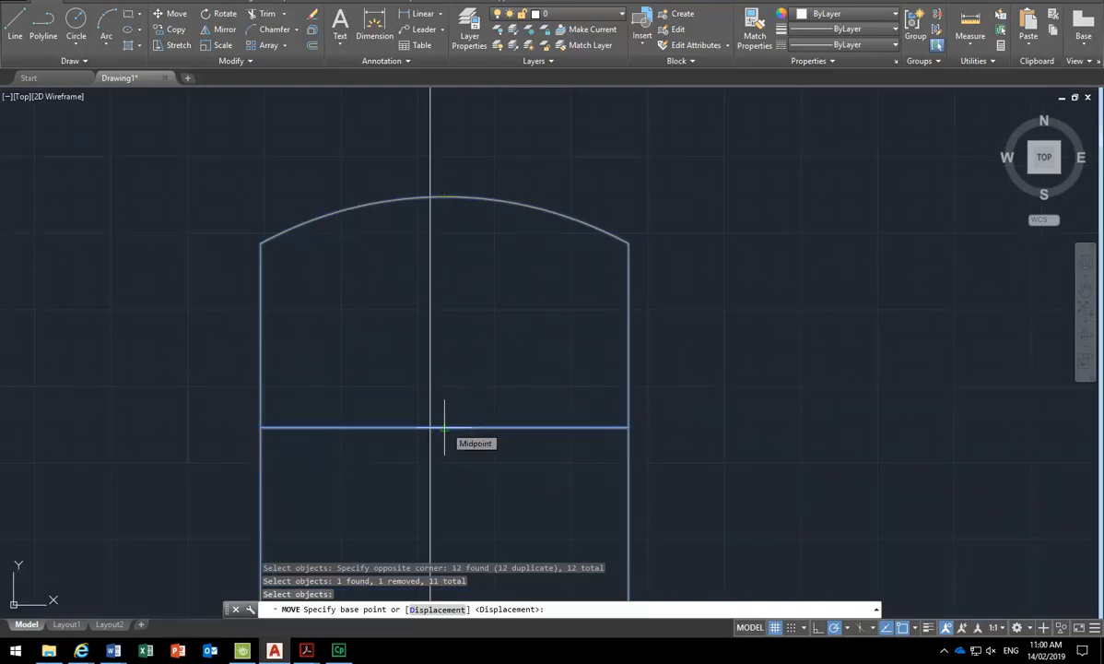
left_click(444, 427)
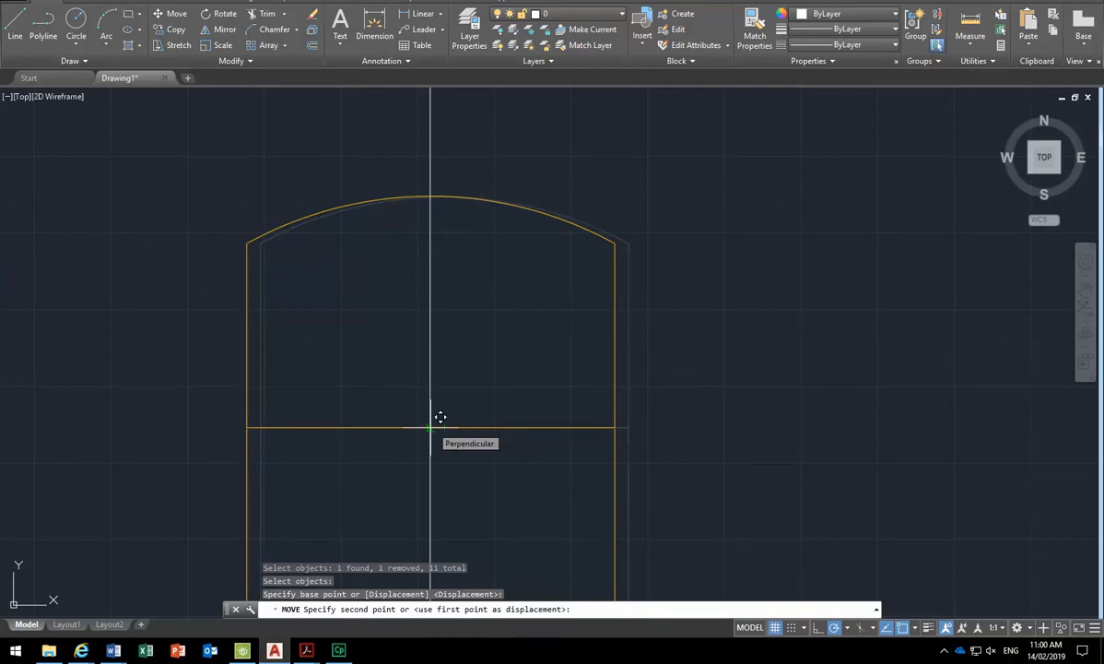
left_click(441, 417)
scroll(375, 314, "down", 5)
mouse_move(383, 211)
middle_mouse_down()
mouse_move(412, 212)
mouse_move(410, 242)
middle_mouse_up()
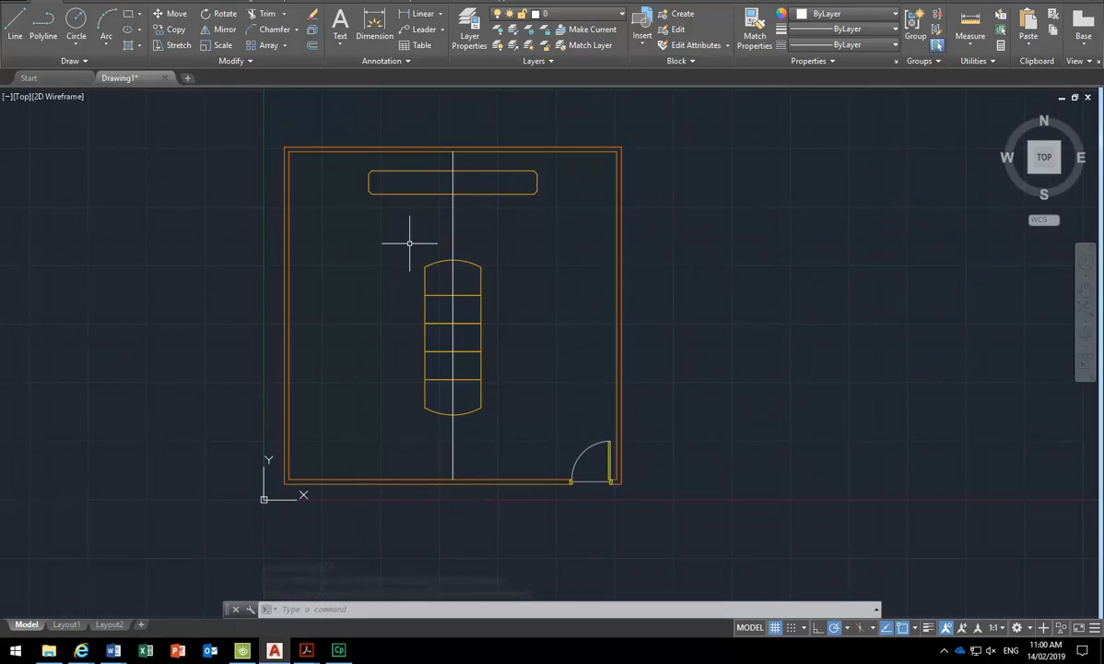
Switch to the Portfolio Exercise 1-6 PDF in Adobe Acrobat to check the boardroom plan's furniture layout.
mouse_move(306, 653)
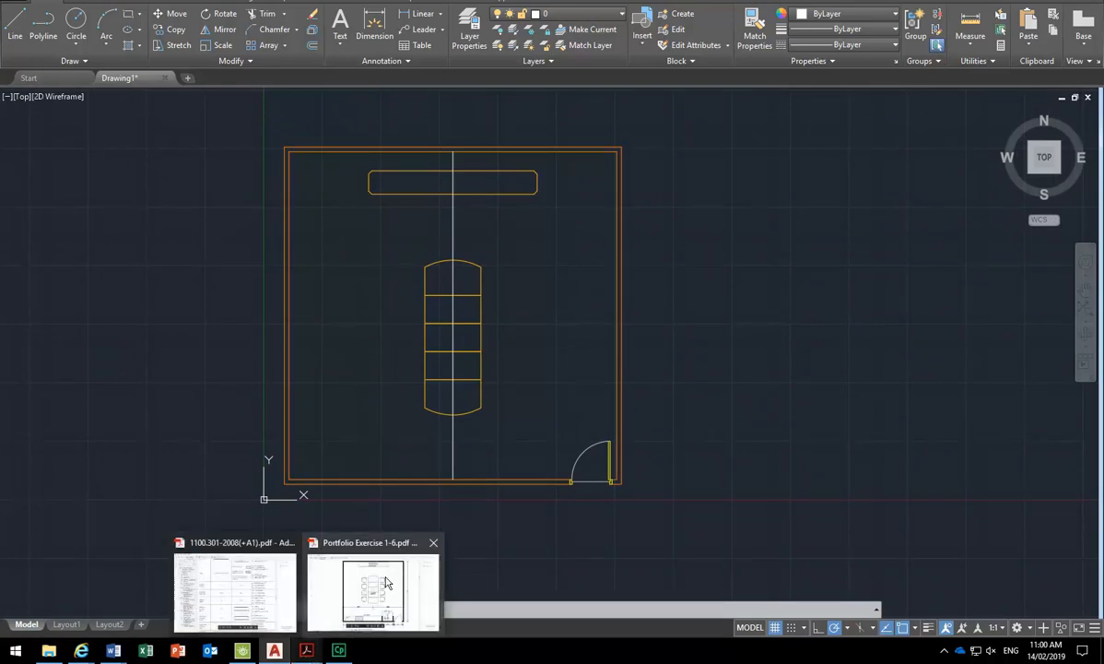
left_click(359, 542)
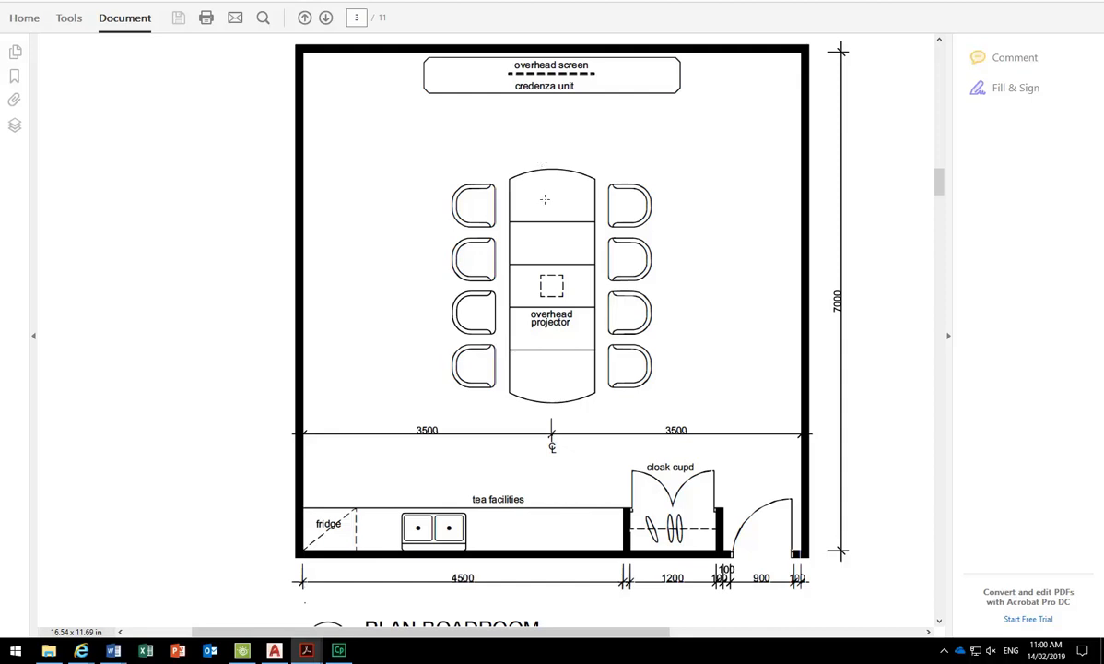
Switch back to AutoCAD and offset the upper inner wall line 100 mm into the room.
left_click(1030, 8)
middle_click_drag(426, 219, 467, 258)
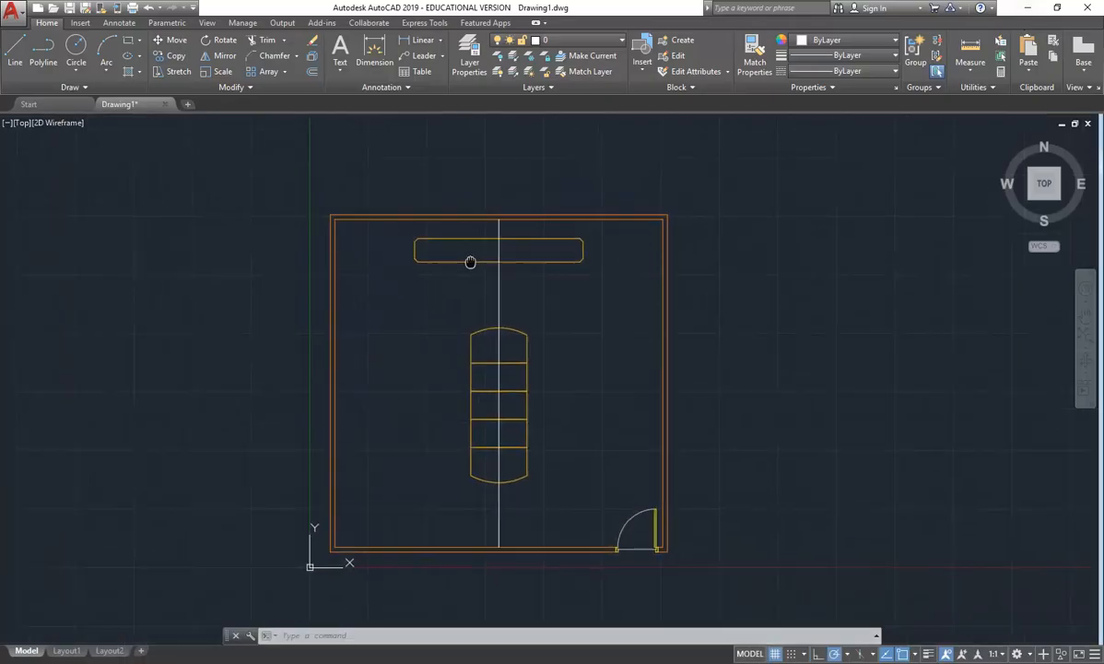
scroll(458, 201, "up", 2)
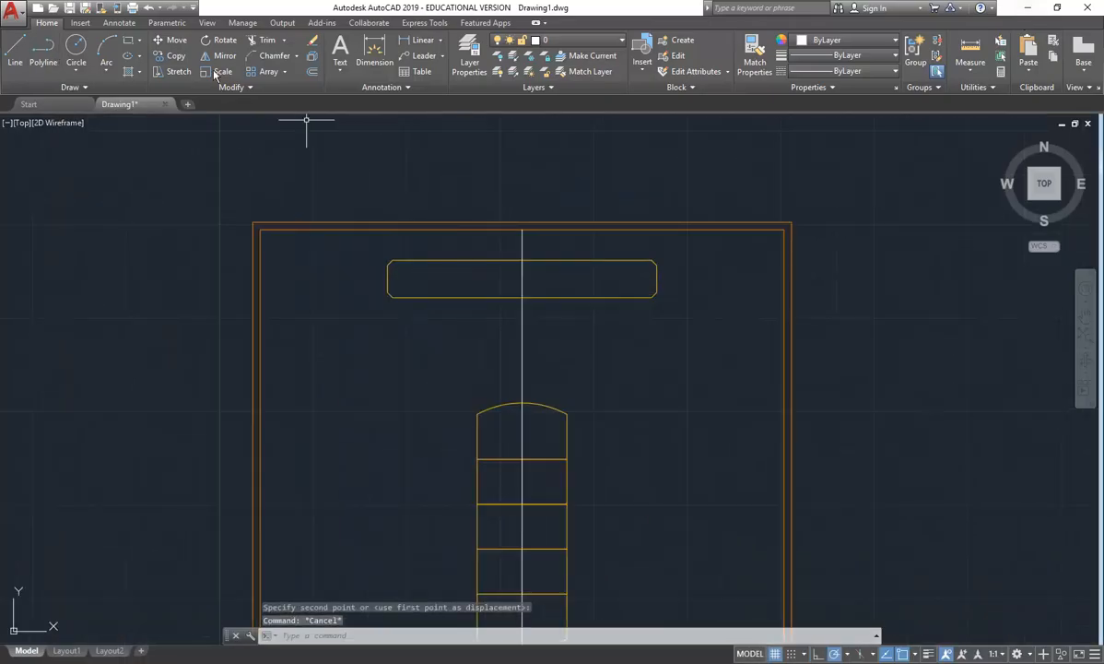
left_click(313, 72)
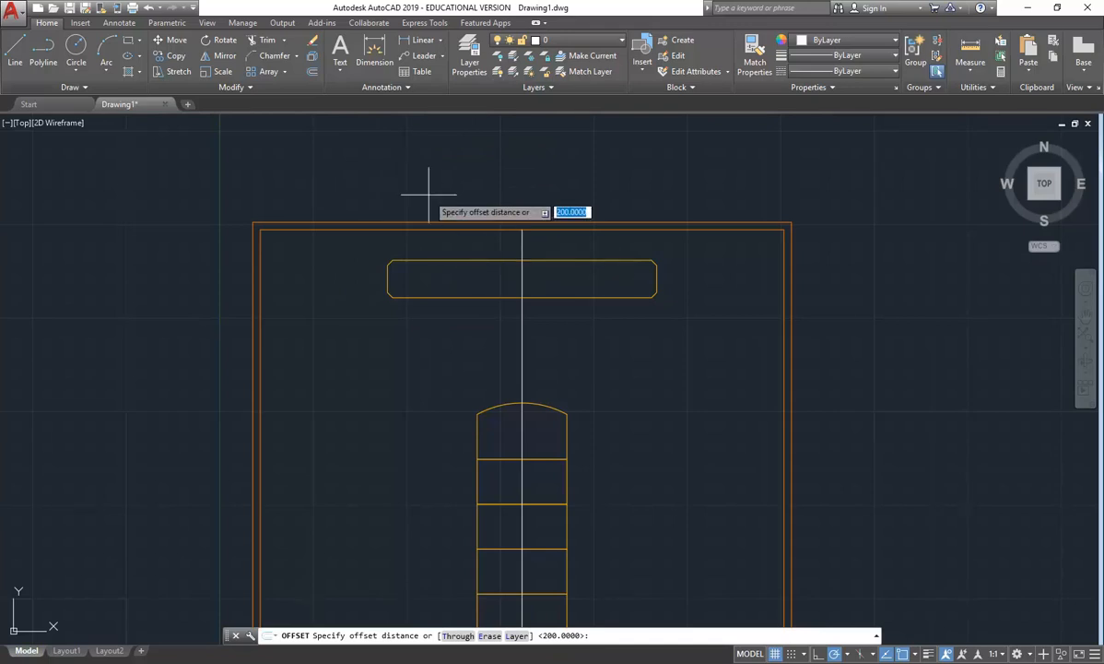
type("100")
key("Return")
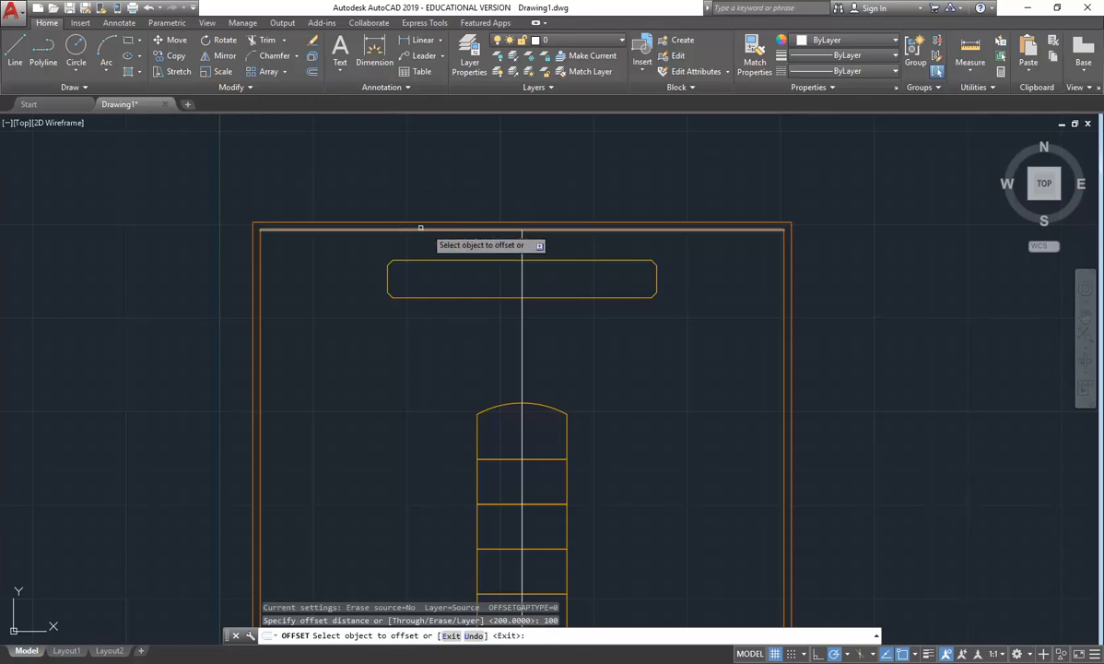
left_click(325, 228)
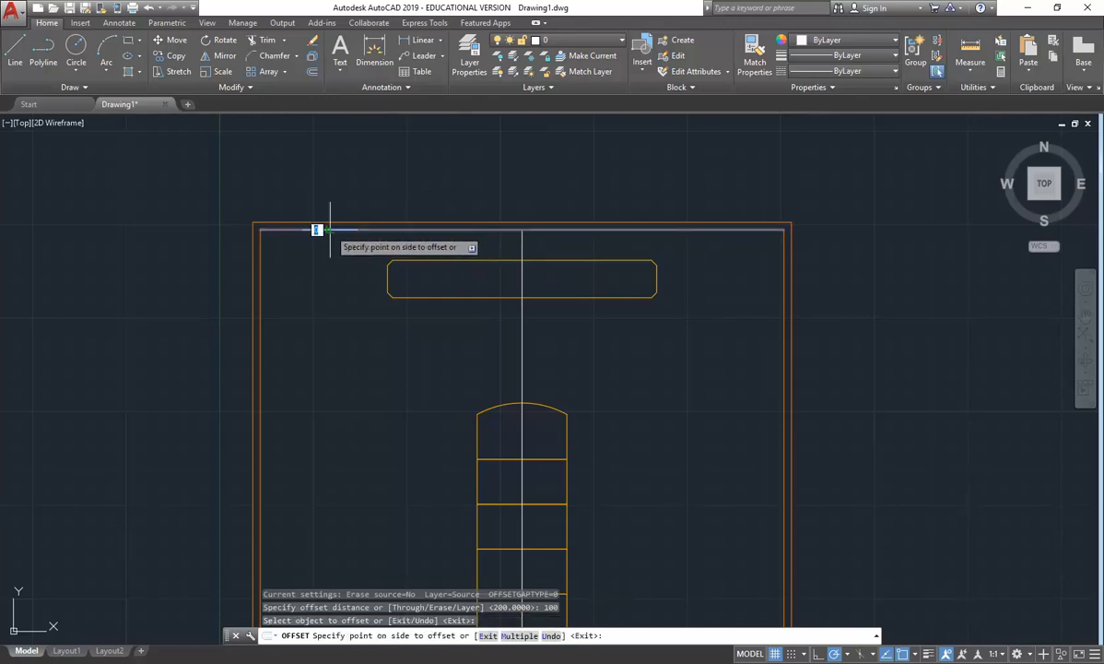
left_click(346, 349)
key("Return")
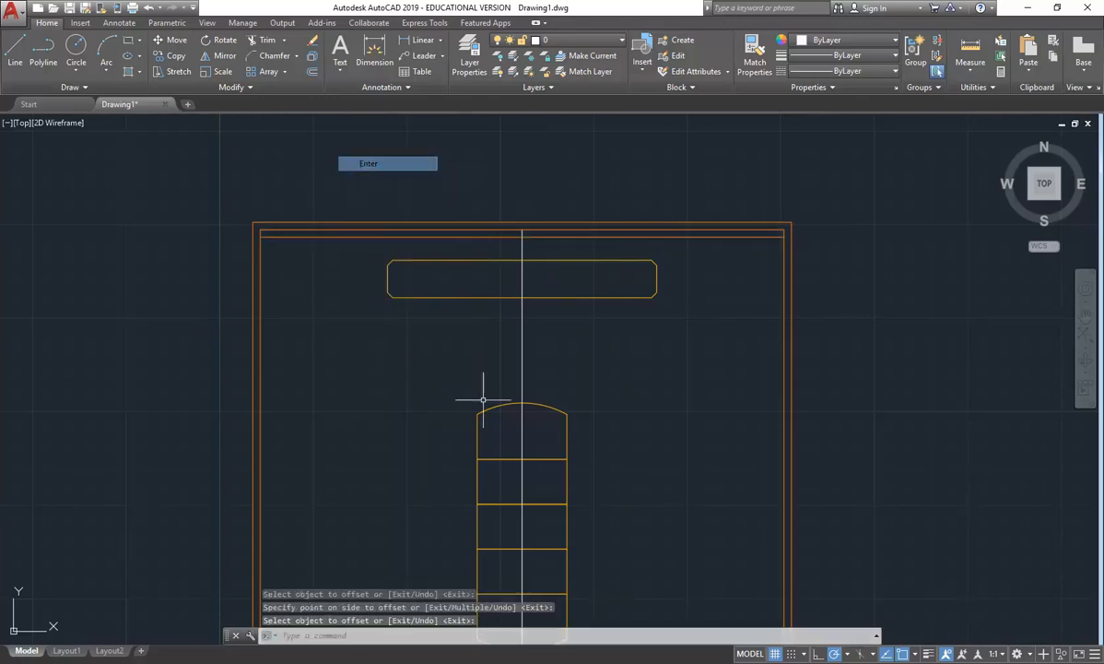
key("Return")
Move the credenza up from its upper edge's midpoint onto the 100 mm offset line and erase that offset line.
left_click(424, 261)
left_click(175, 39)
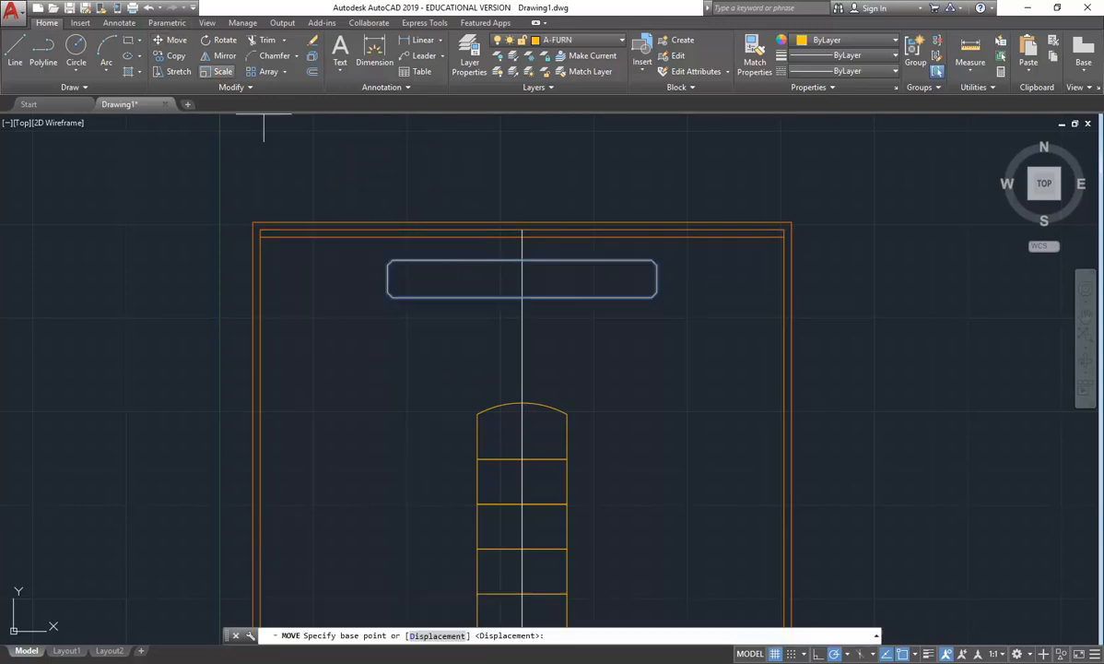
left_click(521, 262)
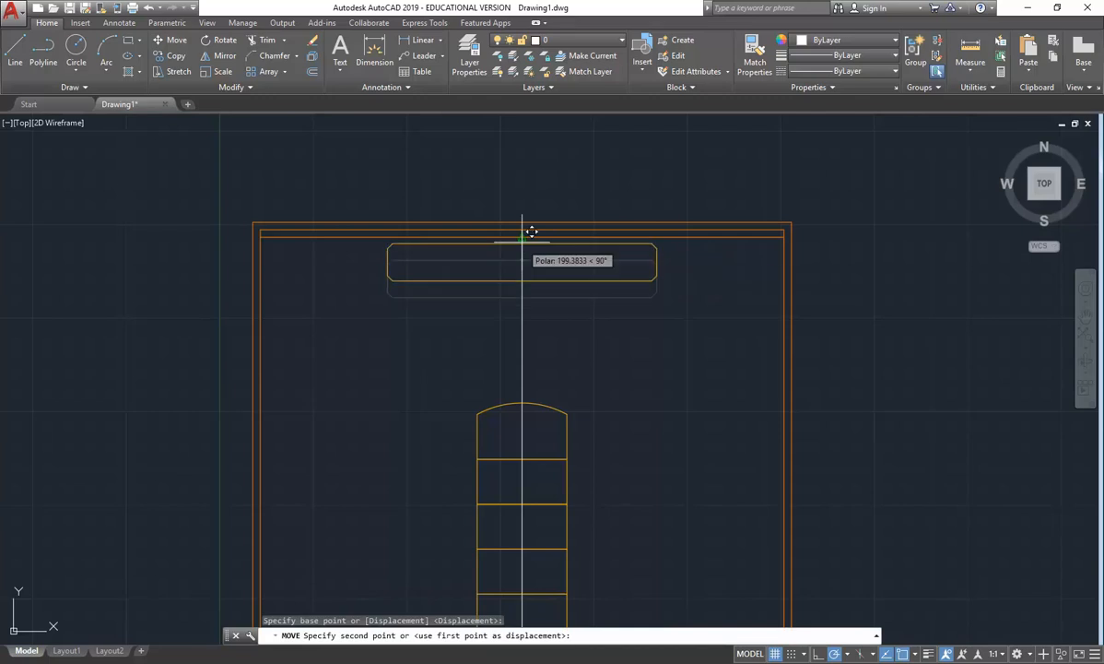
left_click(523, 238)
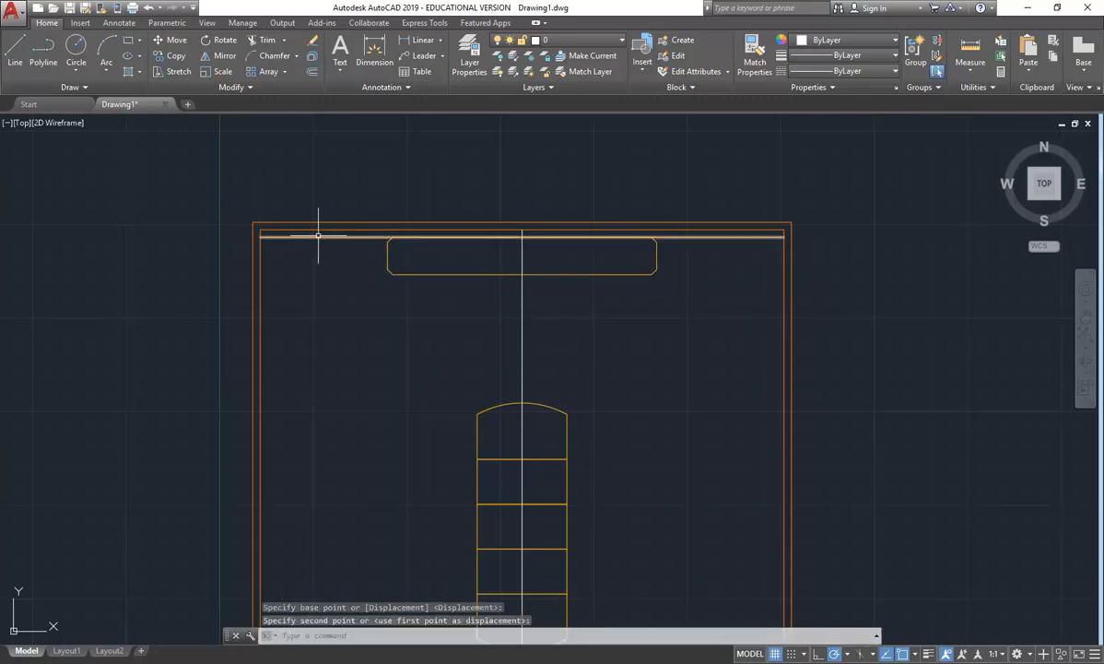
left_click(321, 236)
key("Delete")
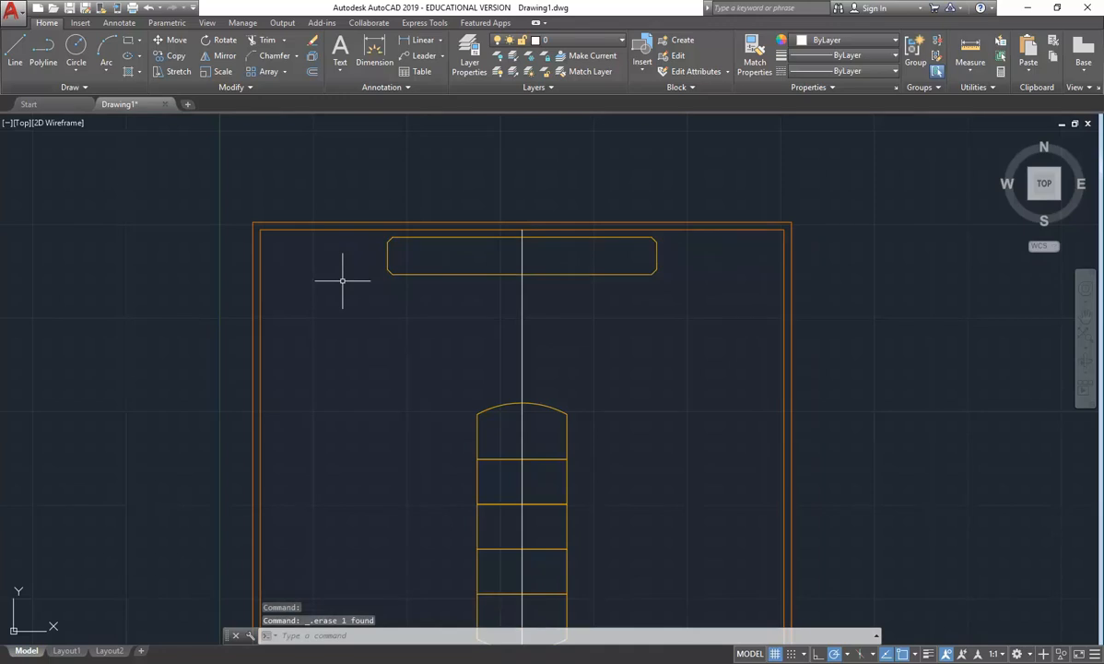
Measure the vertical distance from a point just above the table's height to the upper inner wall line.
left_click(969, 51)
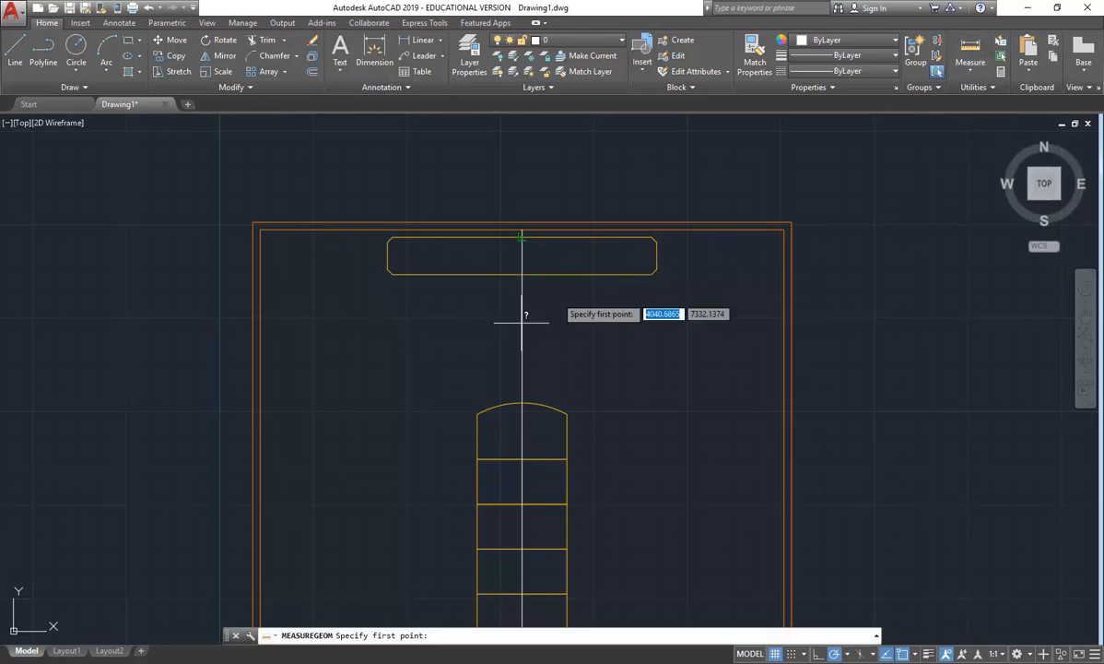
left_click(466, 380)
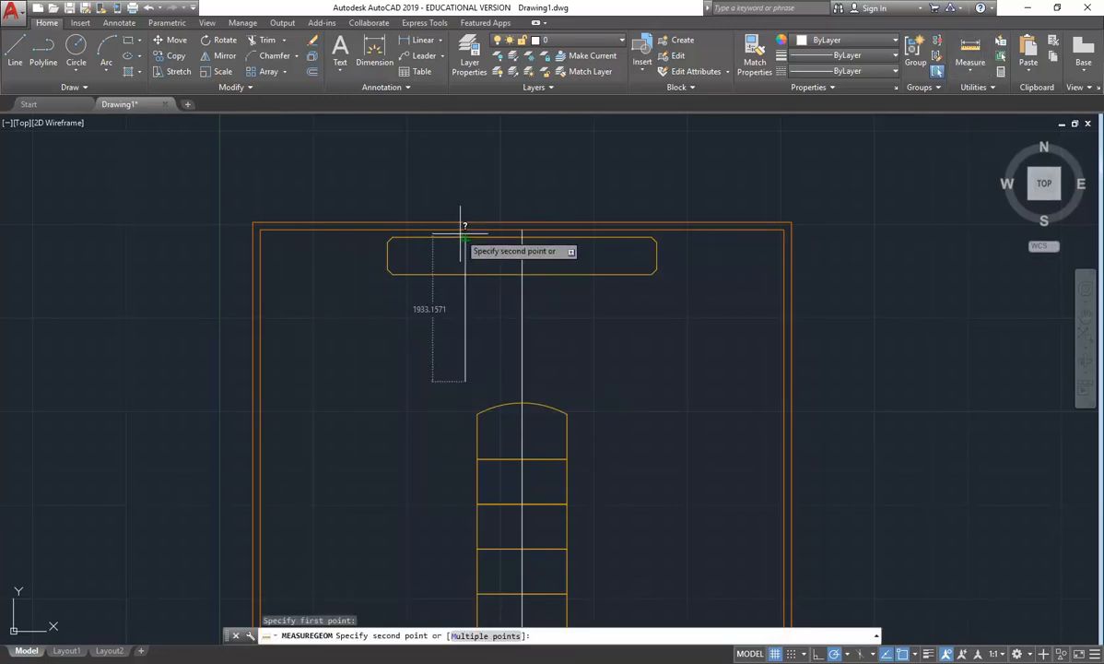
key("Escape")
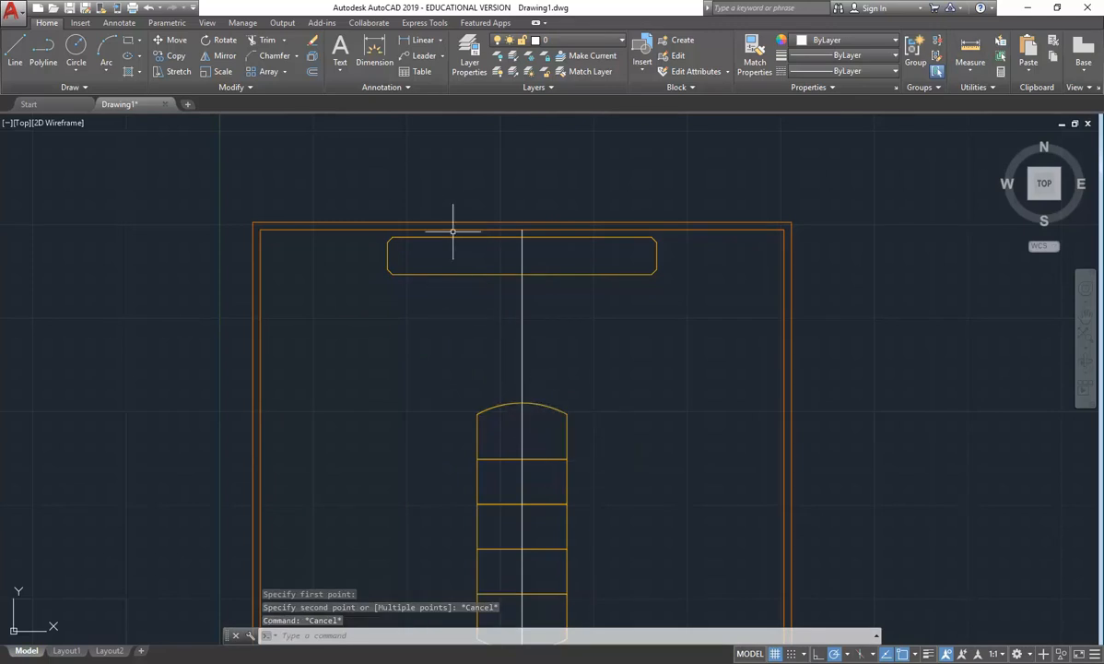
Offset the upper inner wall line 2000 mm down into the room.
left_click(310, 71)
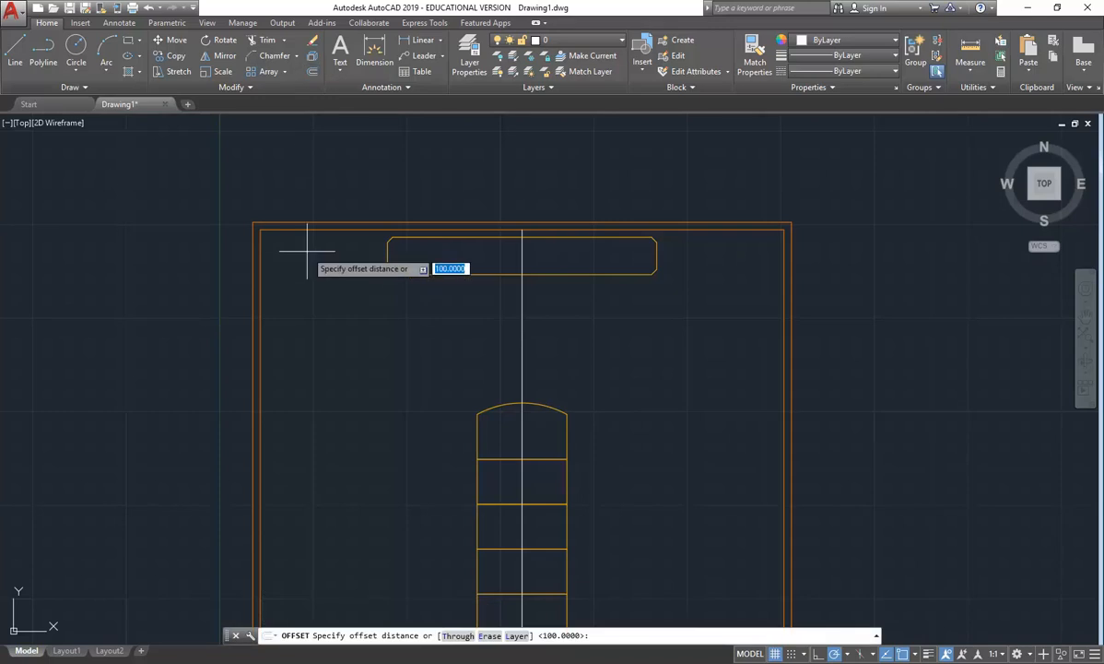
type("2000")
key("Return")
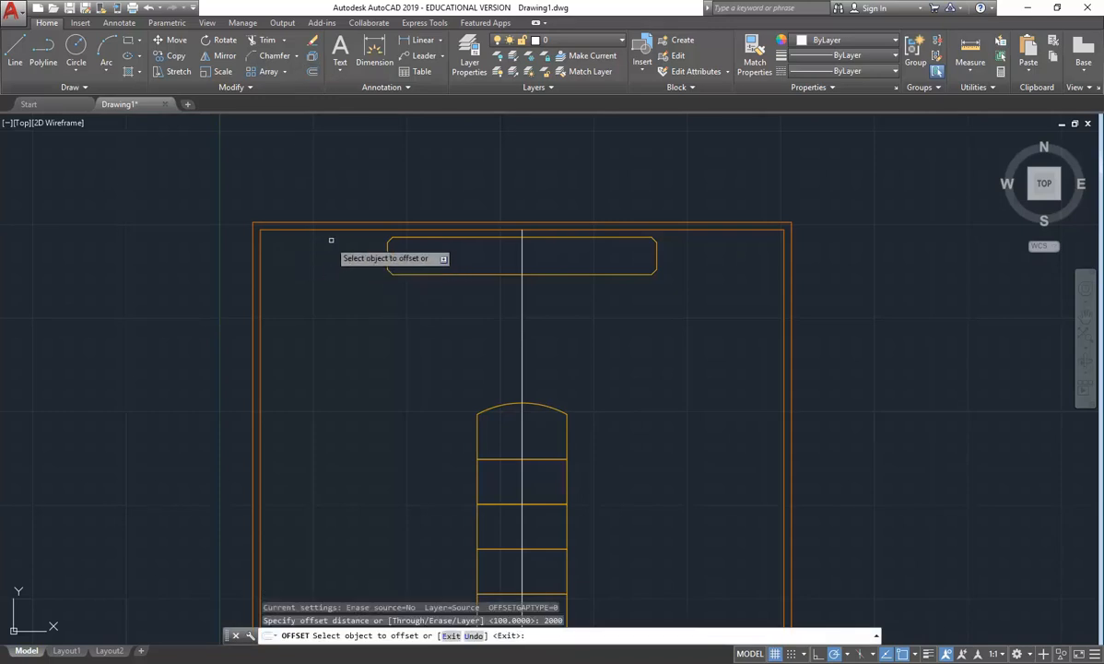
left_click(323, 233)
left_click(308, 304)
right_click(314, 286)
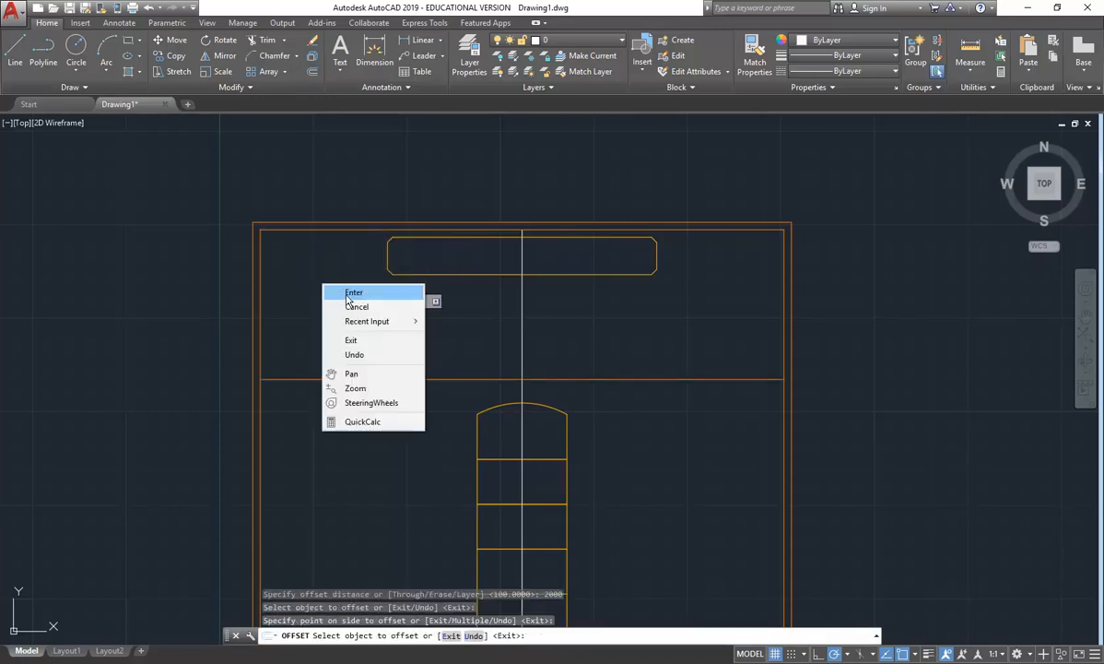
left_click(331, 291)
Move the whole curved-end table up from its upper arc's midpoint onto the 2000 mm offset line at the centre line.
middle_click_drag(451, 442, 430, 345)
left_click(399, 239)
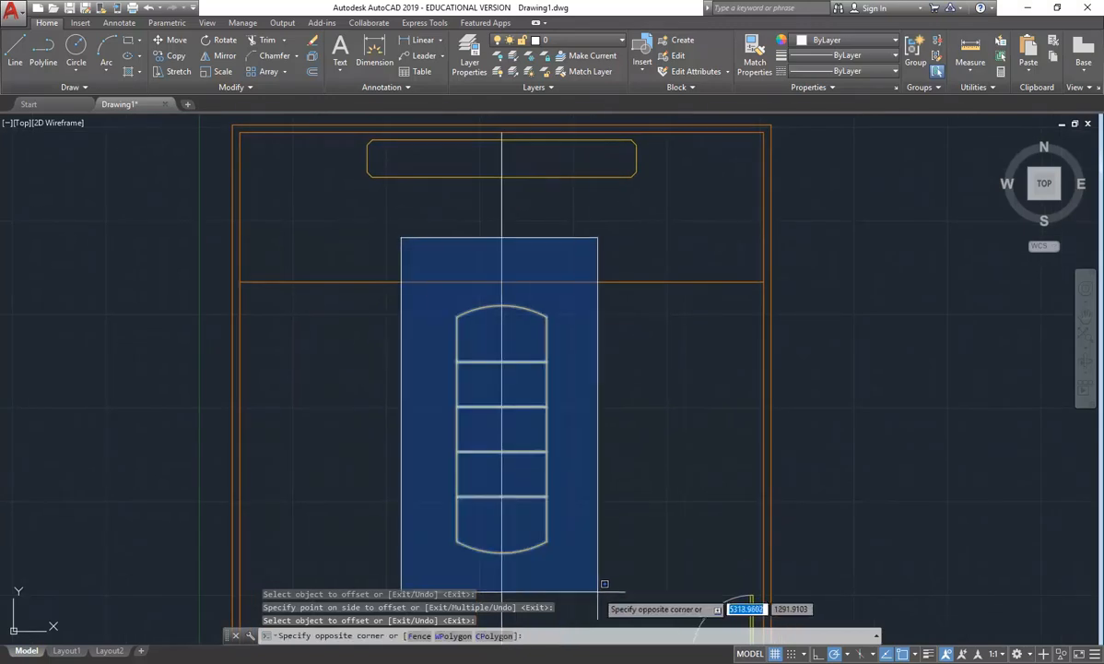
left_click(598, 576)
left_click(172, 41)
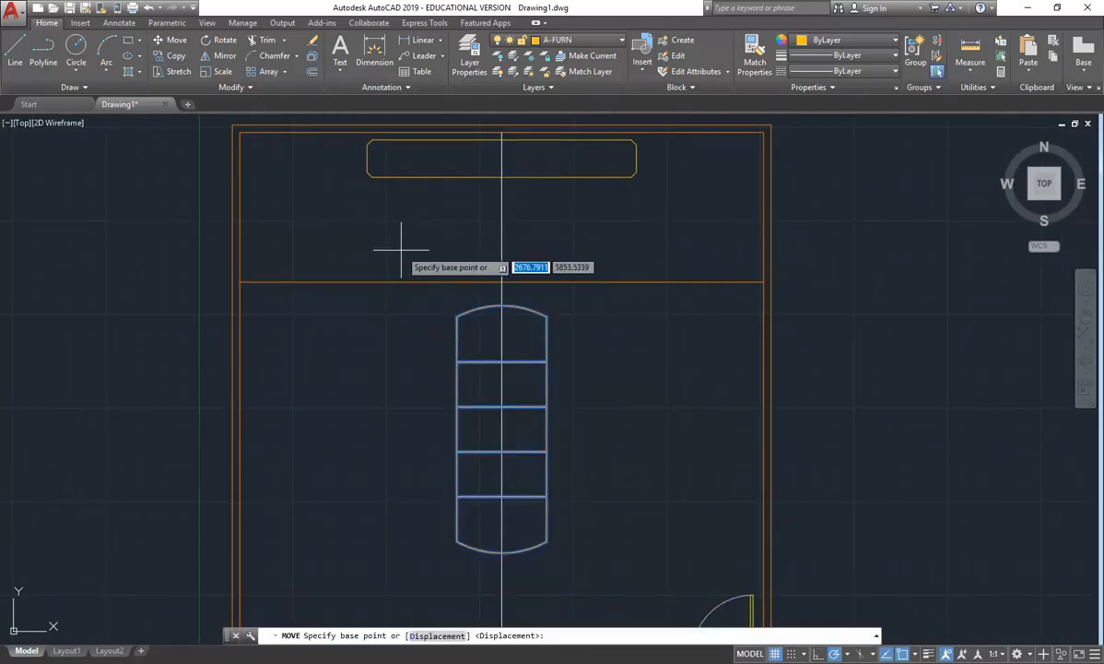
left_click(500, 305)
left_click(500, 282)
scroll(428, 244, "down", 2)
middle_click_drag(427, 244, 451, 242)
scroll(523, 230, "up", 2)
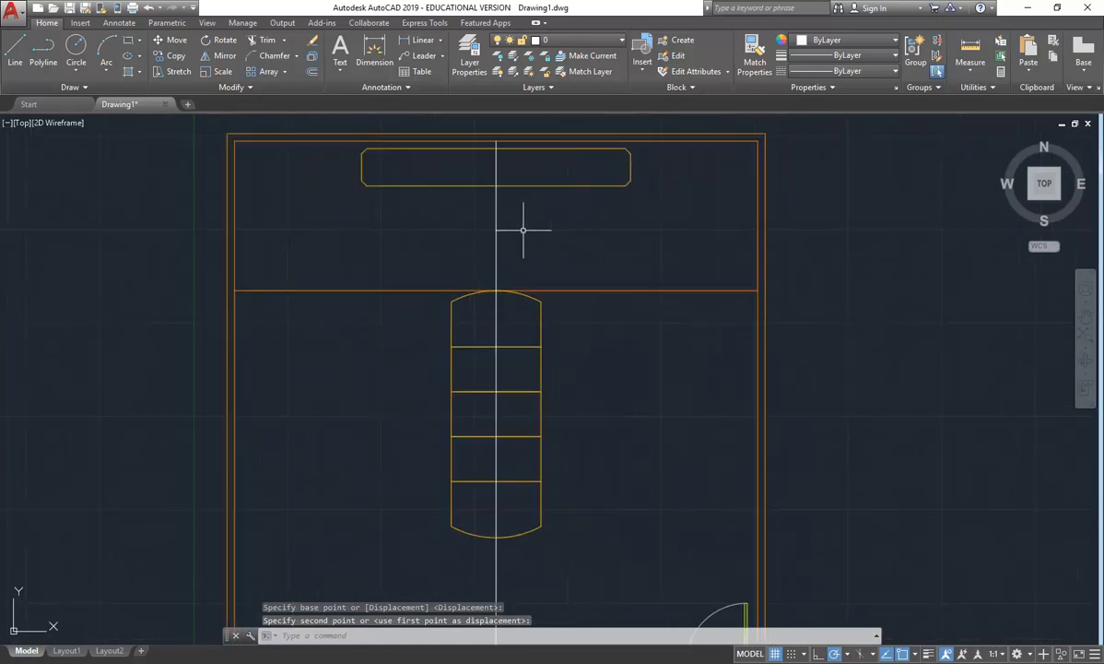
Erase the vertical centre line together with the horizontal 2000 mm offset line.
left_click(604, 229)
left_click(387, 352)
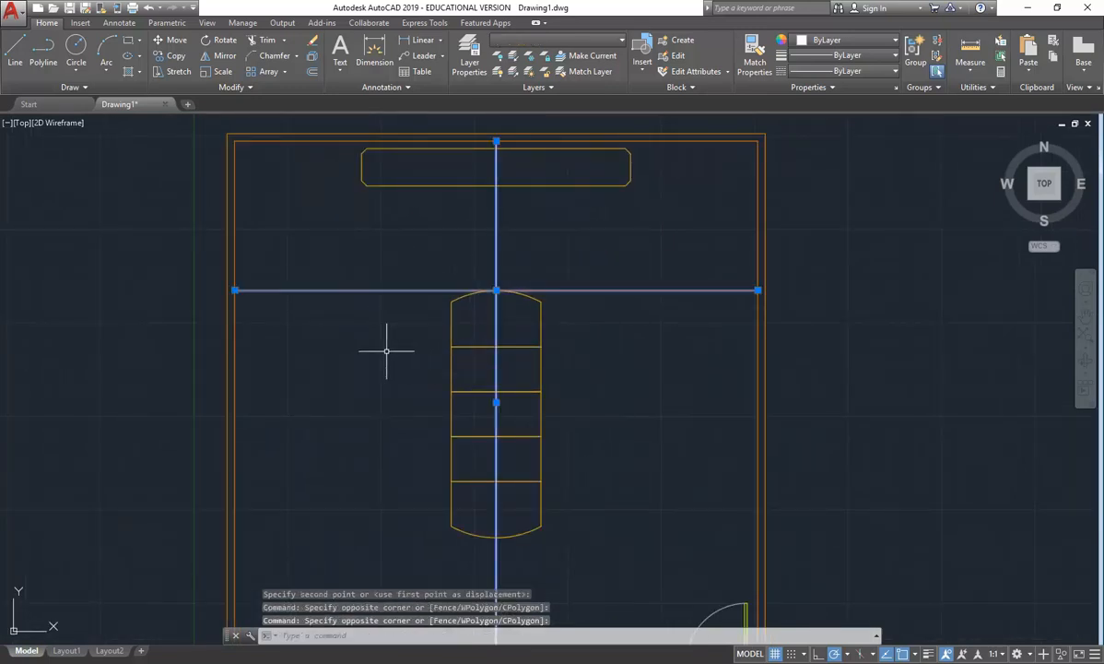
key("Delete")
scroll(451, 328, "down", 2)
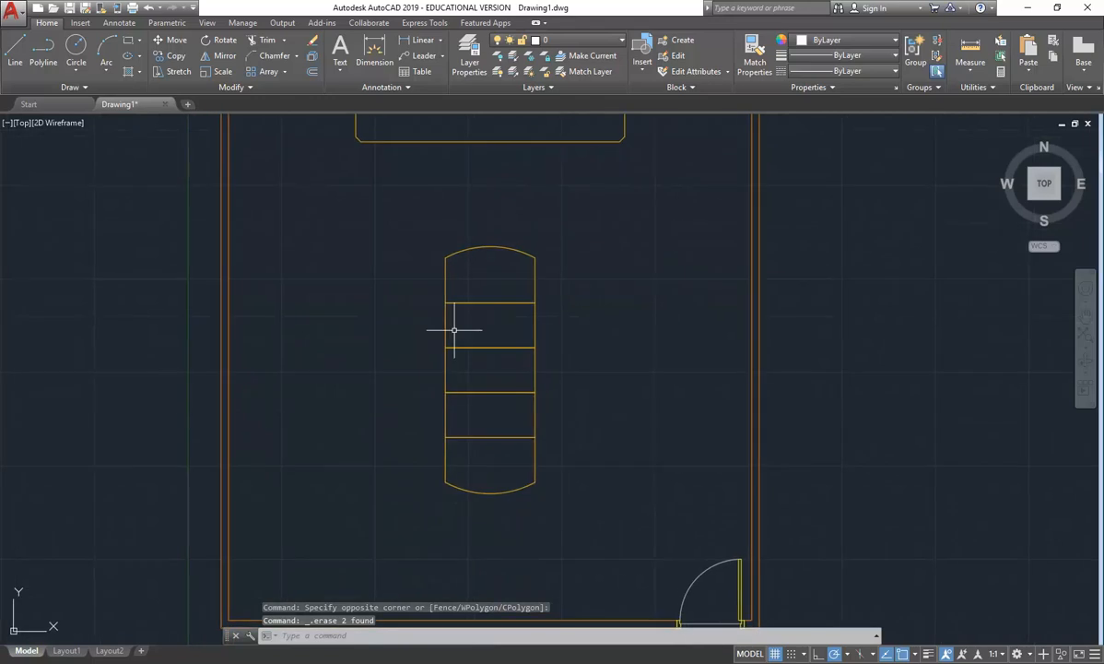
middle_click_drag(411, 370, 428, 380)
scroll(428, 380, "up", 2)
scroll(428, 380, "down", 2)
scroll(433, 379, "up", 2)
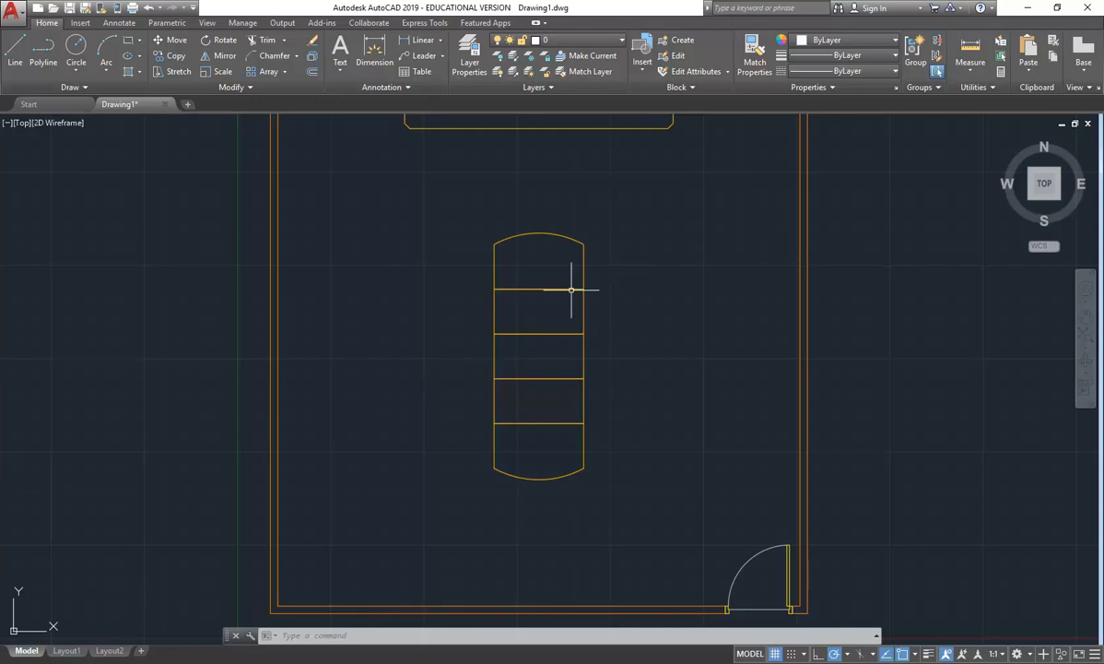
scroll(571, 289, "down", 2)
middle_click_drag(352, 293, 346, 355)
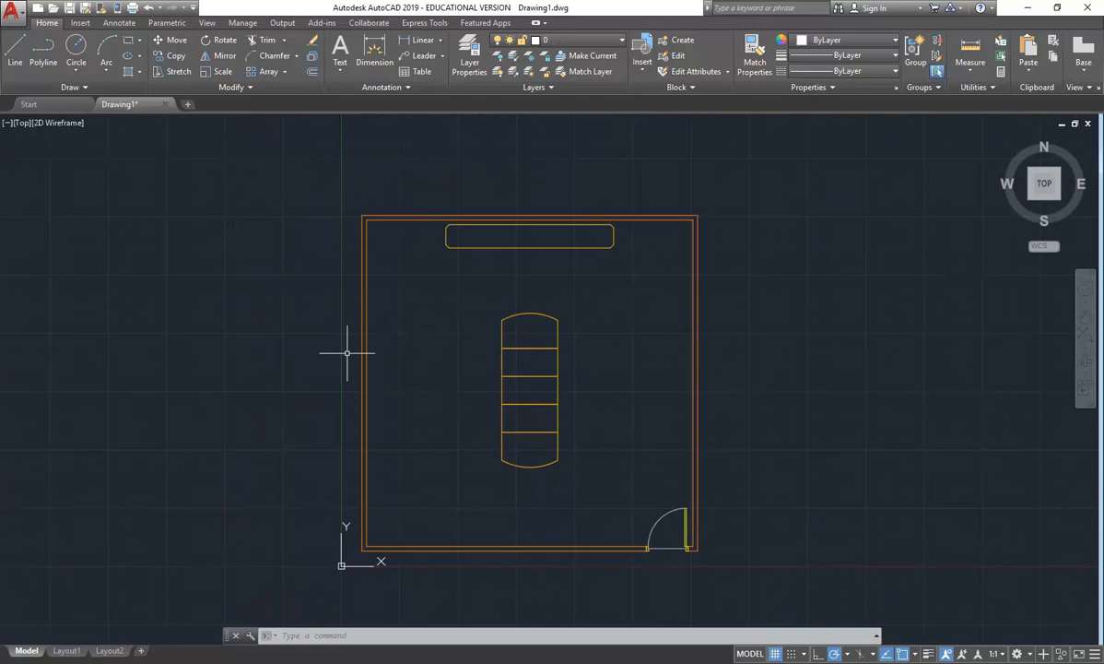
mouse_move(340, 652)
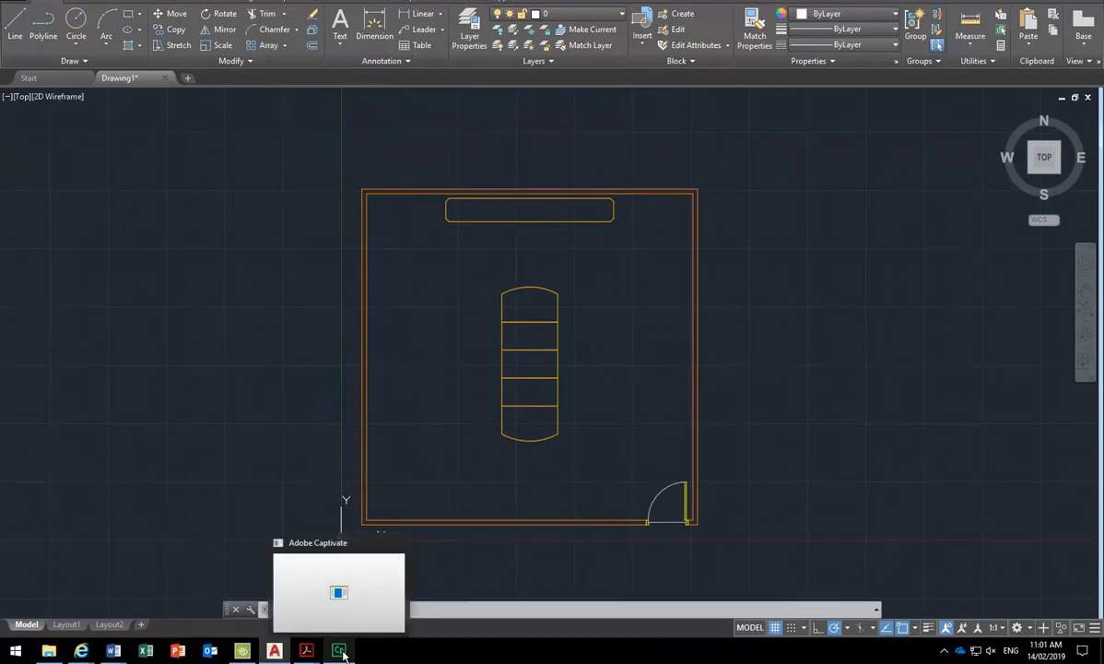